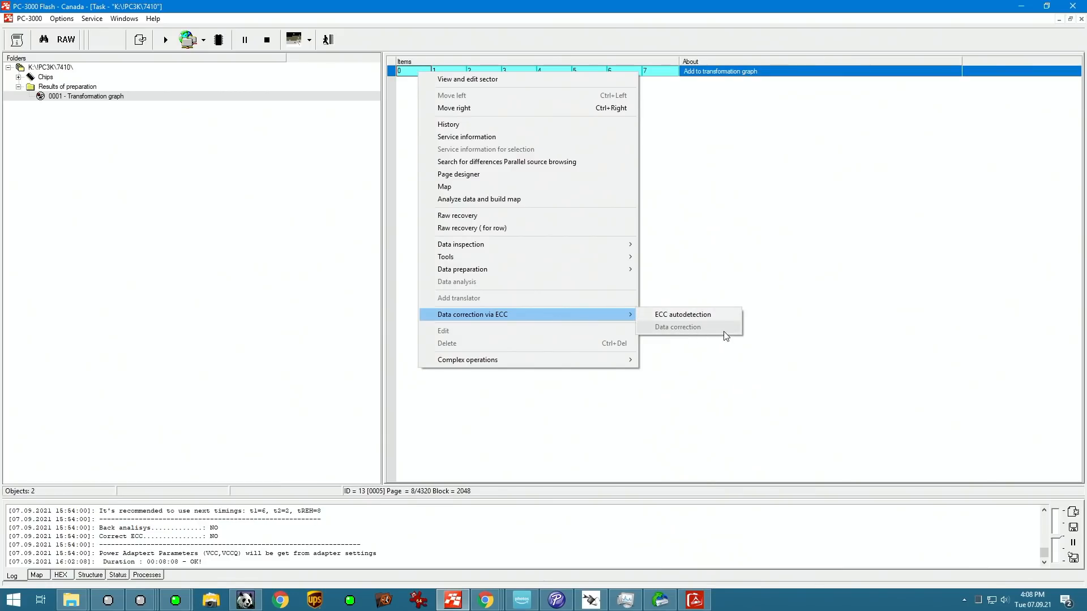
Step: Run ECC autodetection on the source items of the transformation graph
{"action": "left_click", "coordinate": [715, 314]}
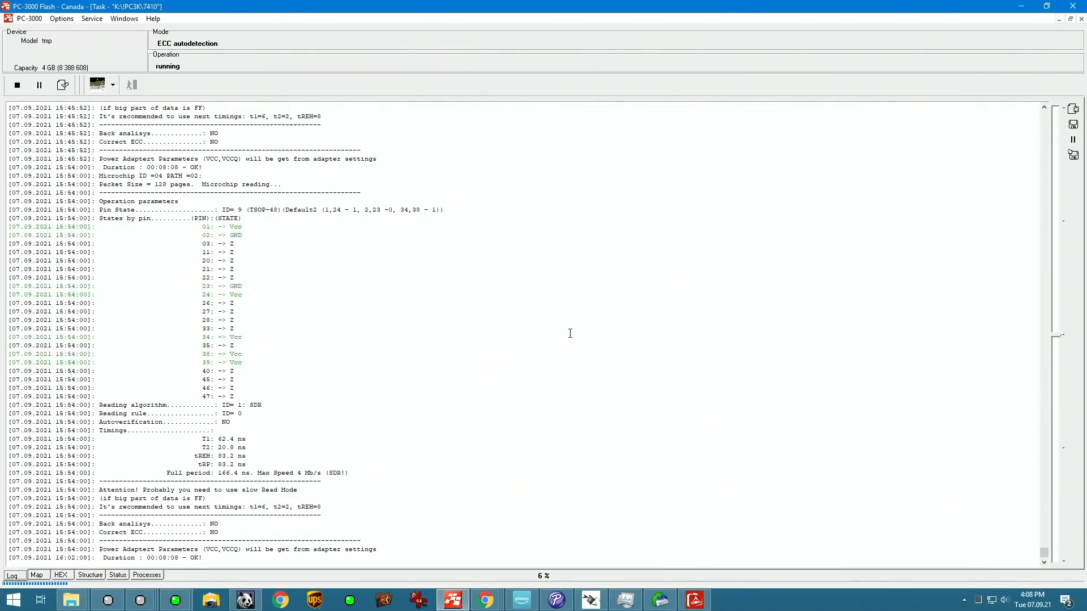
{"action": "left_click", "coordinate": [522, 313]}
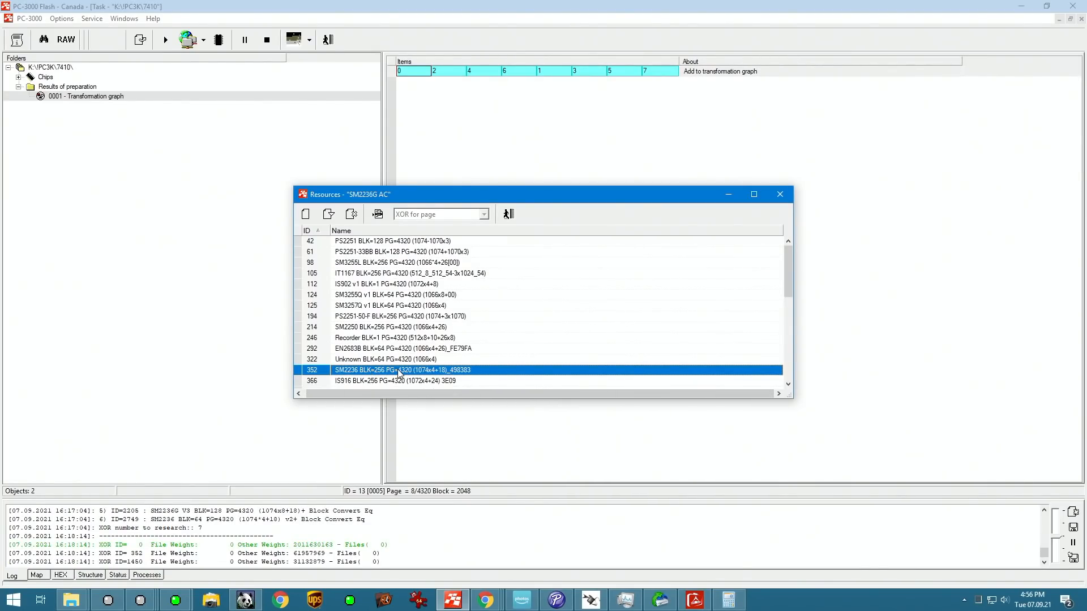
Step: Apply the page XOR resource ID 352, SM2236 BLK=256 PG=4320 (1074x4+18)_498383, to the transformation graph
{"action": "left_click", "coordinate": [380, 216]}
{"action": "left_click", "coordinate": [584, 339]}
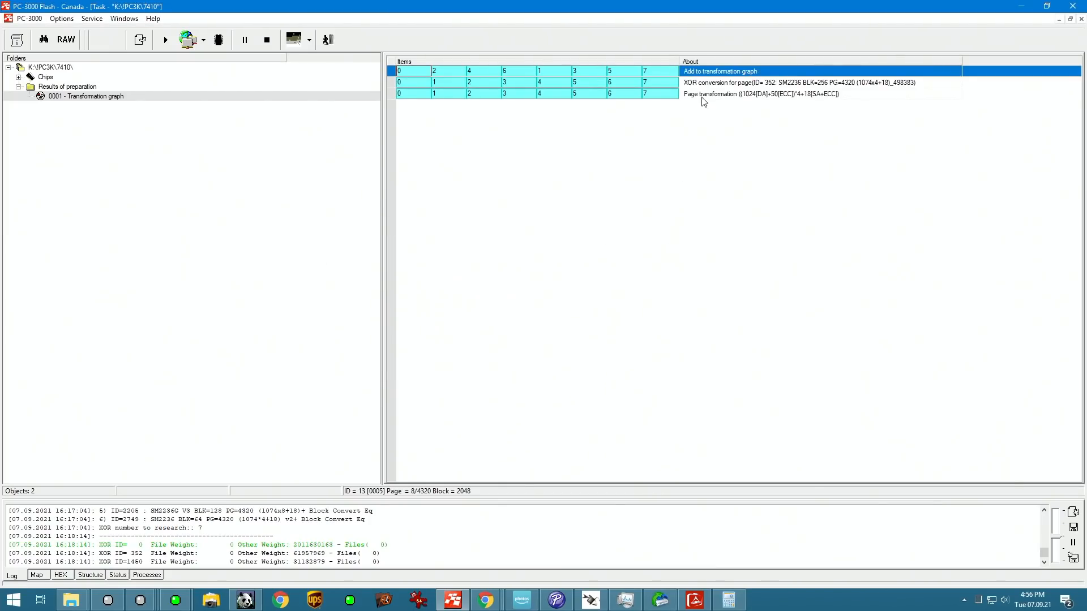
Step: Delete the Page transformation row from the transformation graph
{"action": "left_click", "coordinate": [736, 94]}
{"action": "right_click", "coordinate": [772, 95]}
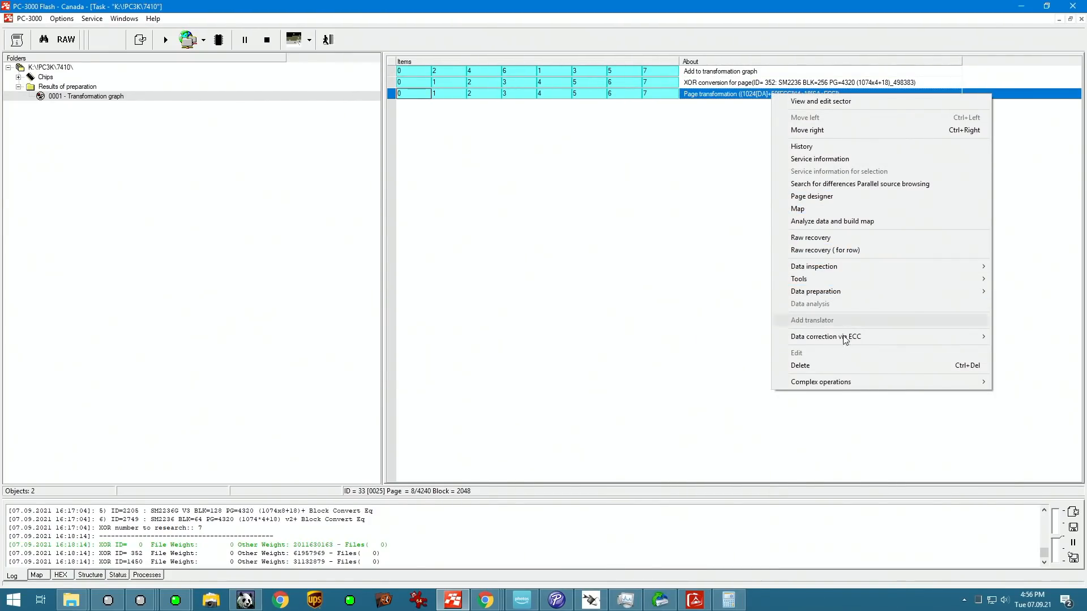
{"action": "left_click", "coordinate": [801, 365]}
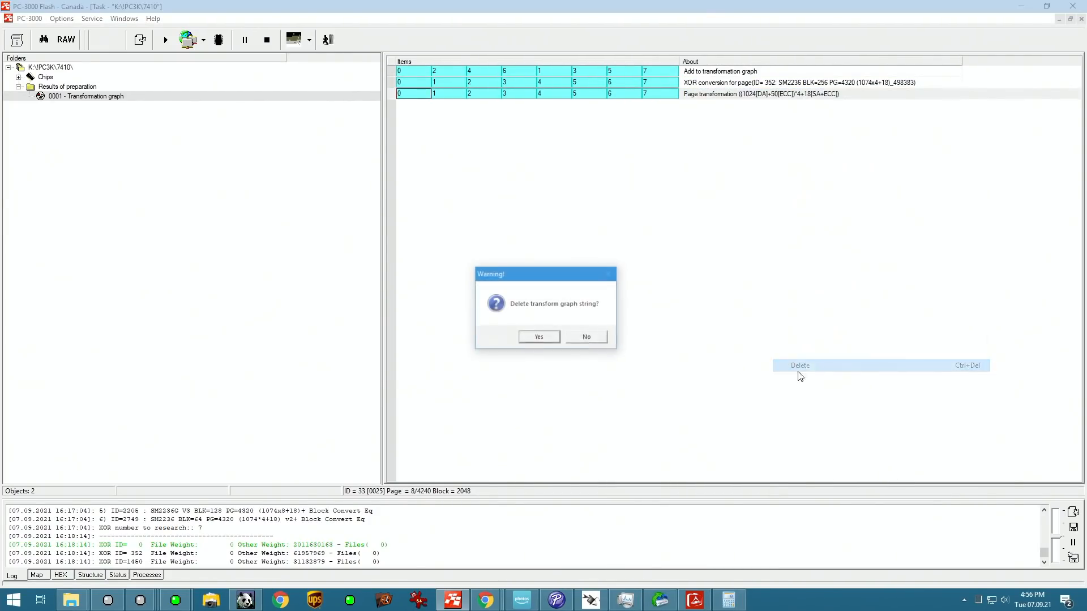
{"action": "left_click", "coordinate": [541, 339]}
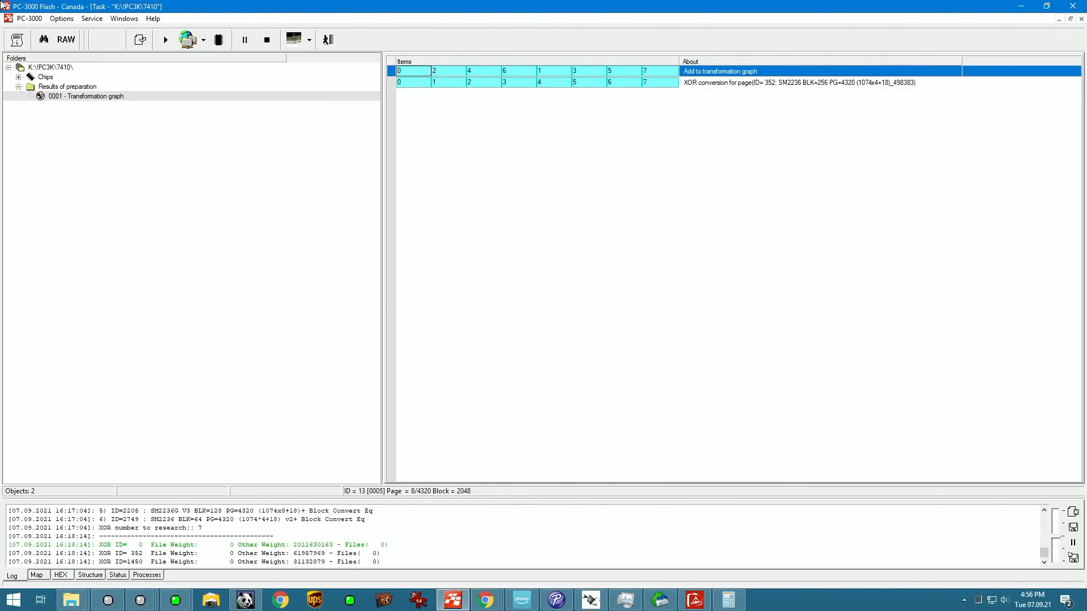
Step: View the service information of item 0 in the XOR conversion row with the browsing step set to 1024
{"action": "right_click", "coordinate": [422, 82]}
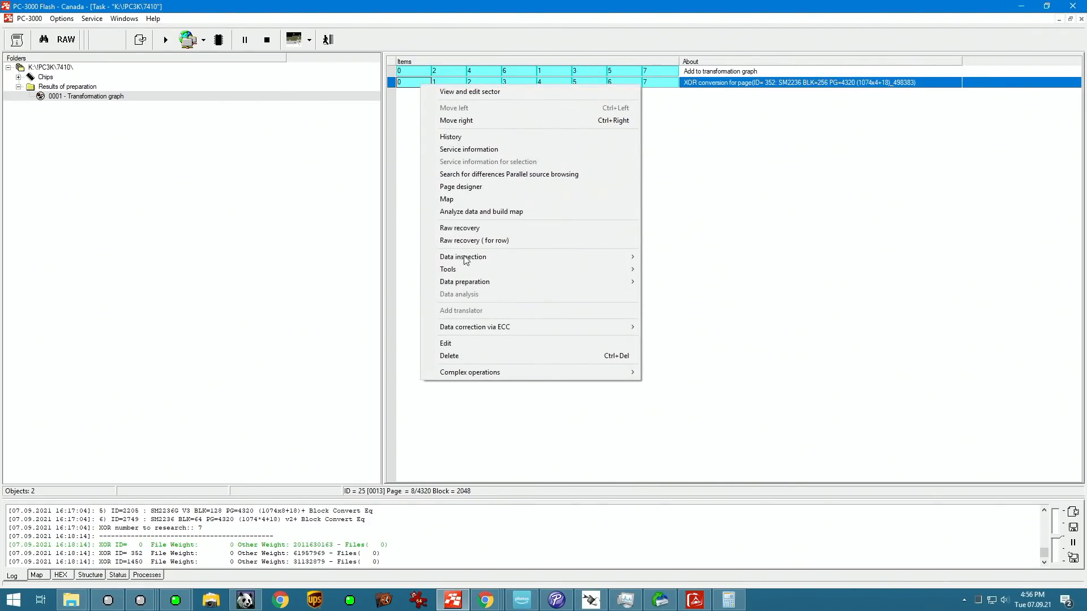
{"action": "left_click", "coordinate": [484, 149]}
{"action": "left_click", "coordinate": [329, 39]}
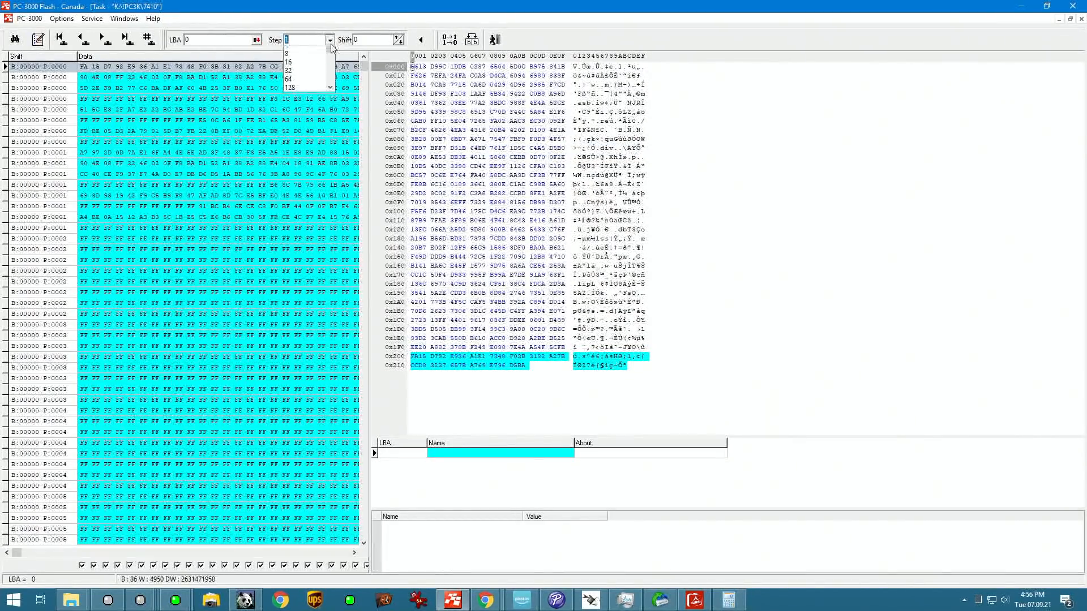
{"action": "scroll", "coordinate": [307, 79], "scroll_direction": "down", "scroll_amount": 3}
{"action": "scroll", "coordinate": [306, 79], "scroll_direction": "up", "scroll_amount": 1}
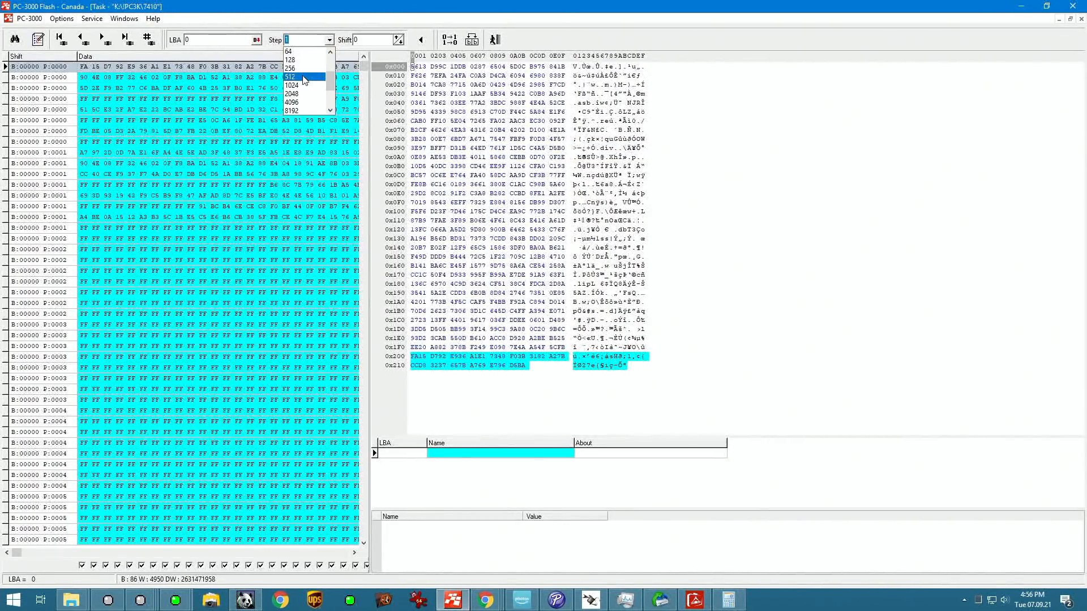
{"action": "left_click", "coordinate": [302, 78]}
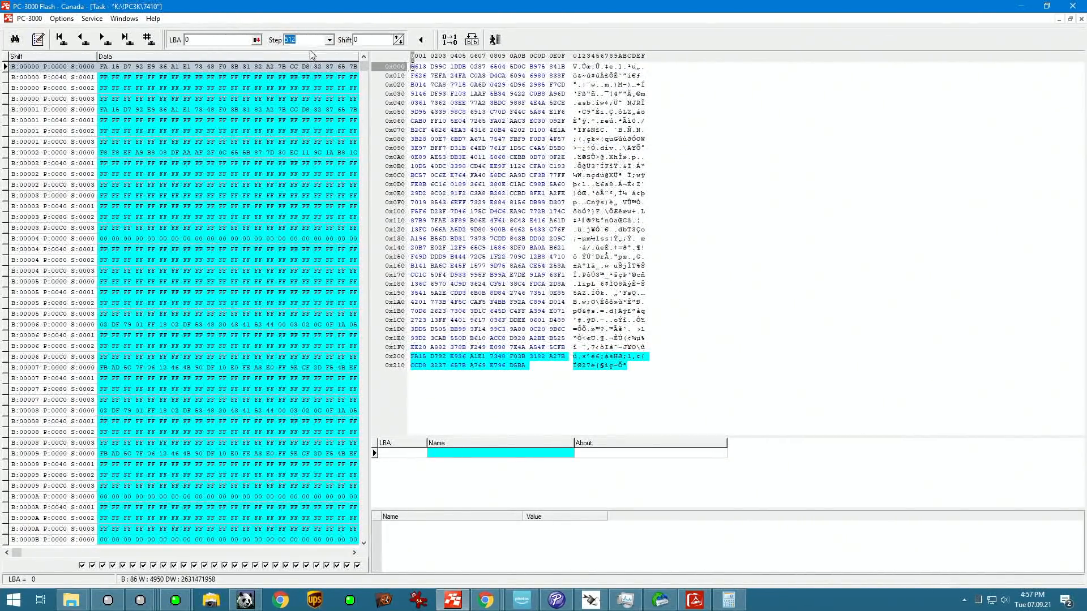
{"action": "left_click", "coordinate": [328, 40]}
{"action": "left_click", "coordinate": [318, 60]}
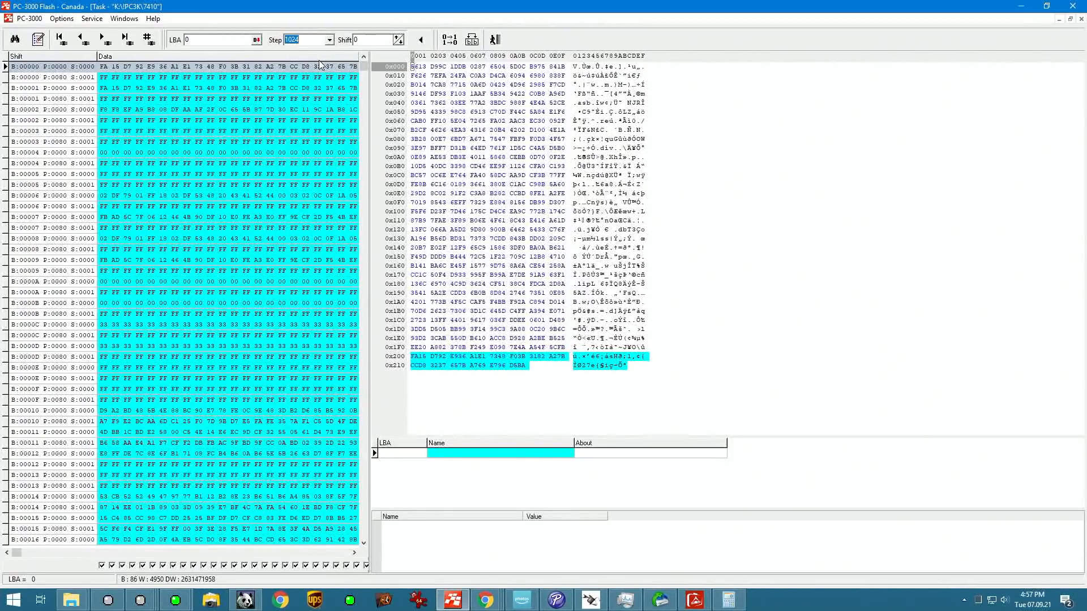
Step: Browse the service area records down to LBA 4096 and examine their hex content
{"action": "left_click", "coordinate": [37, 69]}
{"action": "key", "text": "Down"}
{"action": "key", "text": "Down"}
{"action": "key", "text": "Down"}
{"action": "key", "text": "Down"}
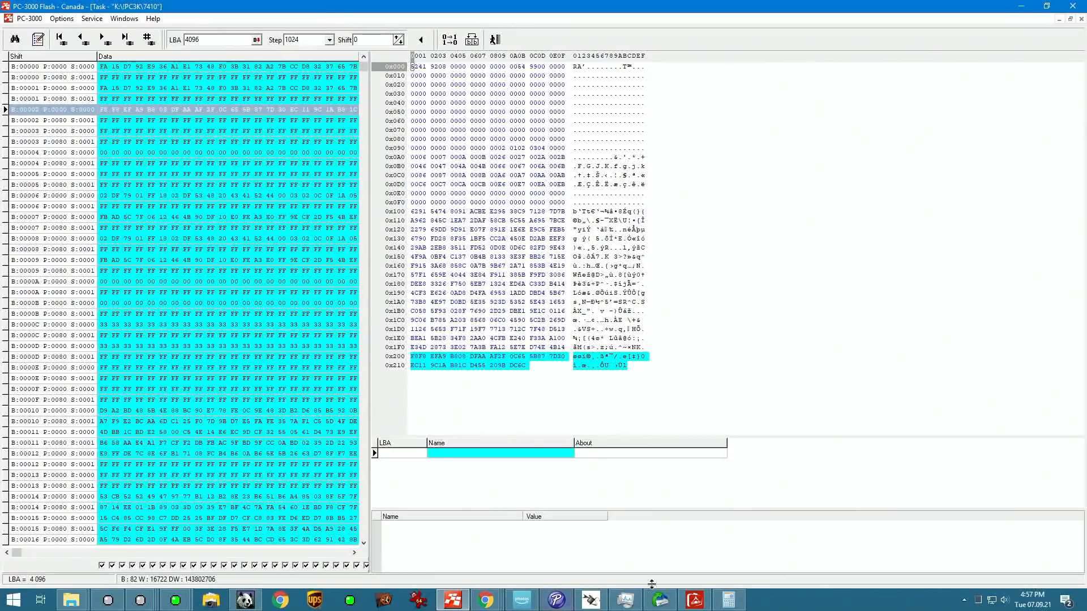
Step: Open Notepad and note item 0 as "0 -RA"
{"action": "left_click", "coordinate": [13, 600]}
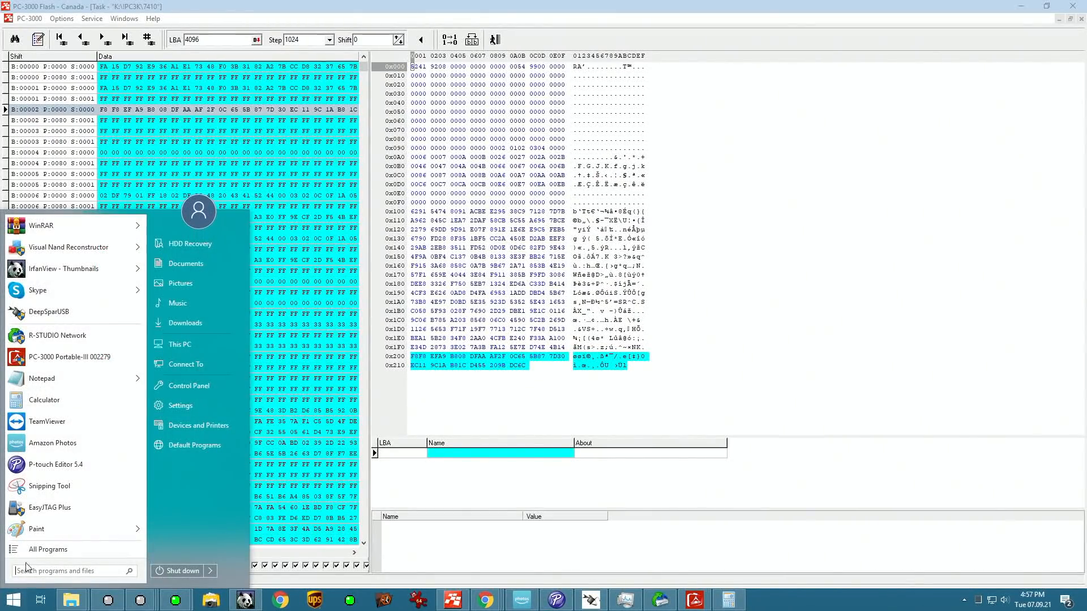
{"action": "left_click", "coordinate": [74, 384]}
{"action": "right_click", "coordinate": [74, 384]}
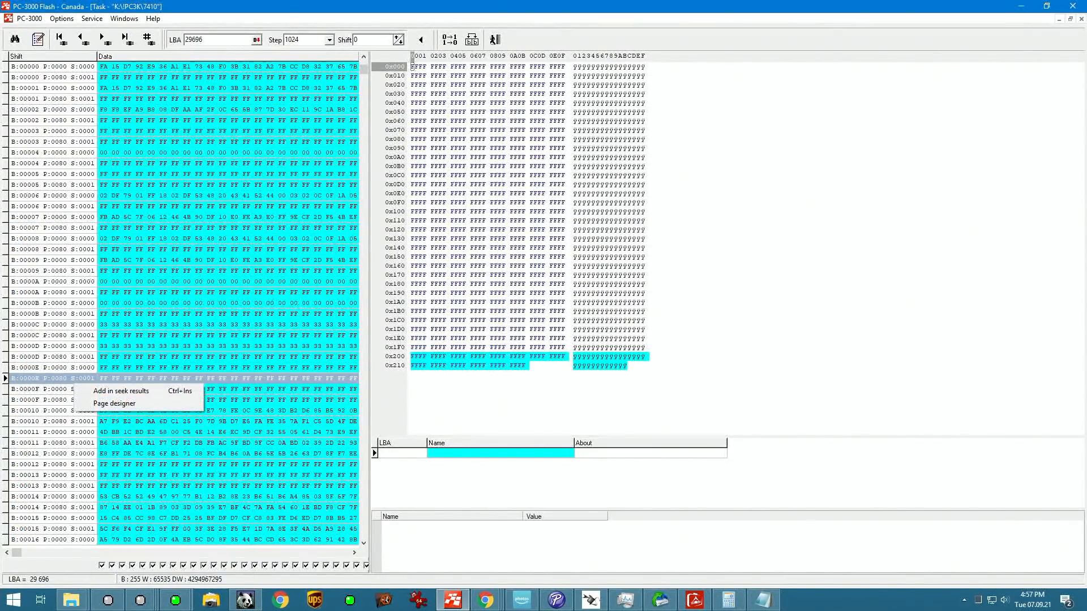
Step: Highlight the chip ID bytes at LBA 4096 and record them in Notepad as "2 - ID"
{"action": "left_click_drag", "start_coordinate": [410, 214], "coordinate": [649, 172]}
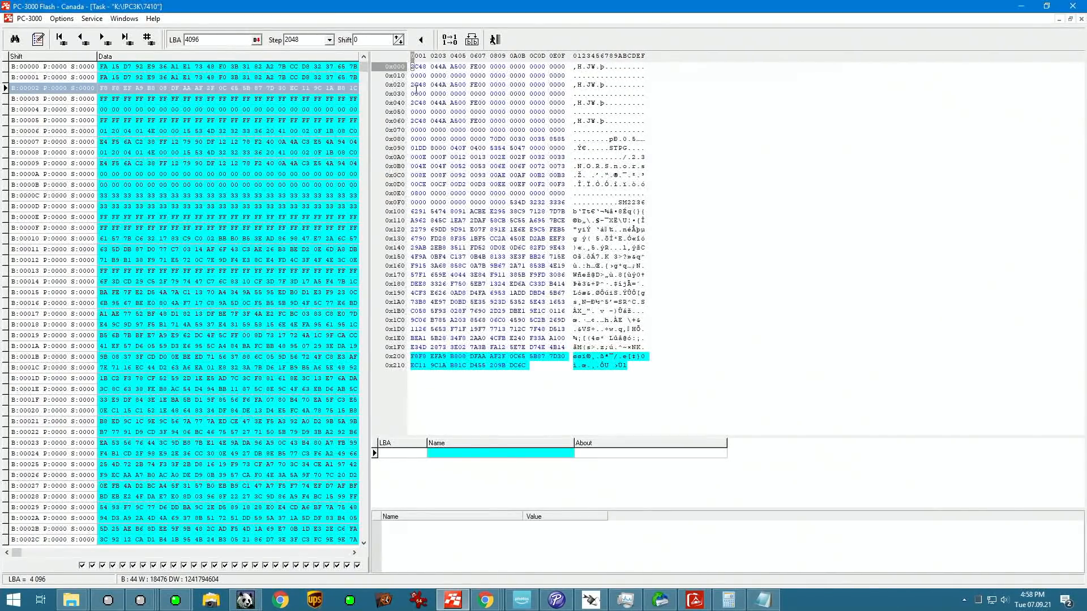
{"action": "left_click_drag", "start_coordinate": [413, 66], "coordinate": [445, 68]}
{"action": "type", "text": "2"}
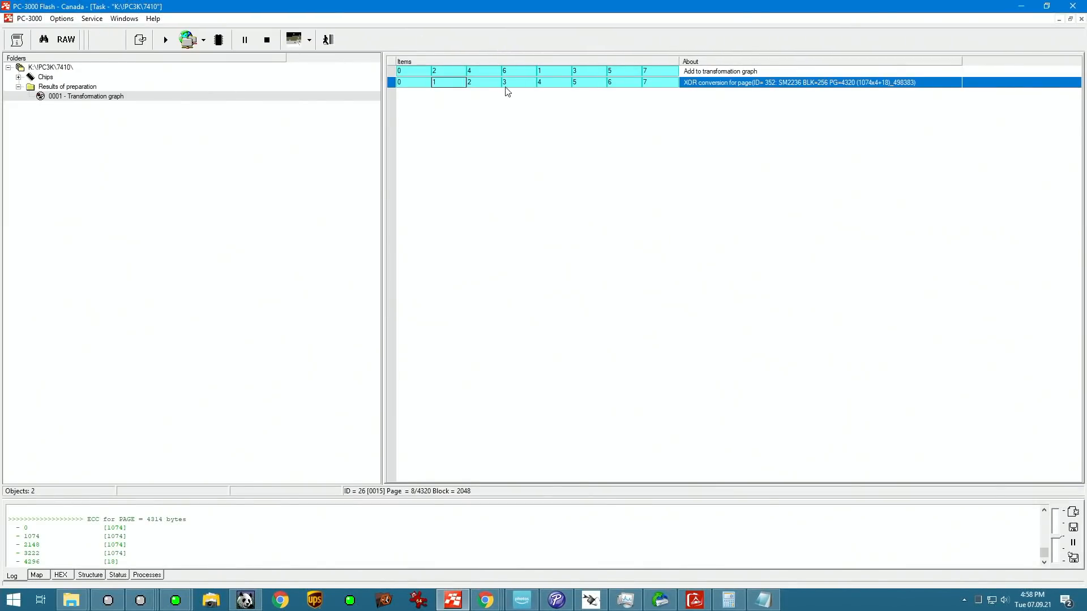
Step: Open the service information of item 2 in the XOR conversion row and go to LBA 4096
{"action": "right_click", "coordinate": [495, 83]}
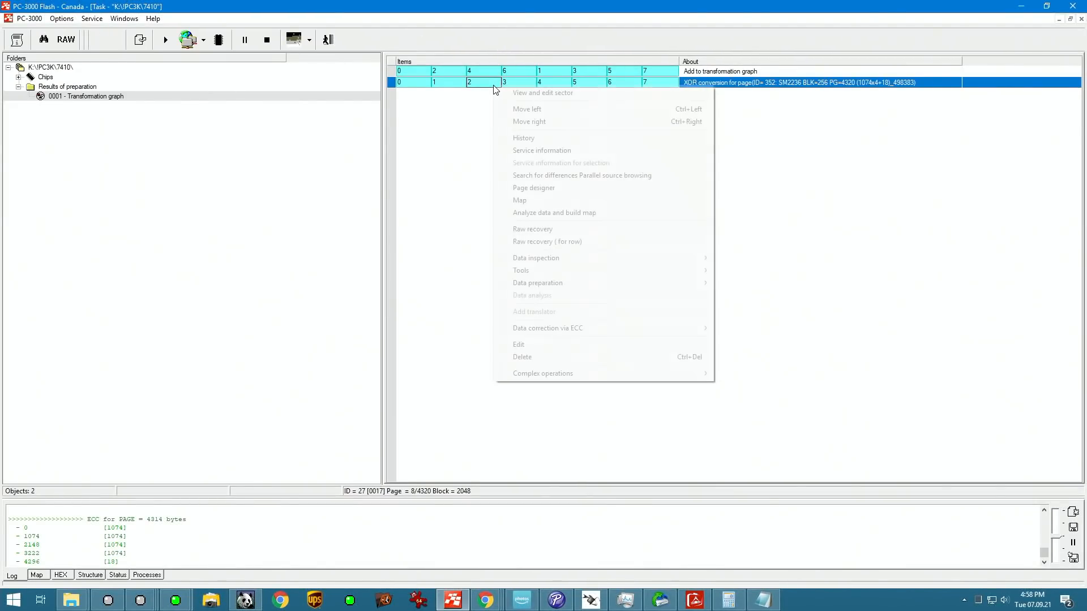
{"action": "left_click", "coordinate": [552, 151]}
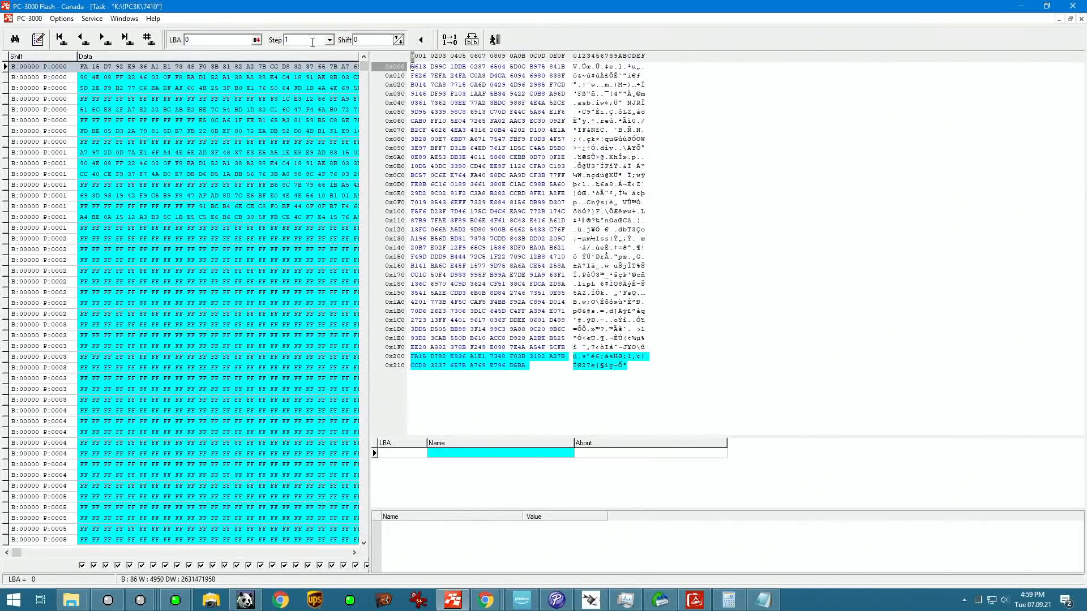
{"action": "type", "text": "4096"}
{"action": "key", "text": "Return"}
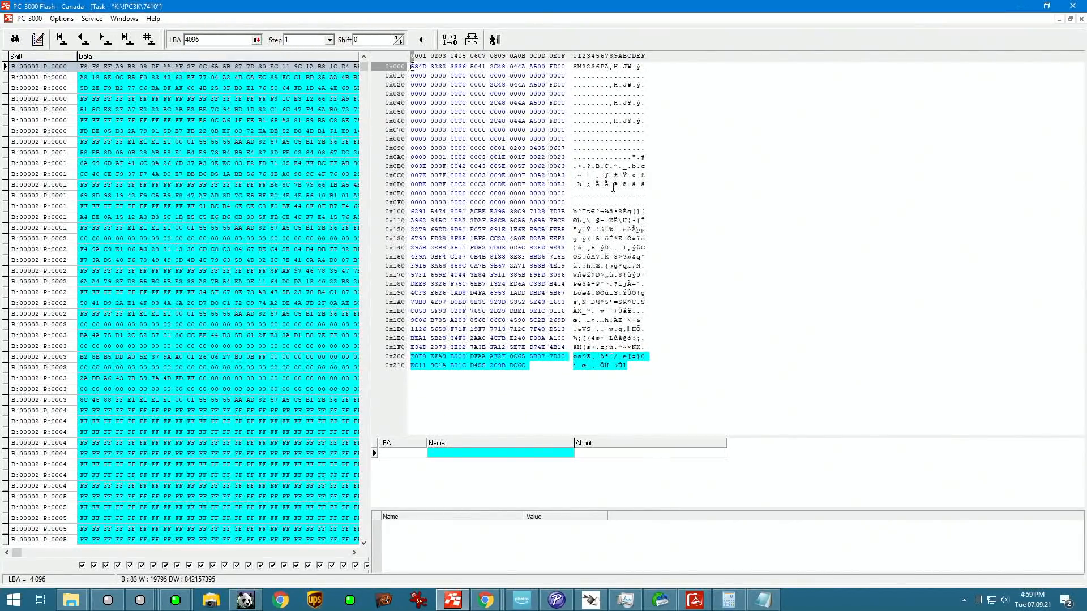
Step: Highlight the SM2236 signature at the sector start and record it in Notepad as "4 - SM2236"
{"action": "left_click_drag", "start_coordinate": [574, 67], "coordinate": [612, 70]}
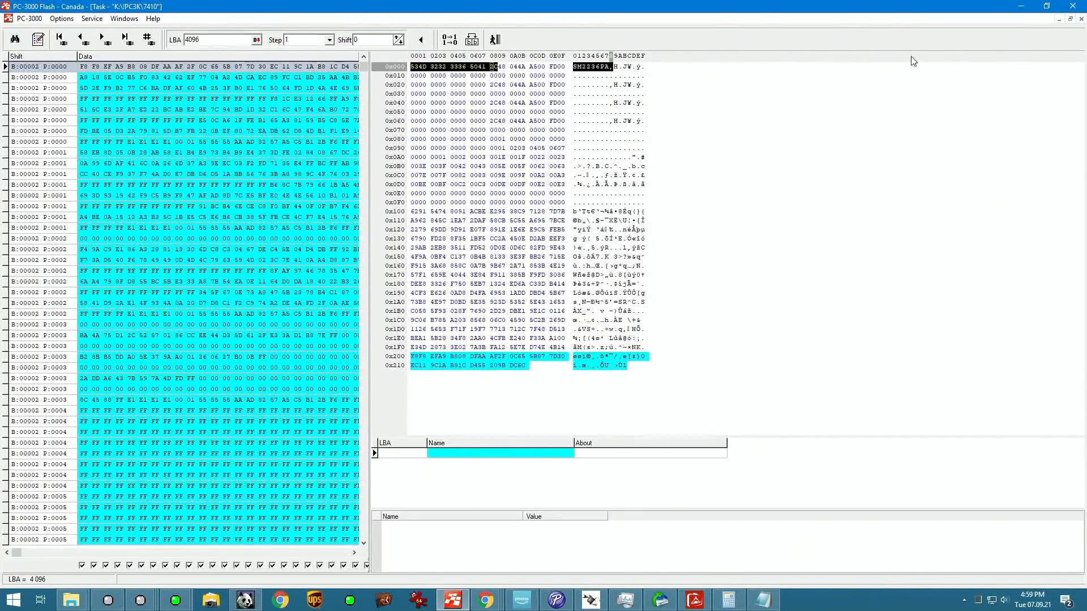
{"action": "left_click", "coordinate": [1021, 6]}
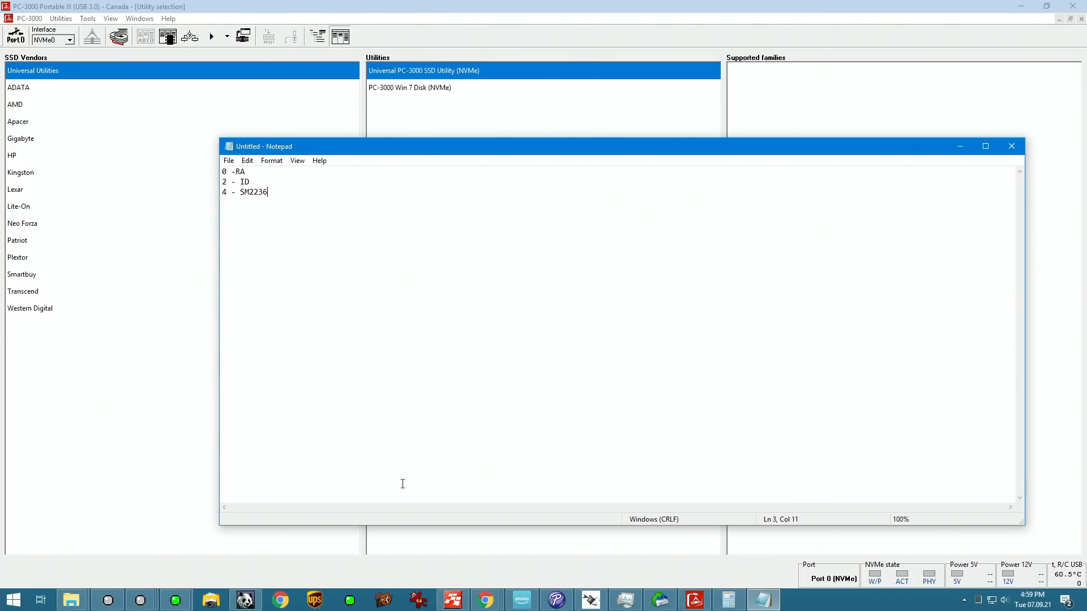
Step: Switch back to PC-3000 Flash and reorder the graph's source items to 4, 0, 2, 6, 5, 1, 3, 7
{"action": "left_click", "coordinate": [460, 601]}
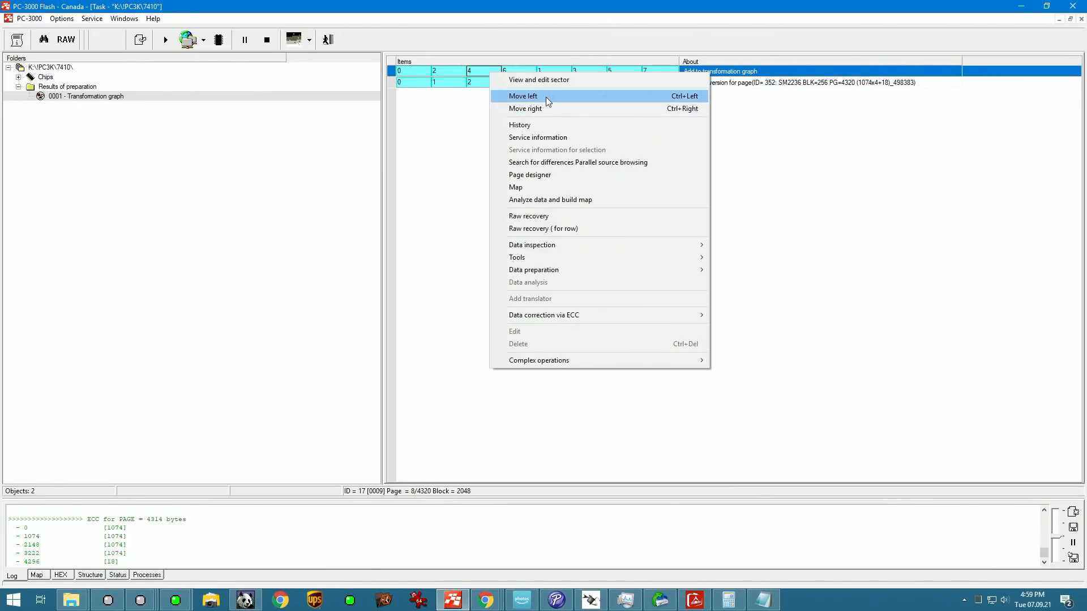
{"action": "left_click", "coordinate": [545, 98]}
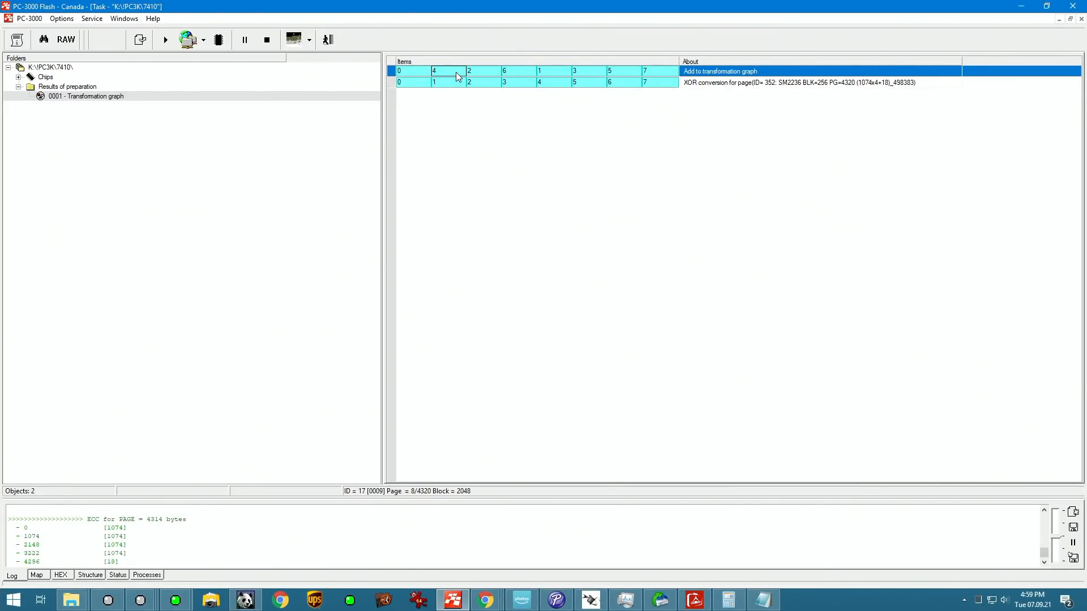
{"action": "right_click", "coordinate": [456, 73]}
{"action": "left_click", "coordinate": [505, 108]}
{"action": "left_click", "coordinate": [613, 73]}
{"action": "right_click", "coordinate": [600, 72]}
{"action": "left_click", "coordinate": [619, 97]}
{"action": "key", "text": "ctrl+Left"}
Step: Check the service information of item 3 in the XOR conversion row at LBA 4096
{"action": "left_click", "coordinate": [518, 82]}
{"action": "right_click", "coordinate": [517, 80]}
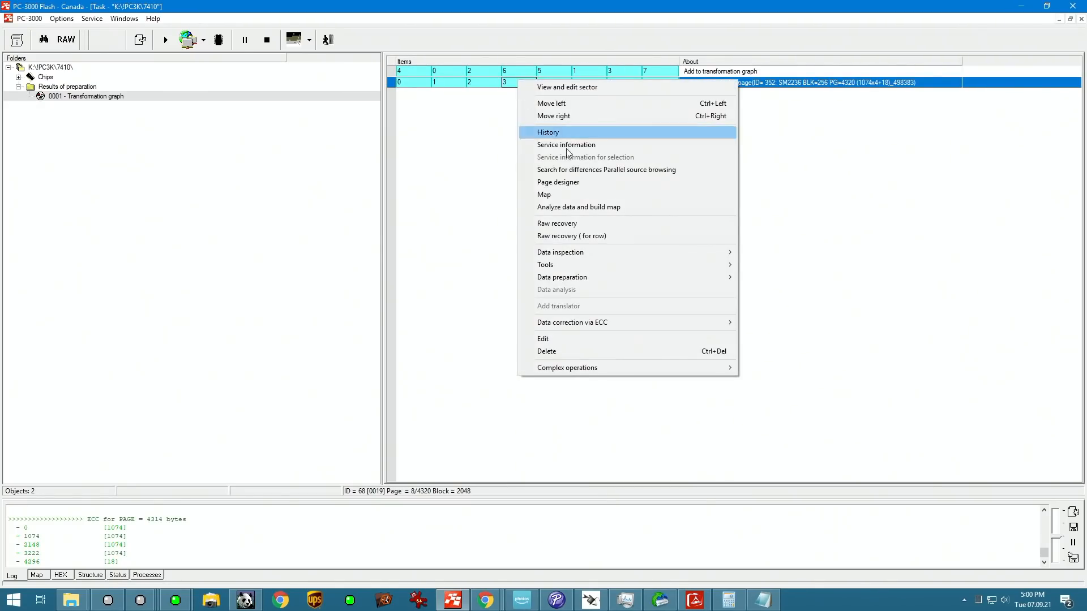
{"action": "left_click", "coordinate": [592, 144]}
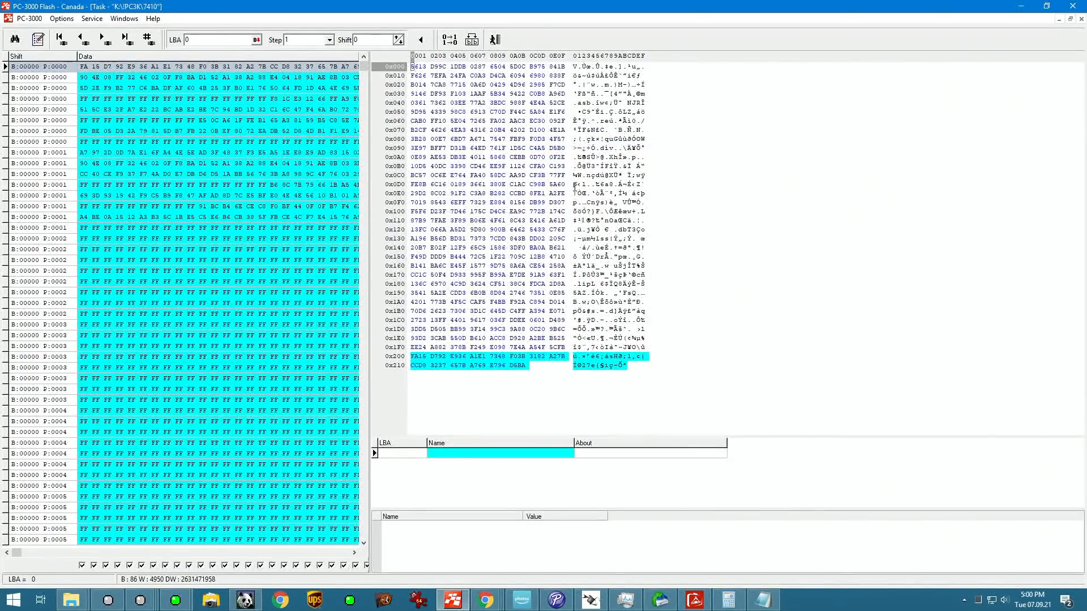
{"action": "type", "text": "4096"}
{"action": "key", "text": "Return"}
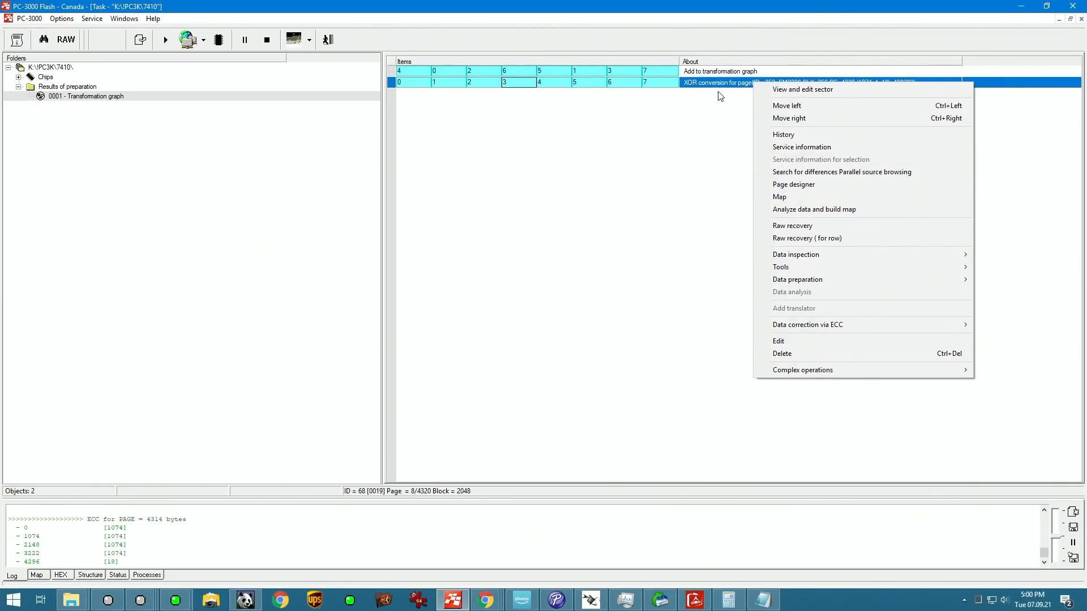
Step: Open the page designer for the XOR conversion row and divide the page disproportionately with a 4314-byte first range
{"action": "left_click", "coordinate": [793, 186]}
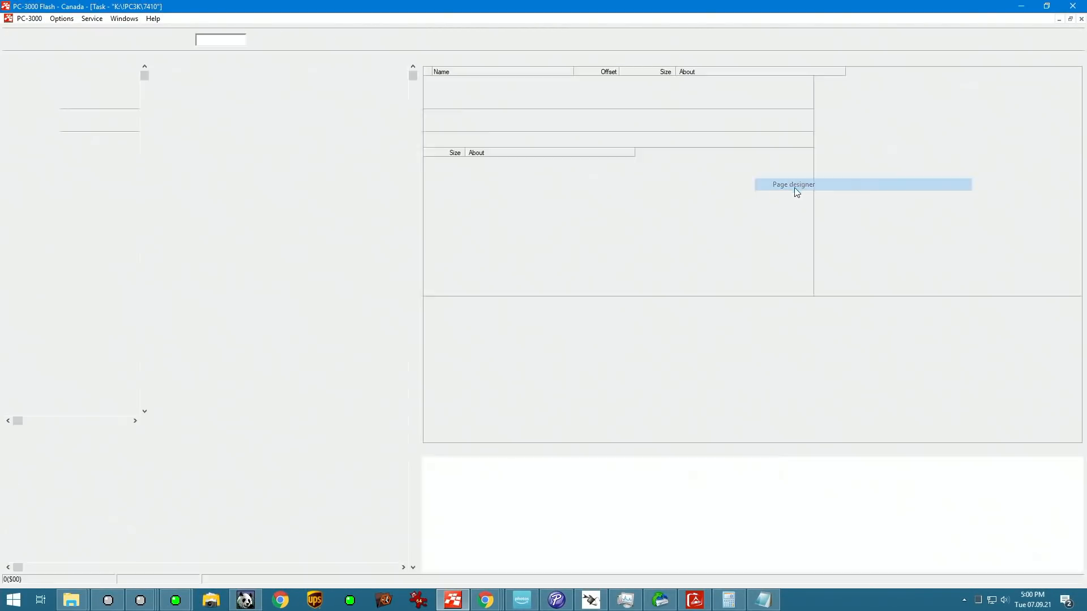
{"action": "left_click", "coordinate": [655, 82]}
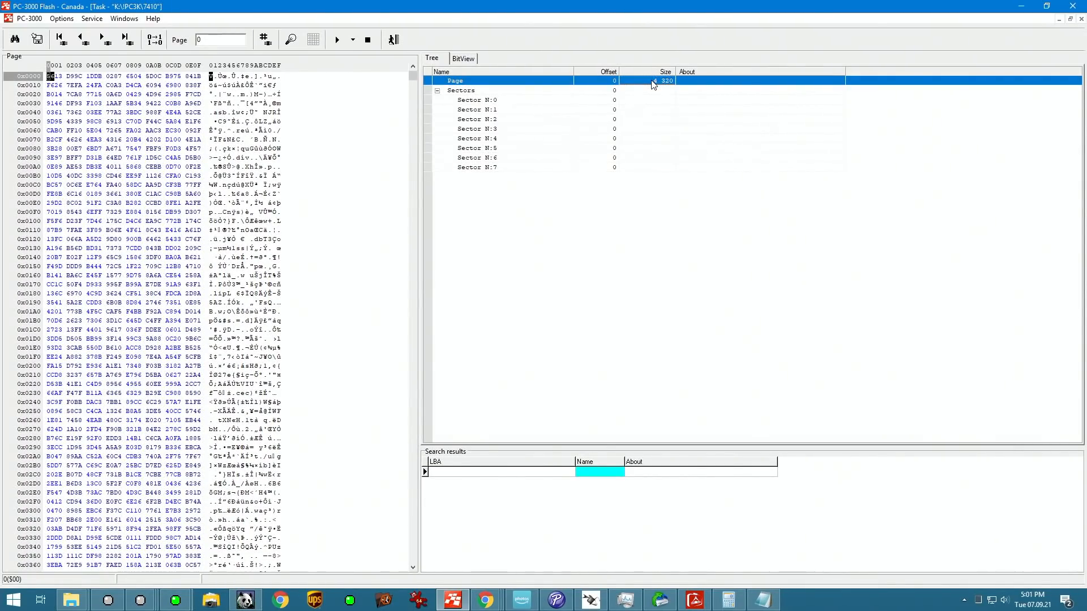
{"action": "right_click", "coordinate": [652, 83]}
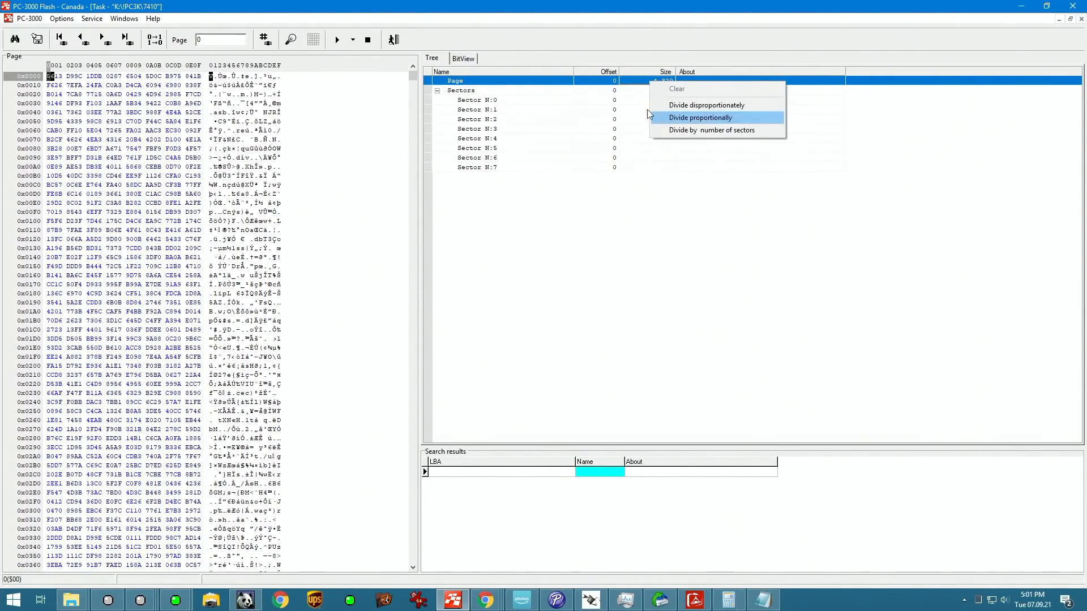
{"action": "right_click", "coordinate": [526, 81]}
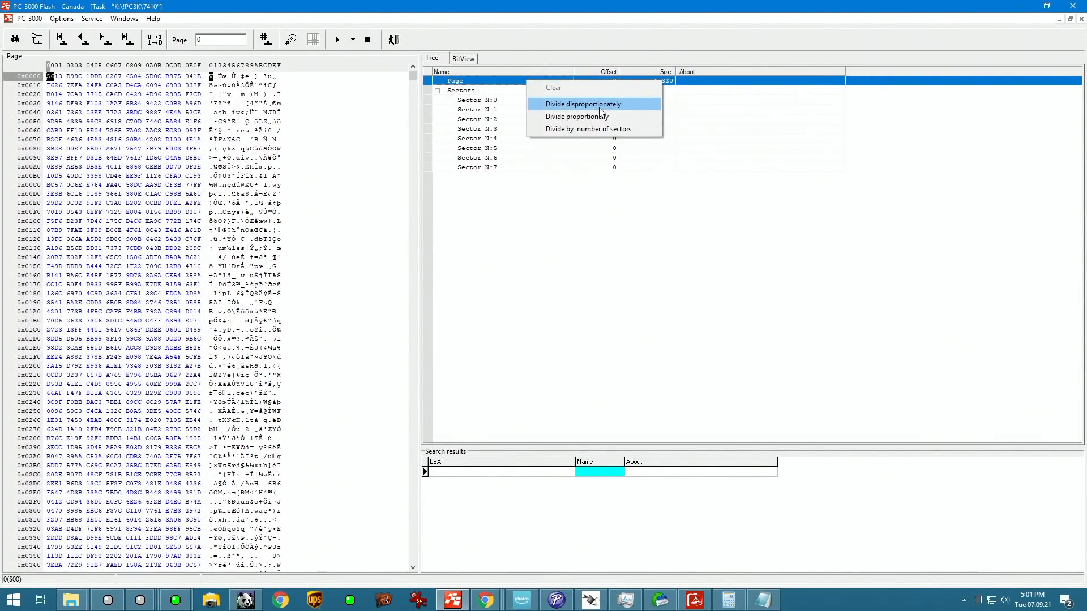
{"action": "left_click", "coordinate": [731, 592]}
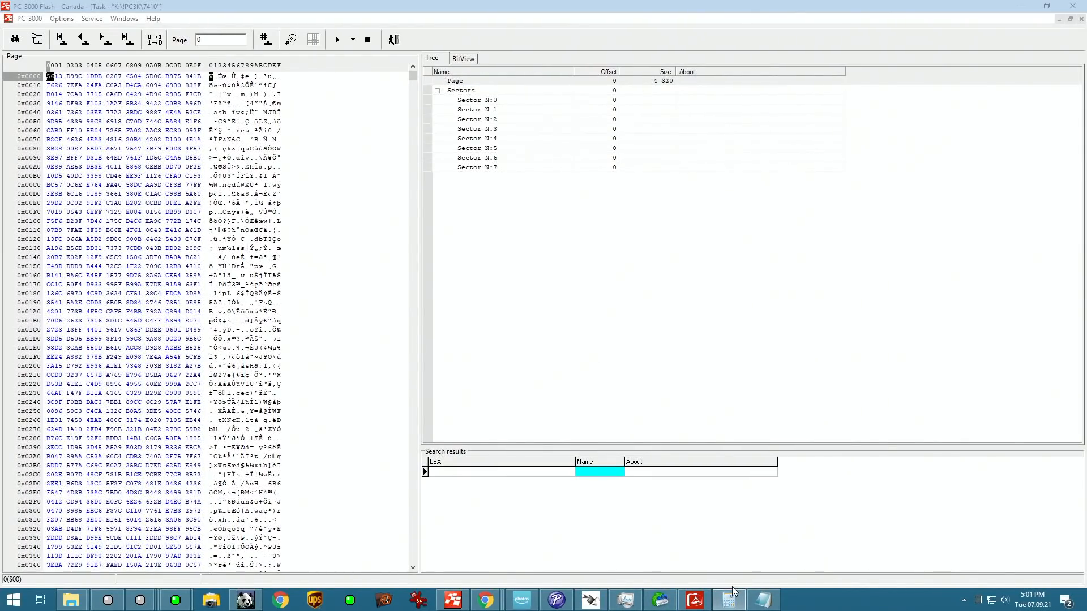
{"action": "right_click", "coordinate": [282, 292]}
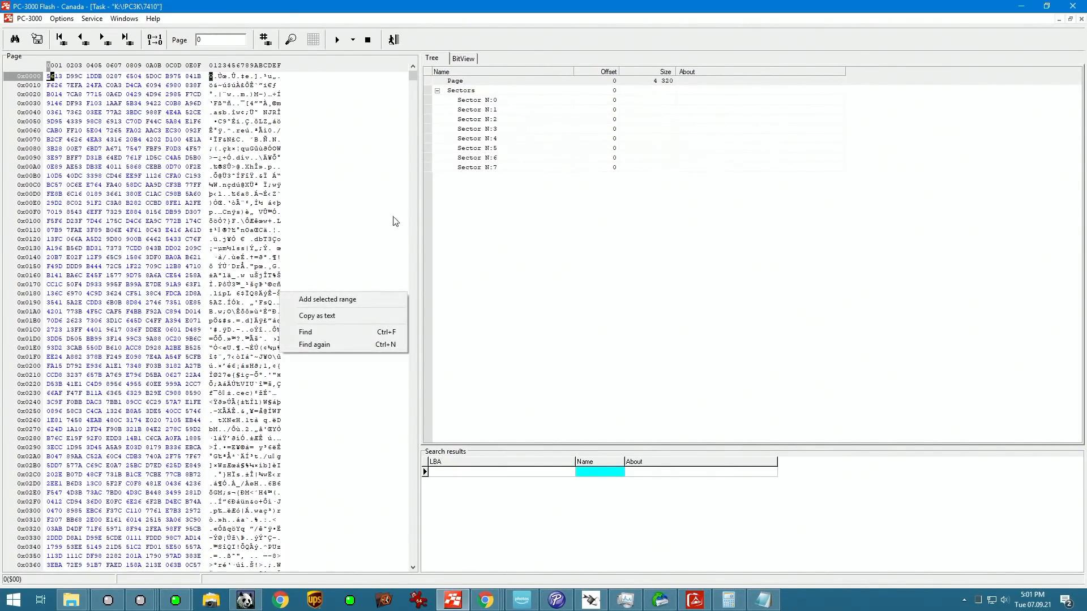
{"action": "right_click", "coordinate": [669, 82]}
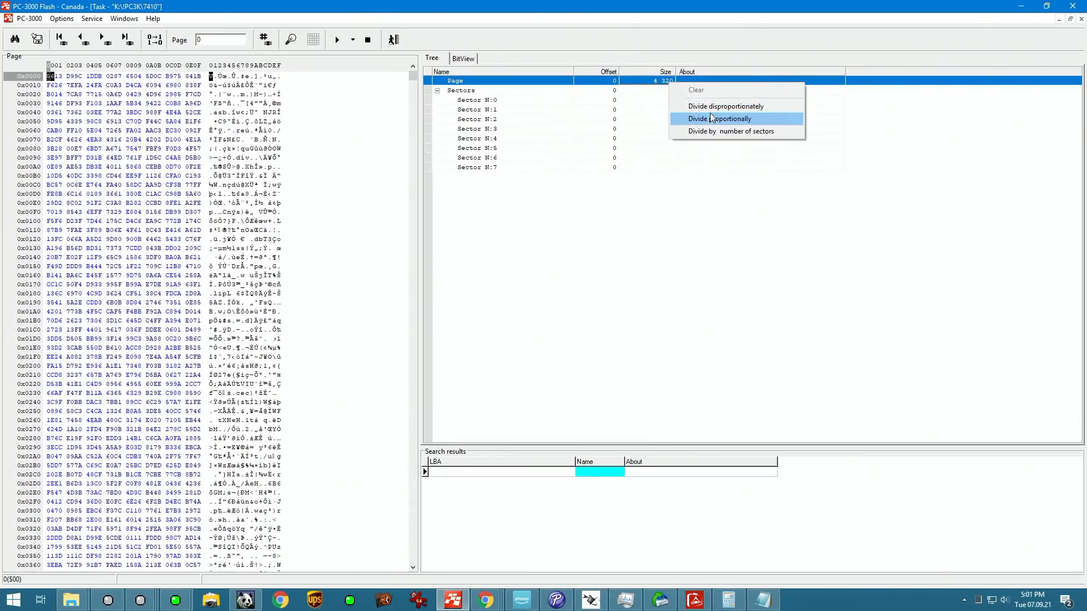
{"action": "left_click", "coordinate": [712, 109]}
{"action": "type", "text": "4314"}
{"action": "left_click", "coordinate": [490, 217]}
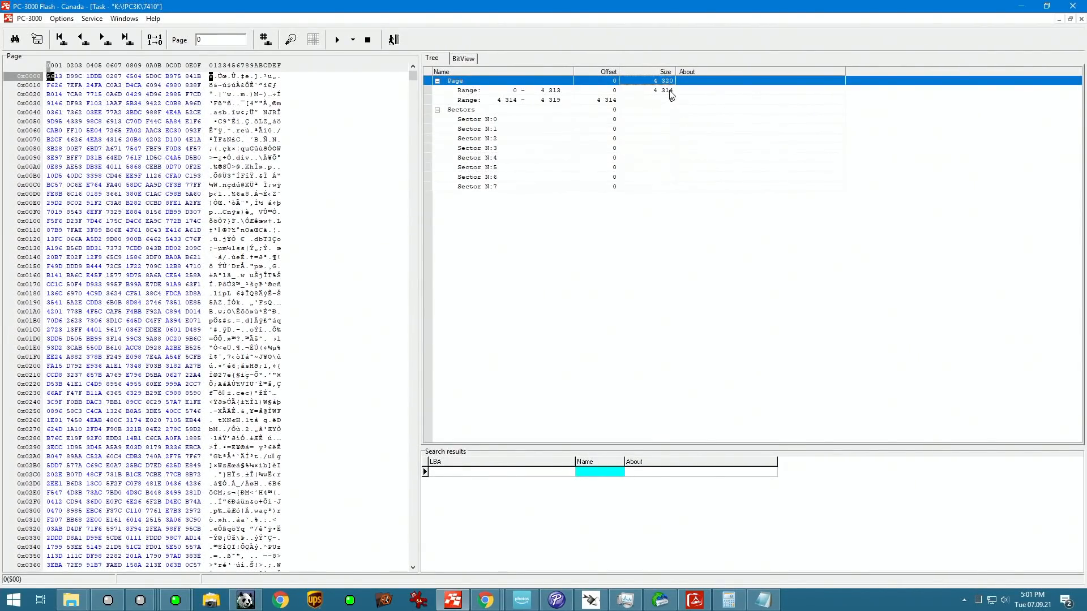
Step: Divide the 4314-byte range disproportionately with a 4296-byte first part, and split that part proportionally into 4 parts
{"action": "right_click", "coordinate": [669, 92]}
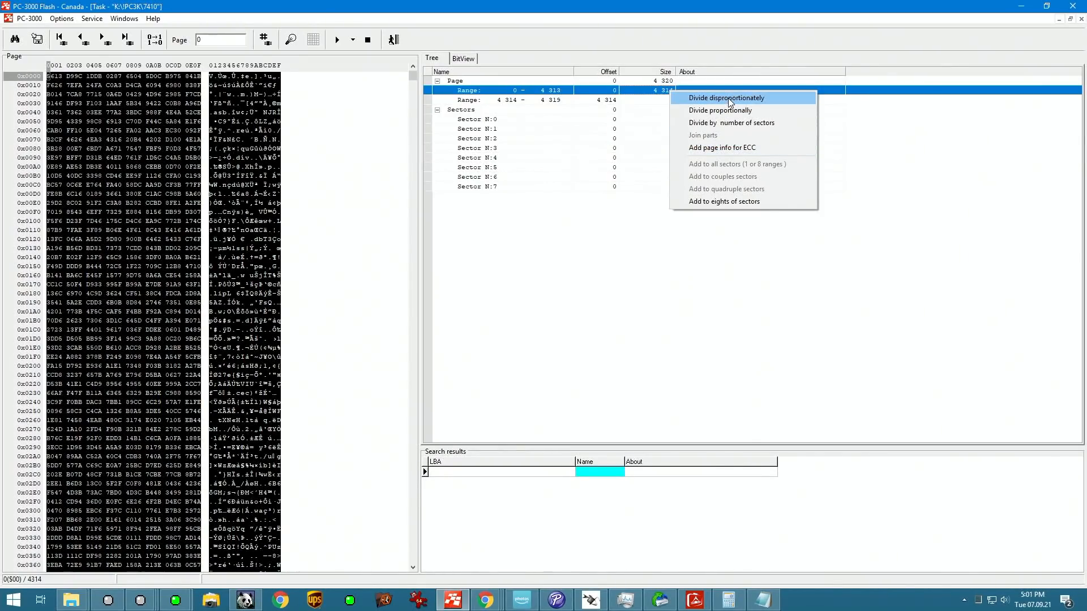
{"action": "left_click", "coordinate": [728, 600]}
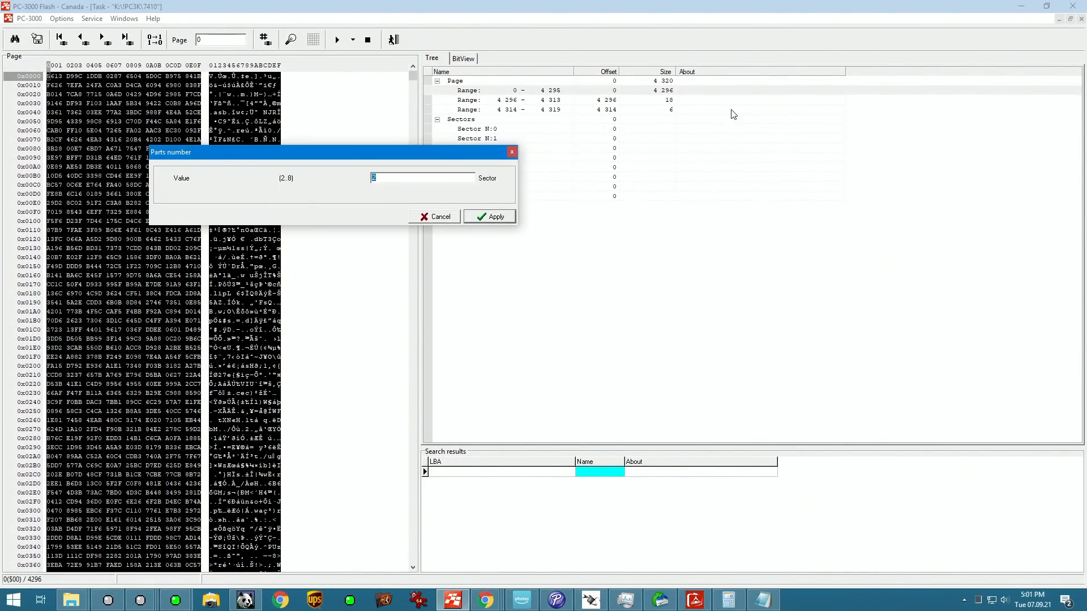
{"action": "type", "text": "4"}
{"action": "left_click", "coordinate": [490, 217]}
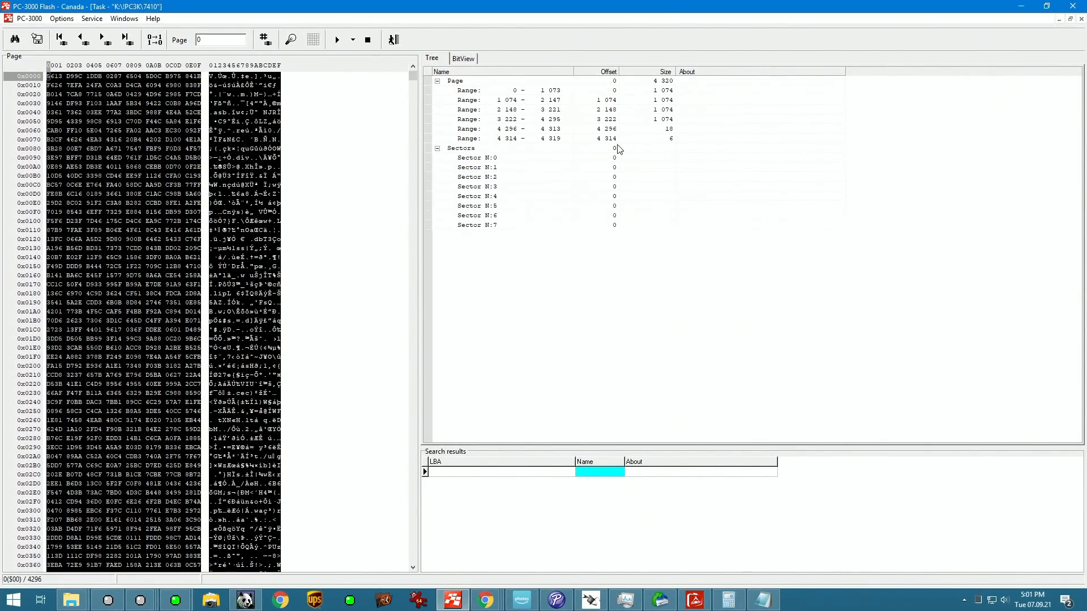
Step: Divide the four 1074-byte ranges disproportionately with a first part of 1024 bytes
{"action": "right_click", "coordinate": [661, 96]}
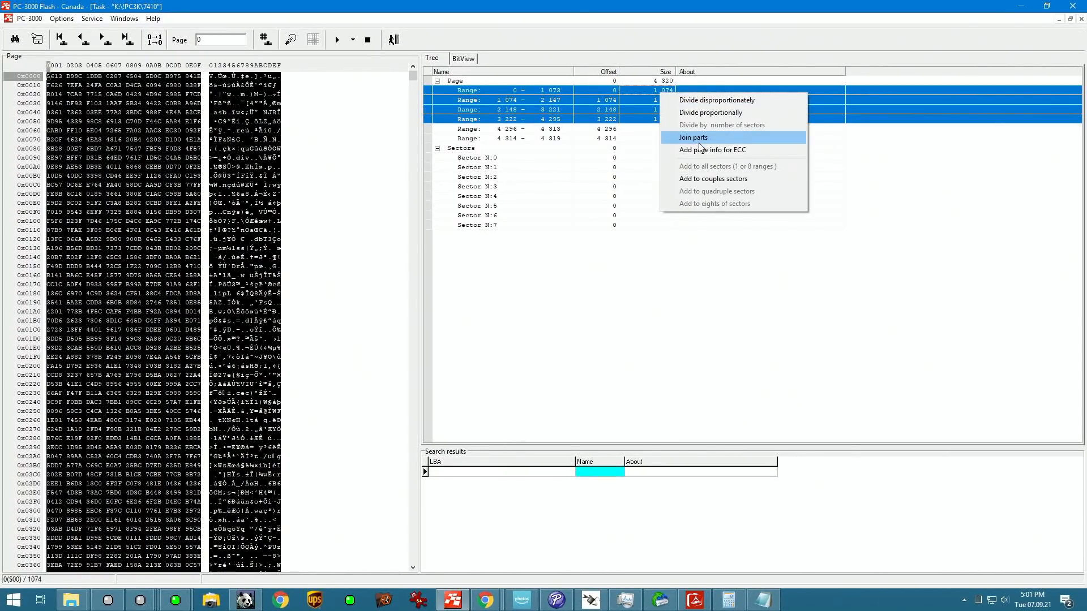
{"action": "left_click", "coordinate": [721, 101]}
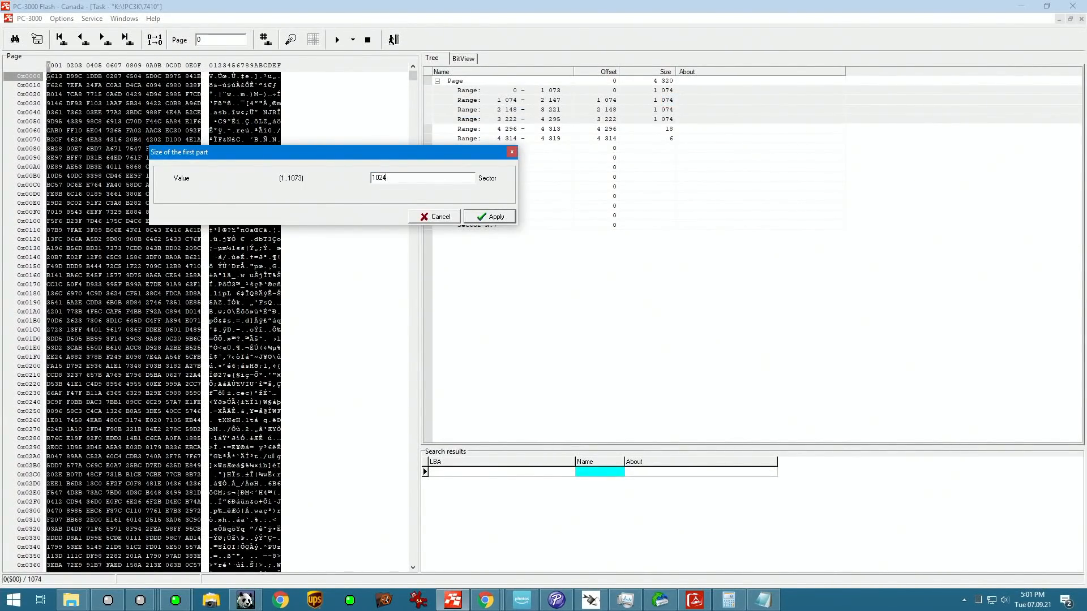
{"action": "key", "text": "Return"}
Step: Divide each 1024-byte range proportionally into 2 parts of 512 bytes
{"action": "right_click", "coordinate": [669, 92]}
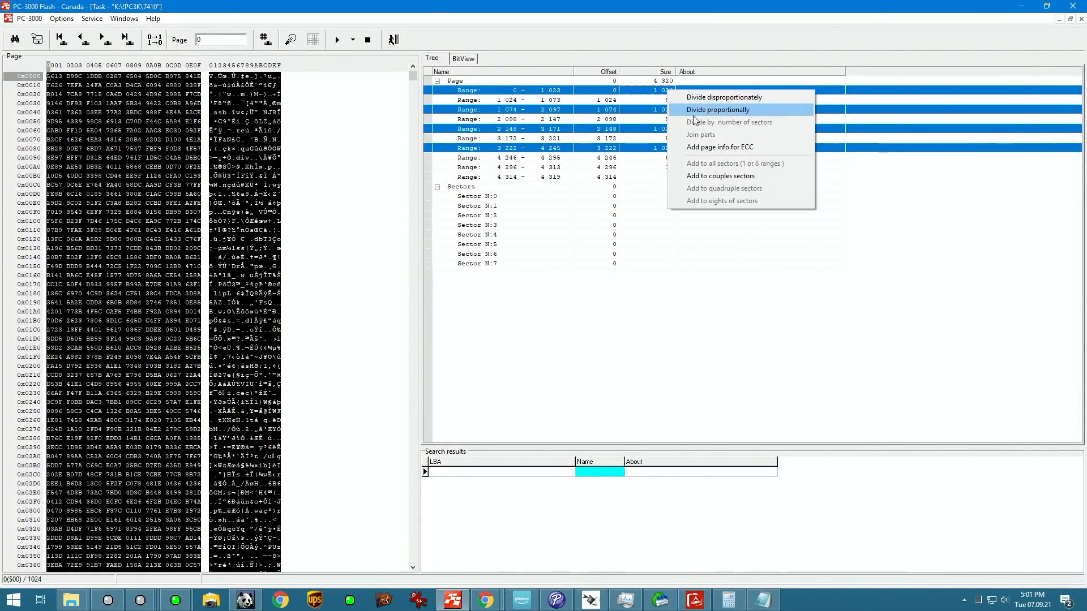
{"action": "left_click", "coordinate": [712, 97]}
{"action": "type", "text": "512"}
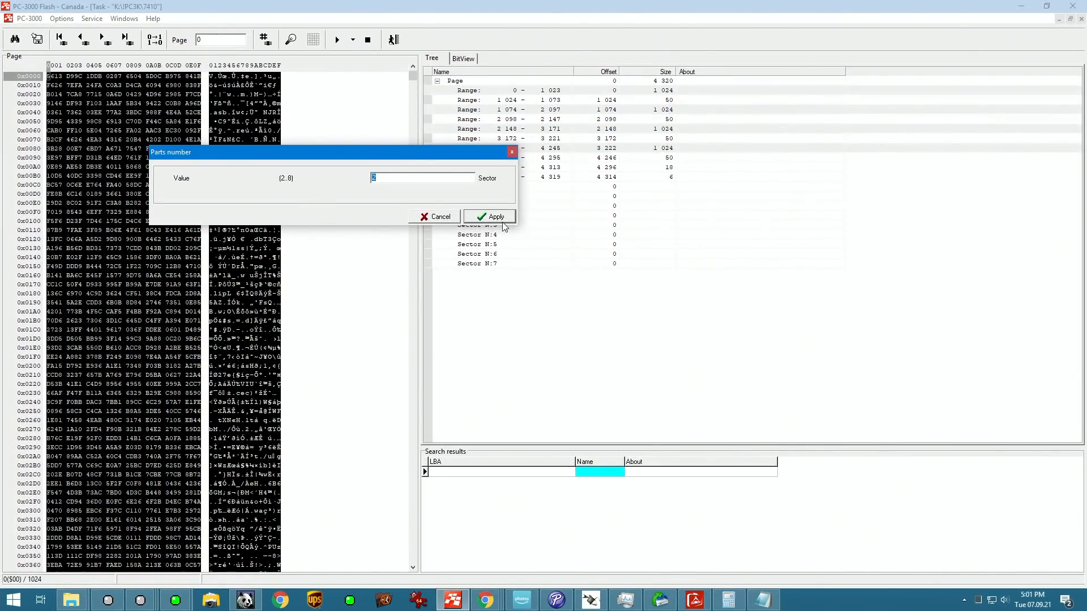
{"action": "key", "text": "Return"}
Step: Add the eight 512-byte data ranges to all sectors of the page
{"action": "right_click", "coordinate": [668, 92]}
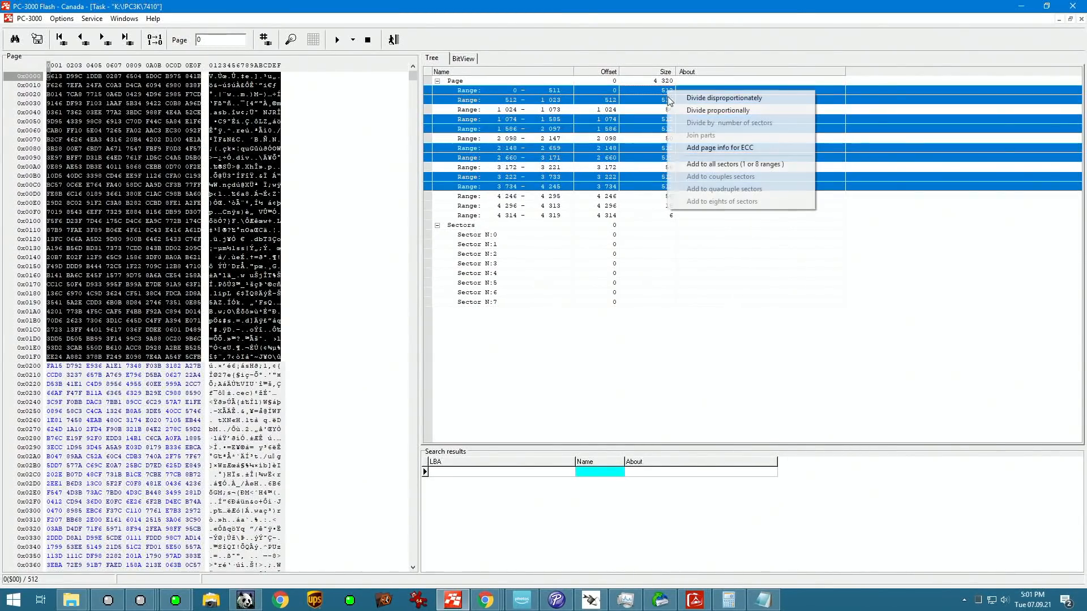
{"action": "left_click", "coordinate": [721, 148]}
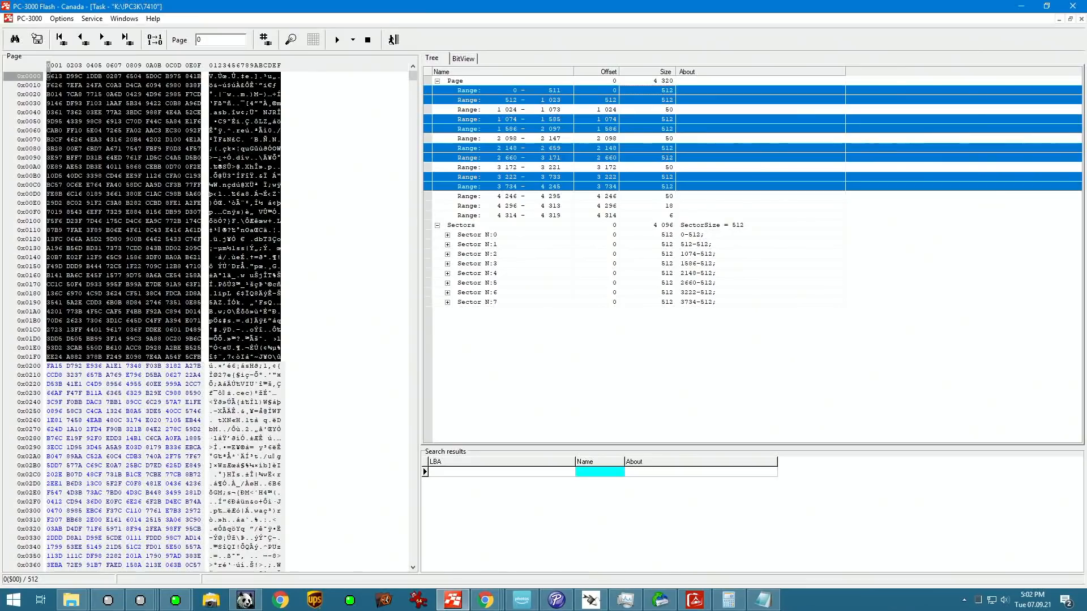
{"action": "key", "text": "alt+Tab"}
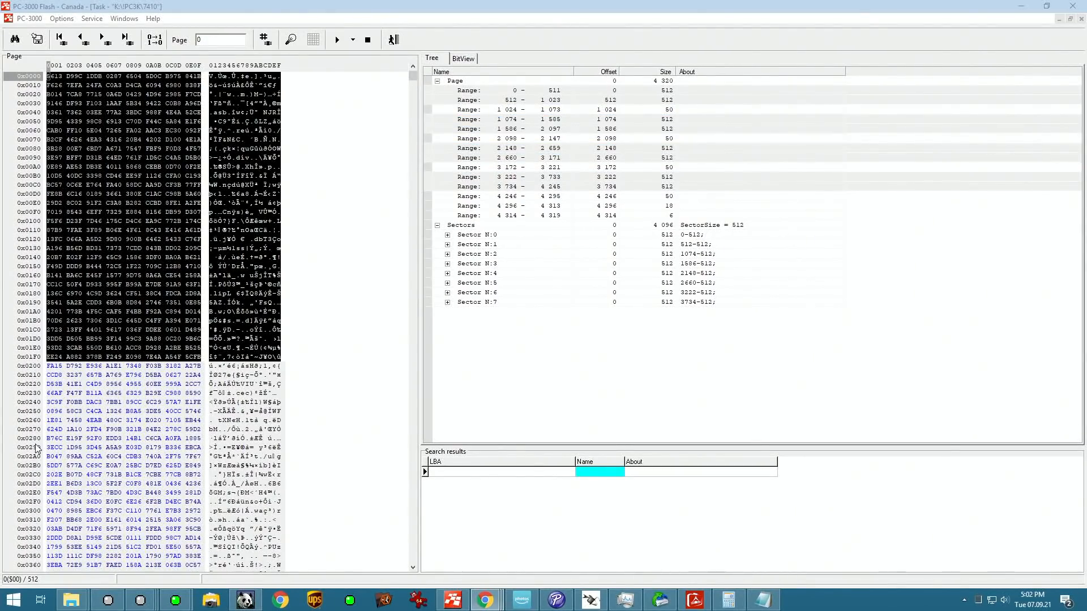
Step: Divide the 18-byte range disproportionately with an 8-byte first part
{"action": "left_click", "coordinate": [667, 206]}
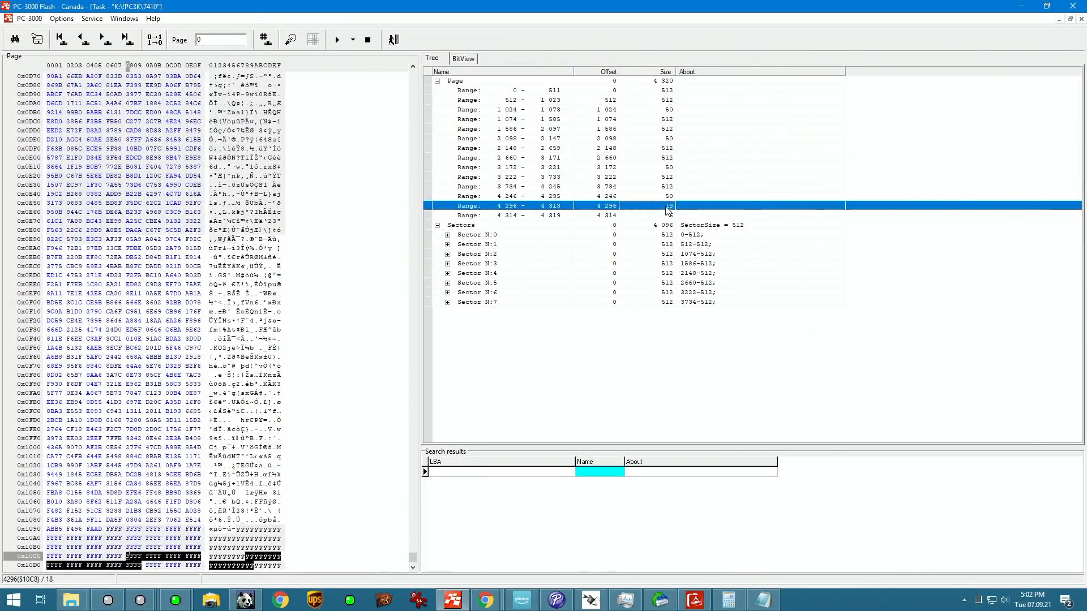
{"action": "right_click", "coordinate": [667, 210]}
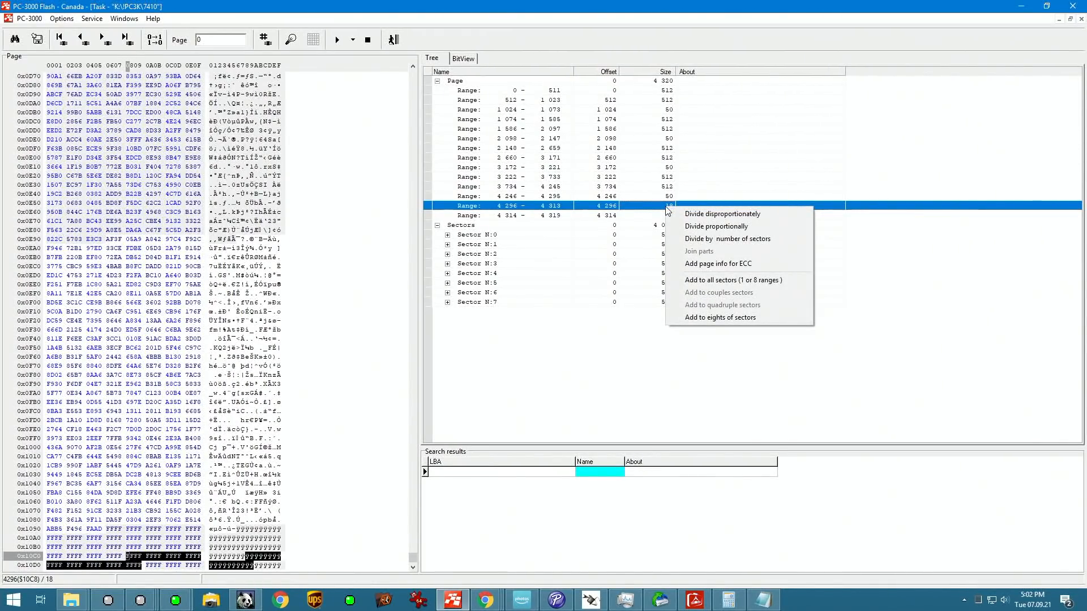
{"action": "left_click", "coordinate": [698, 217]}
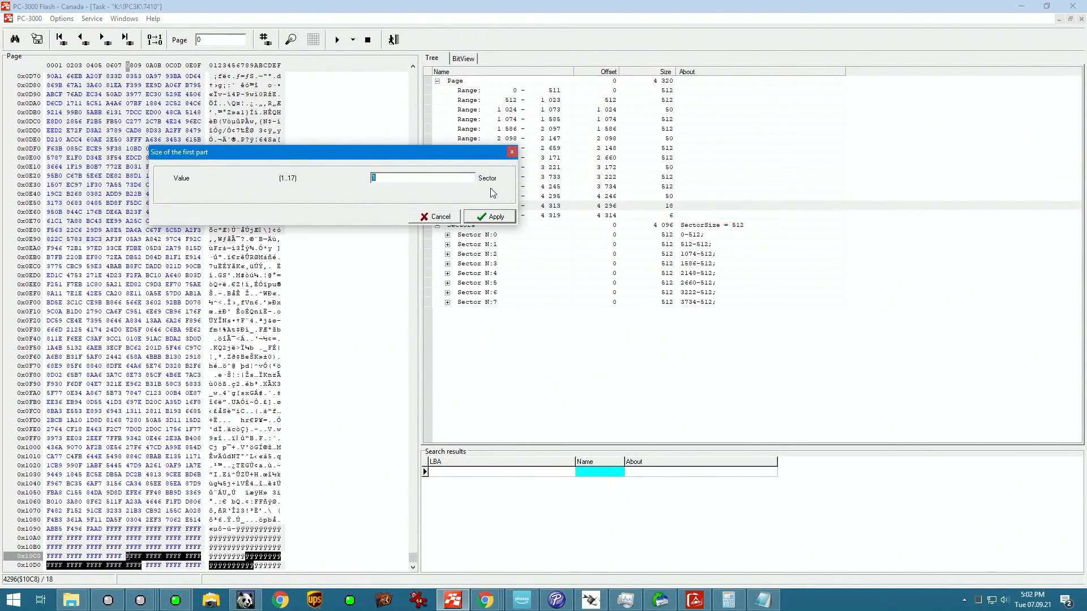
{"action": "type", "text": "8"}
{"action": "key", "text": "Return"}
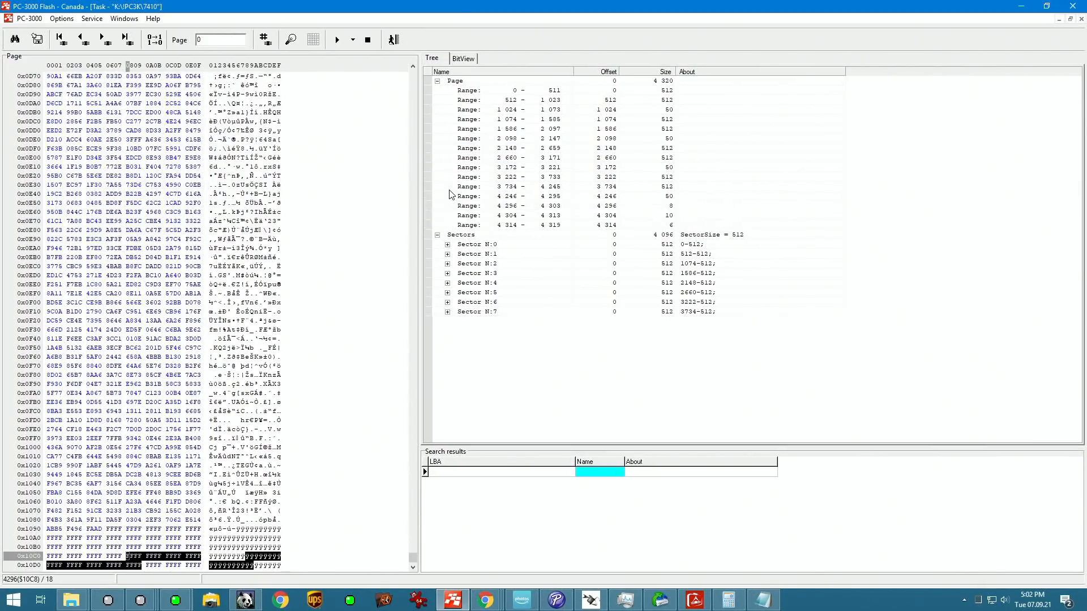
Step: Add the 8-byte service range at offset 4296 to all sectors
{"action": "left_click", "coordinate": [665, 207]}
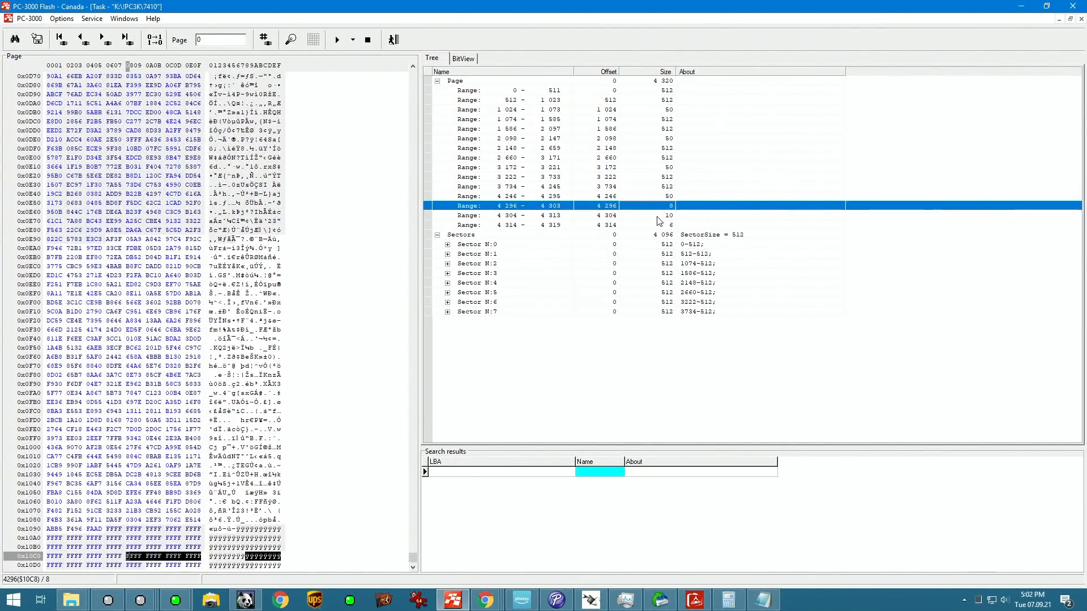
{"action": "right_click", "coordinate": [652, 214]}
{"action": "left_click", "coordinate": [696, 283]}
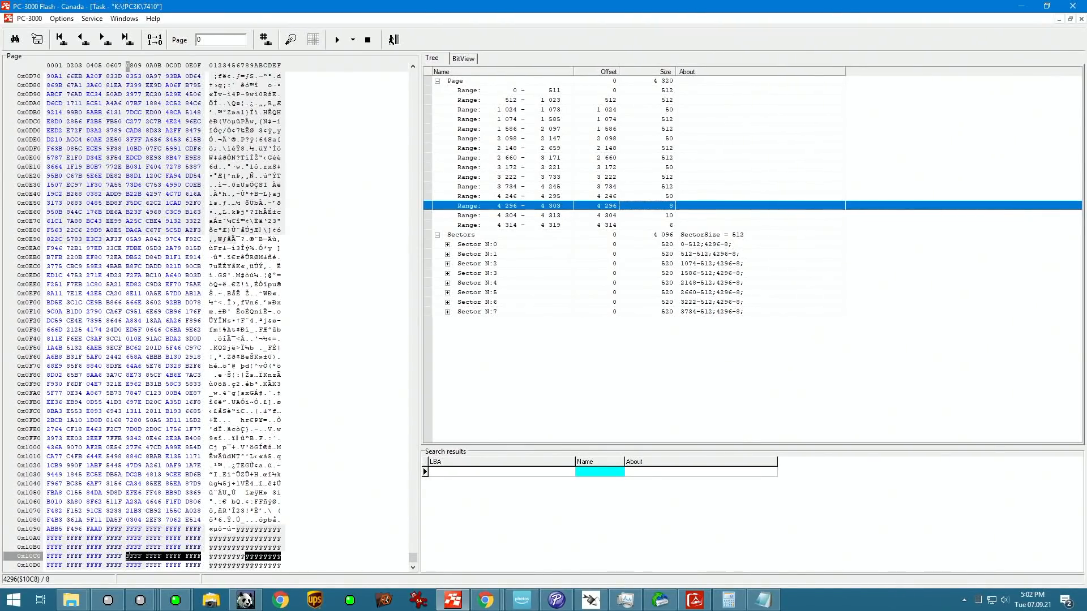
Step: Apply the page layout to the graph as a page transformation and exit the page designer
{"action": "left_click", "coordinate": [352, 40]}
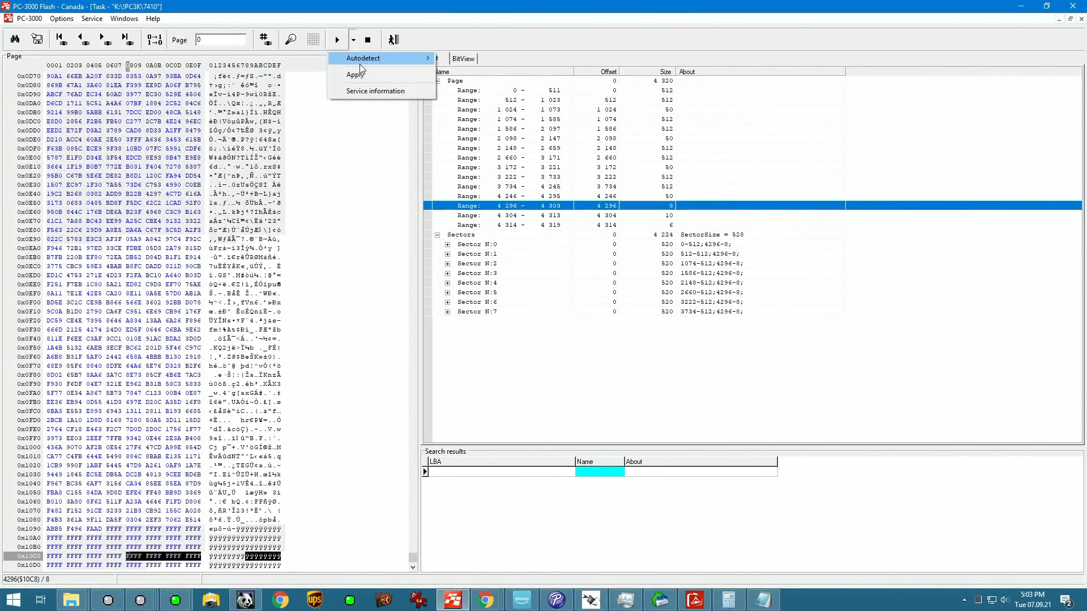
{"action": "left_click", "coordinate": [356, 78]}
{"action": "left_click", "coordinate": [627, 337]}
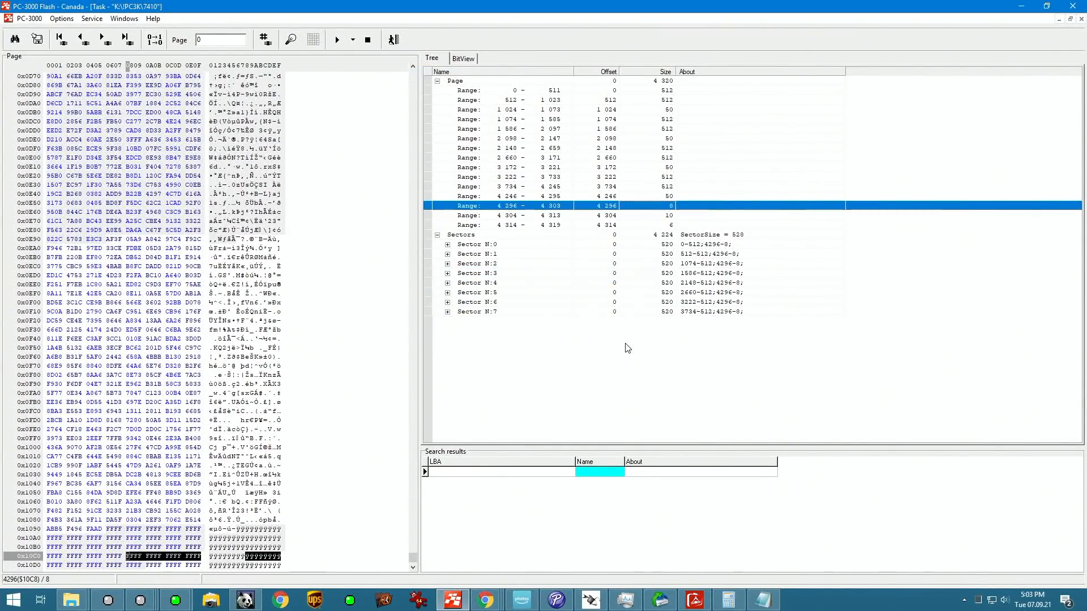
{"action": "left_click", "coordinate": [393, 40]}
Step: Open the 0001 transformation graph from the results of preparation and select item 0 of its Page transformation row
{"action": "double_click", "coordinate": [425, 76]}
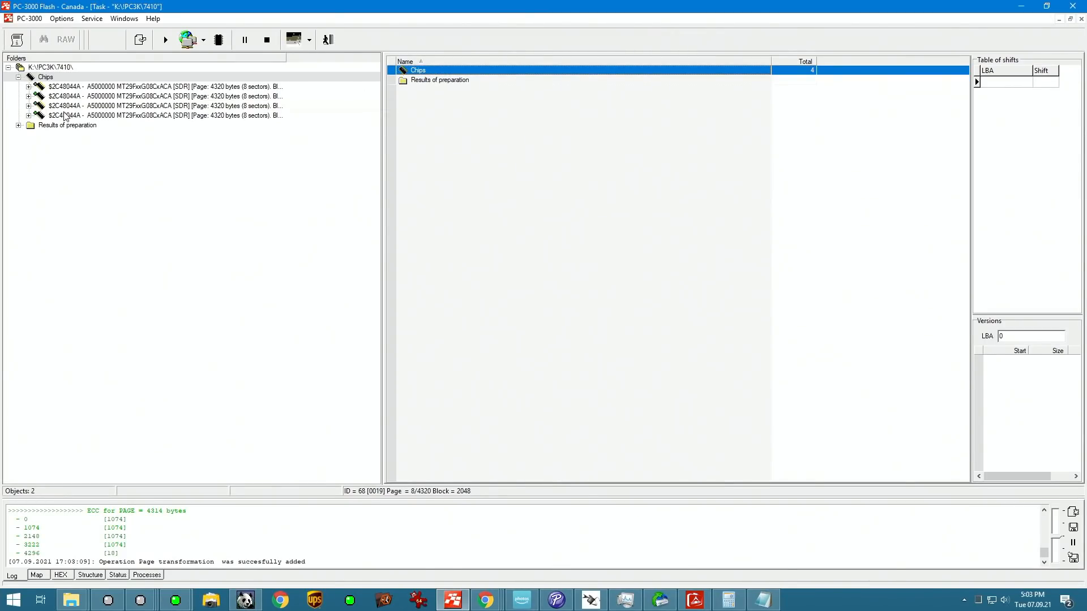
{"action": "double_click", "coordinate": [64, 126]}
{"action": "double_click", "coordinate": [447, 70]}
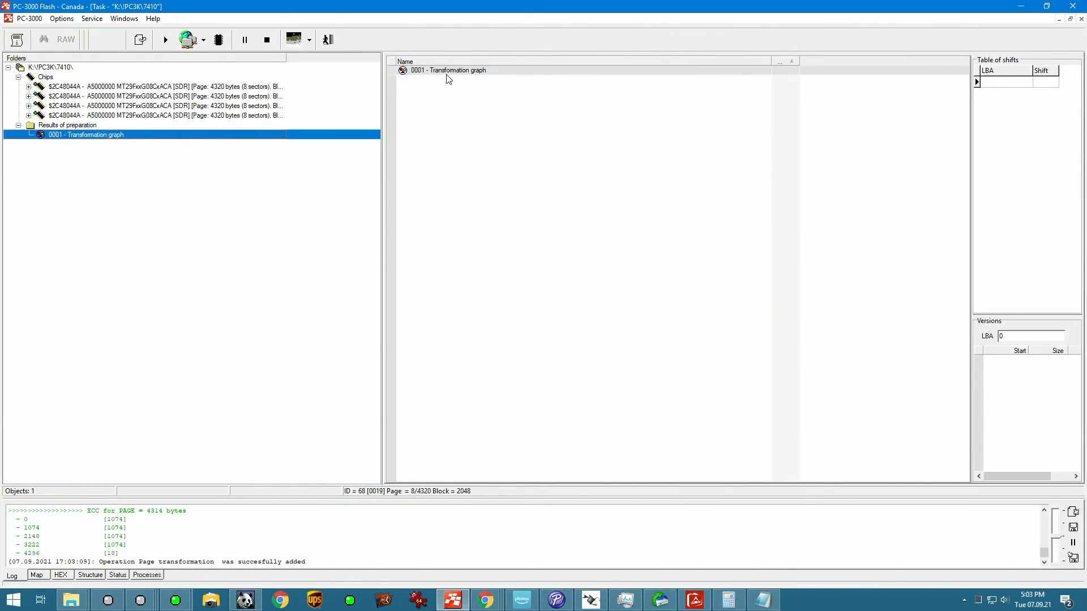
{"action": "left_click", "coordinate": [424, 95]}
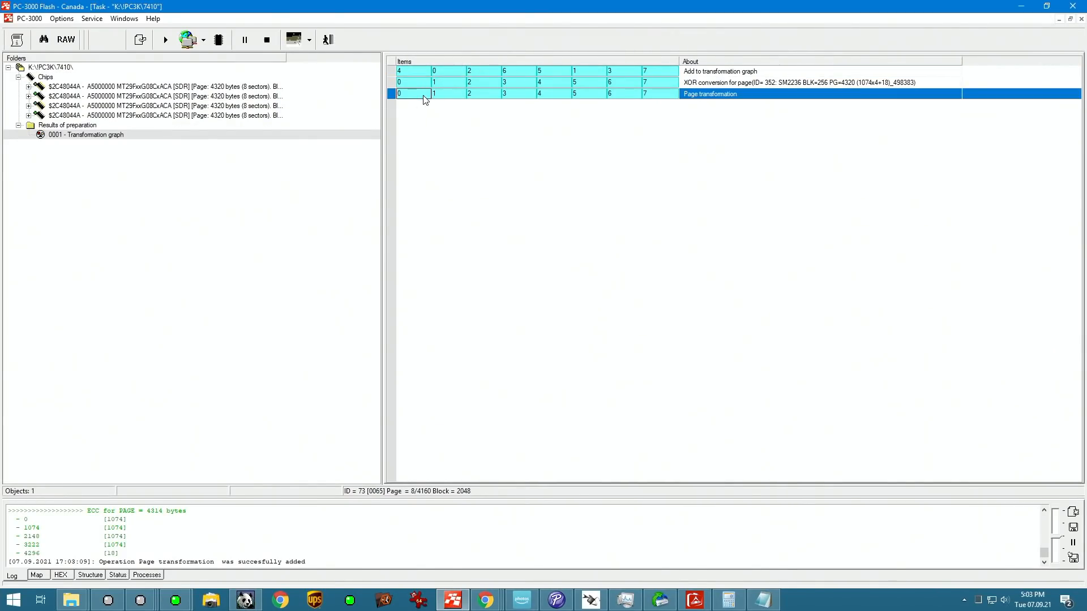
Step: Open the page designer for the Page transformation row, examine the data as a bit image, and return to the graph
{"action": "right_click", "coordinate": [723, 97]}
{"action": "left_click", "coordinate": [780, 197]}
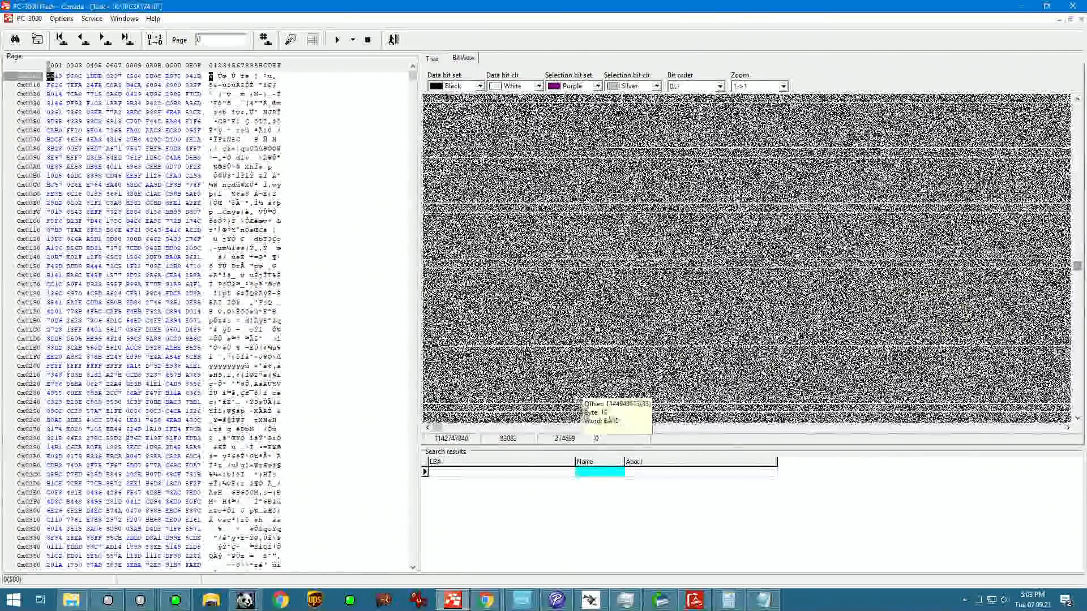
{"action": "left_click_drag", "start_coordinate": [437, 428], "coordinate": [1064, 429]}
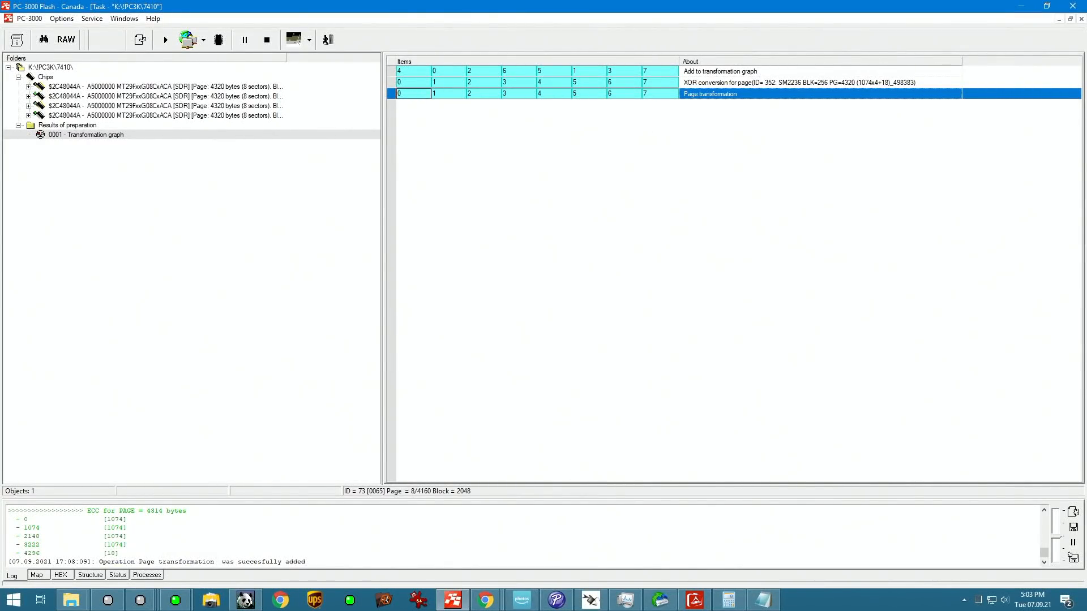
{"action": "key", "text": "alt+Tab"}
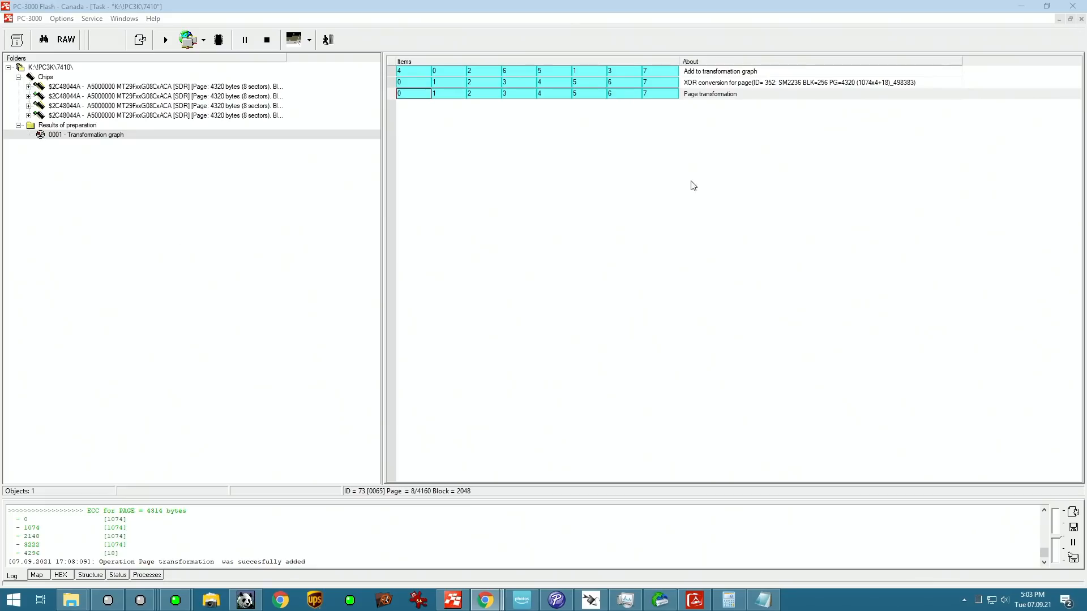
Step: Add the 026 - Join by QWord for N sources operation to the Page transformation row
{"action": "right_click", "coordinate": [869, 96]}
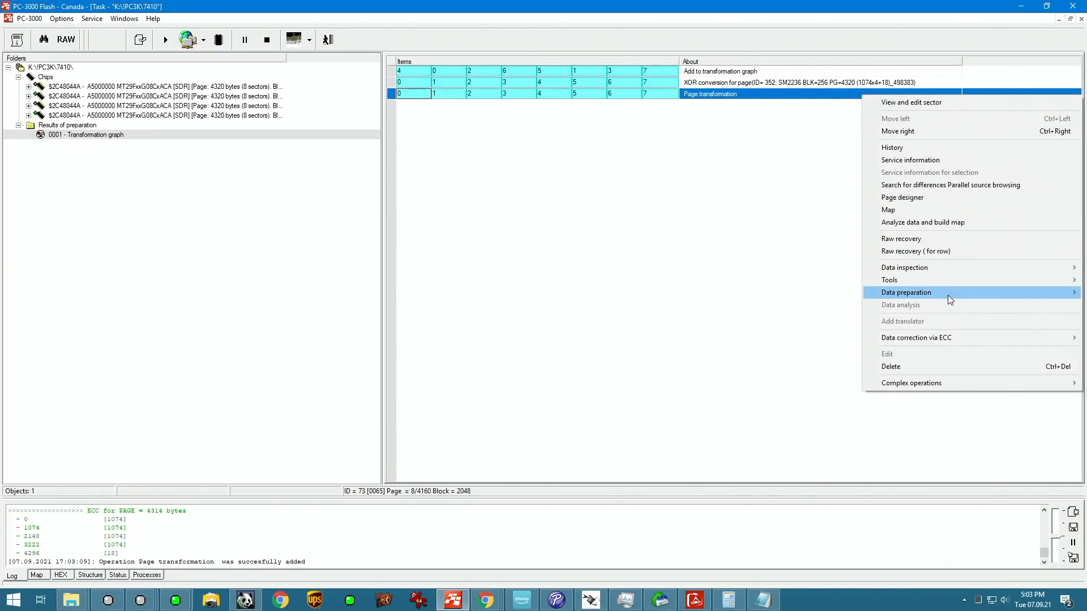
{"action": "mouse_move", "coordinate": [946, 297]}
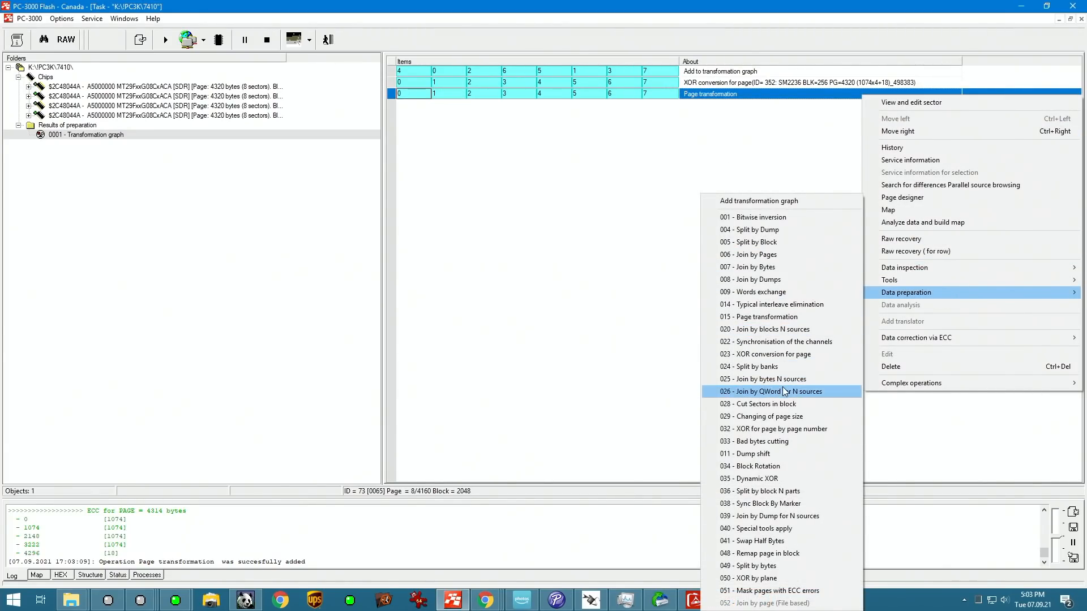
{"action": "left_click", "coordinate": [767, 396]}
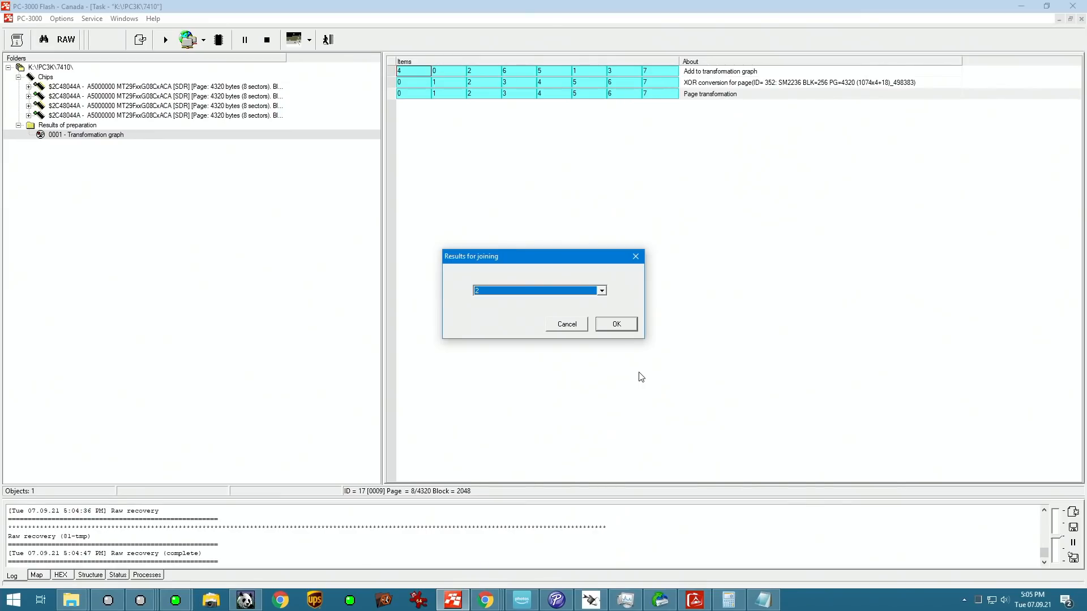
{"action": "key", "text": "Return"}
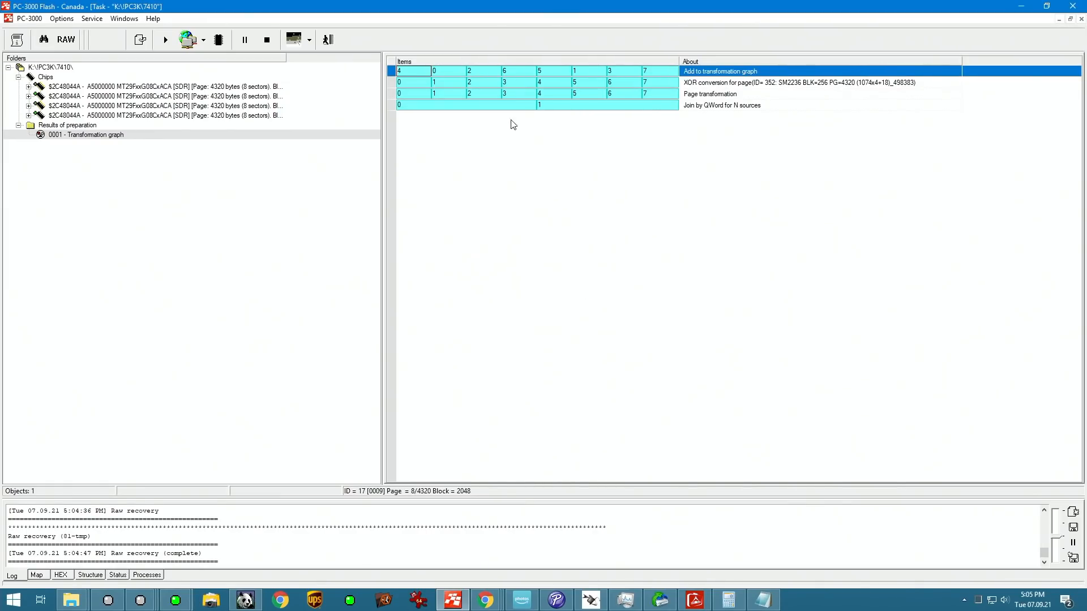
Step: Examine the service information of item 0 in the QWord join row with a step of 4096, up to LBA 16384
{"action": "left_click", "coordinate": [496, 107]}
{"action": "right_click", "coordinate": [496, 108]}
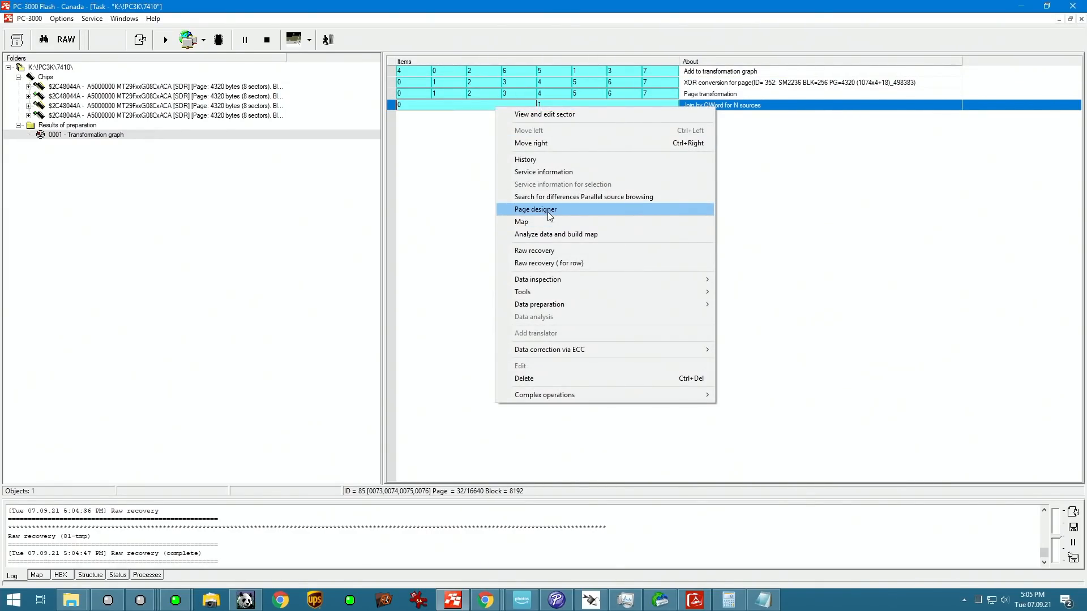
{"action": "left_click", "coordinate": [548, 210]}
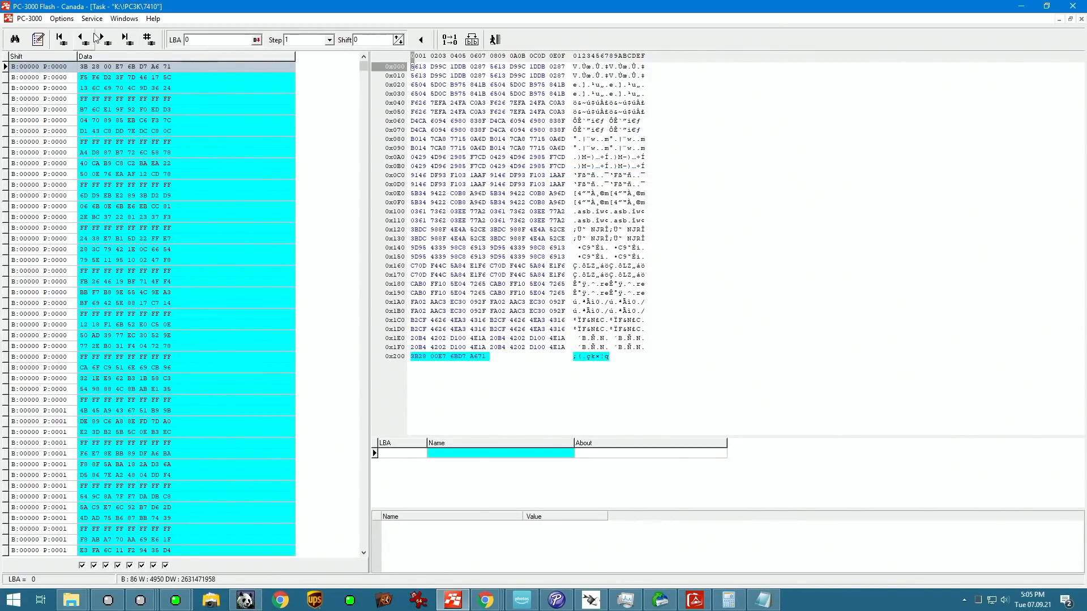
{"action": "left_click", "coordinate": [328, 40]}
{"action": "scroll", "coordinate": [309, 91], "scroll_direction": "down", "scroll_amount": 2}
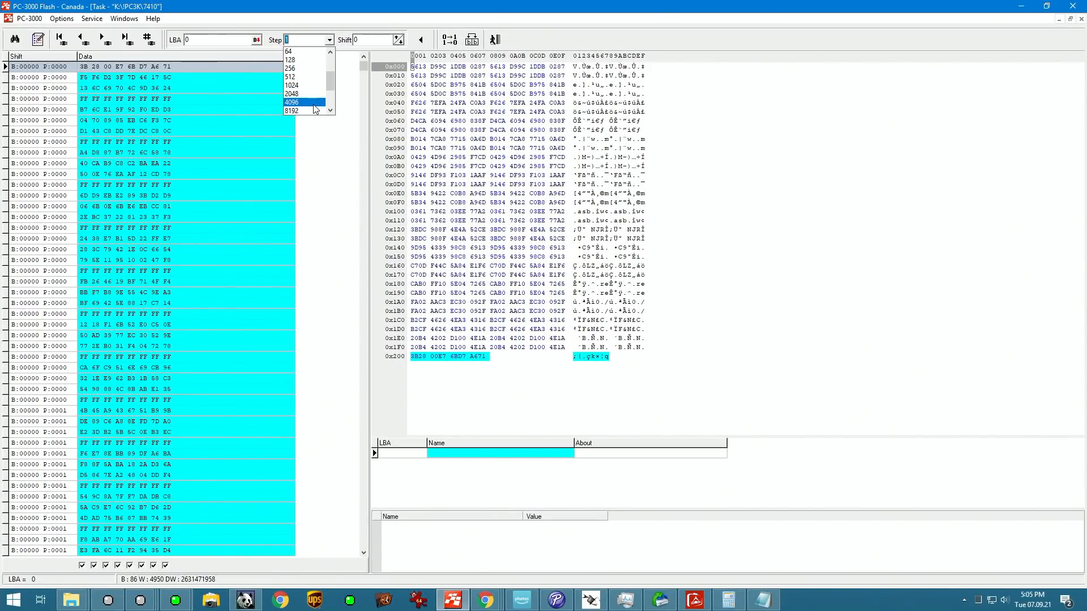
{"action": "left_click", "coordinate": [306, 102]}
{"action": "left_click", "coordinate": [34, 89]}
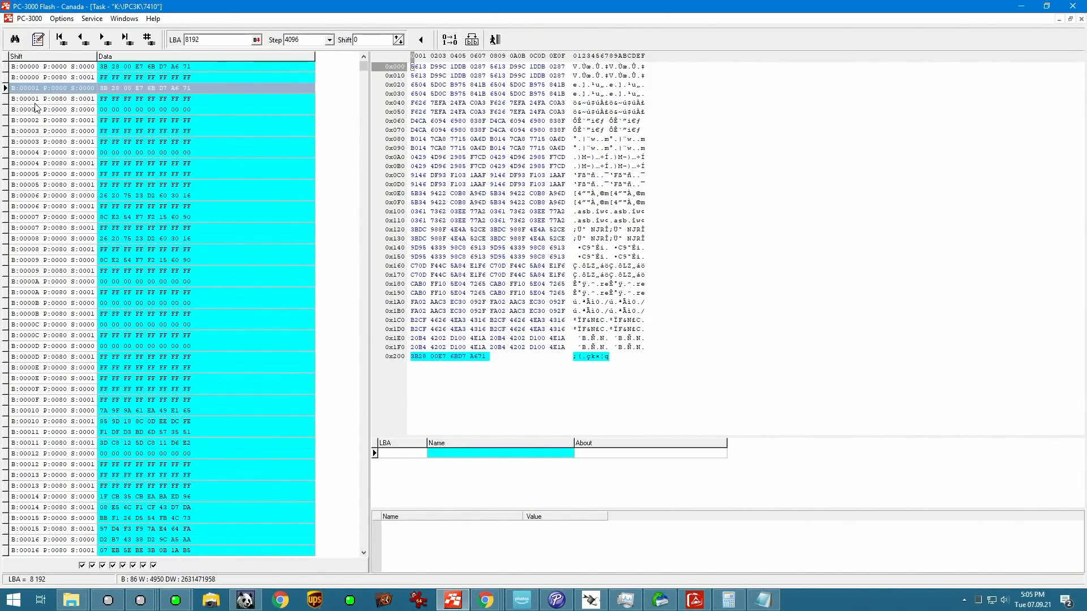
{"action": "key", "text": "Down"}
{"action": "key", "text": "Down"}
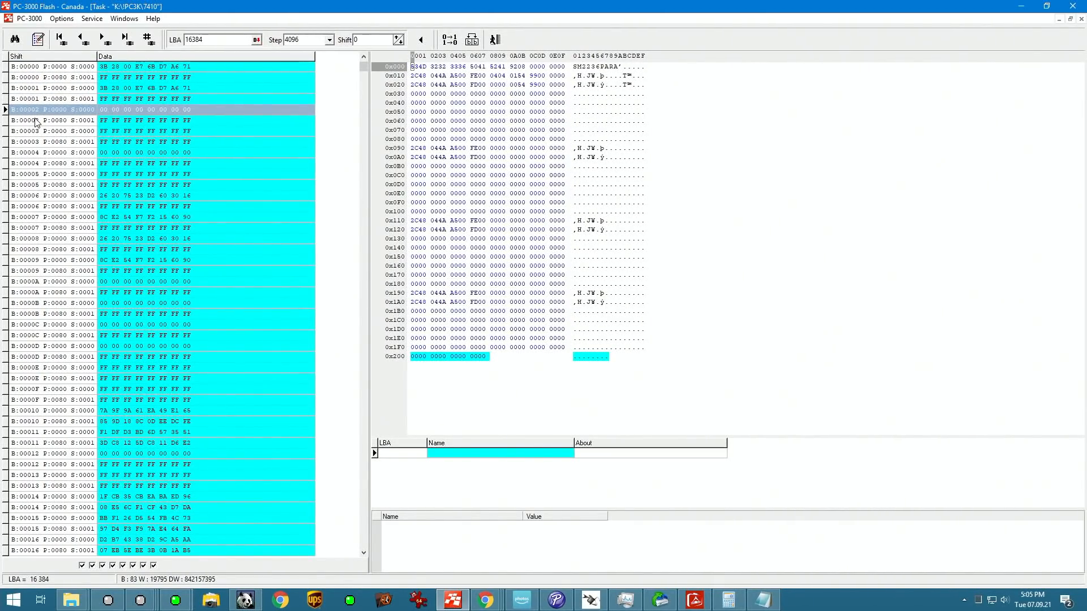
Step: Open the page designer for the Join by QWord row and divide the whole page proportionally into 8 parts
{"action": "right_click", "coordinate": [702, 102]}
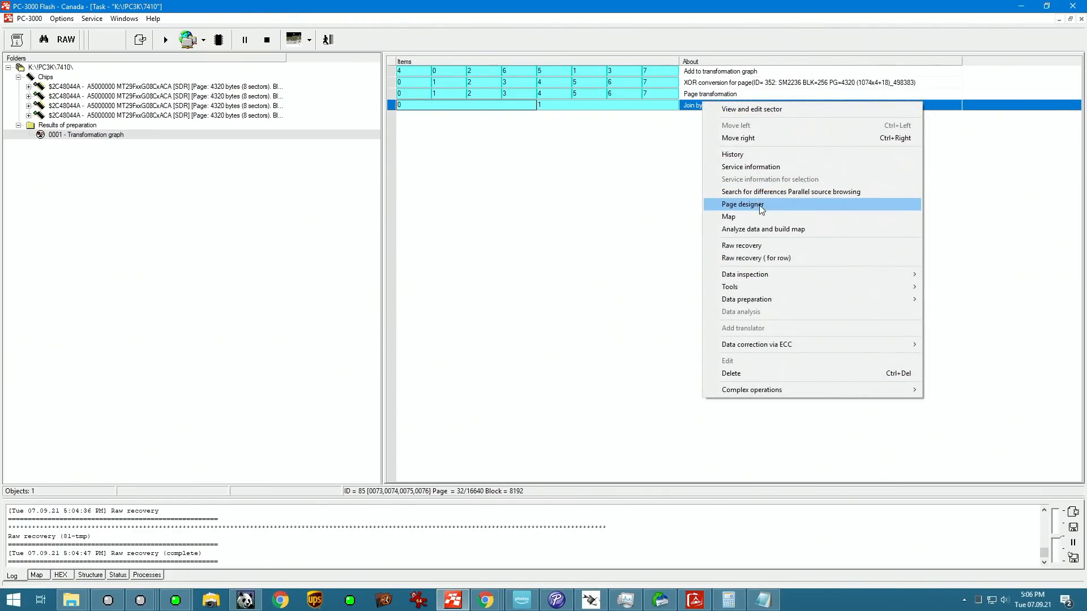
{"action": "left_click", "coordinate": [742, 204]}
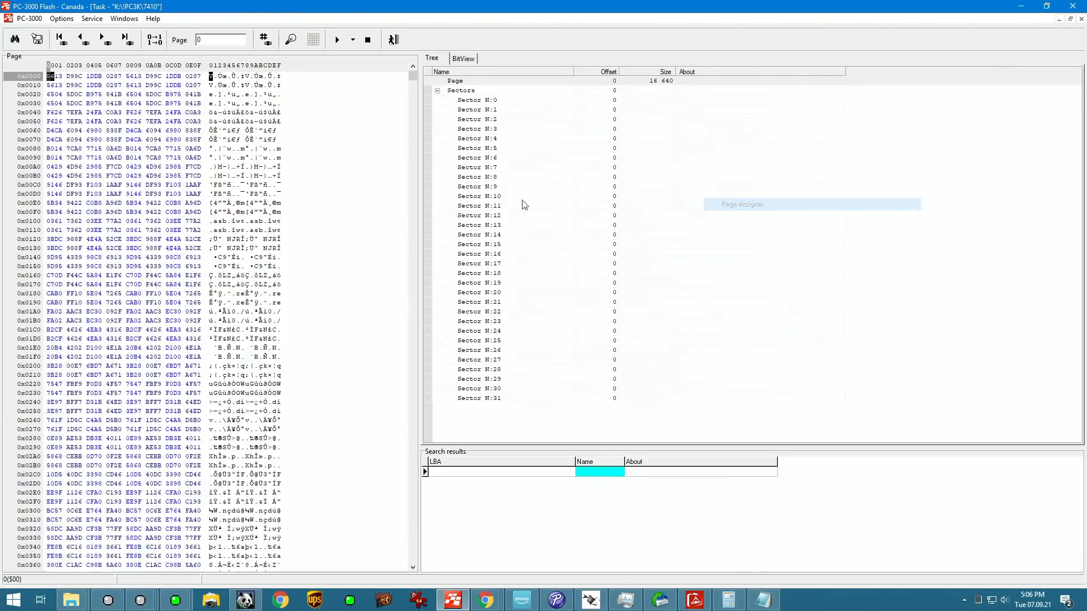
{"action": "right_click", "coordinate": [655, 82]}
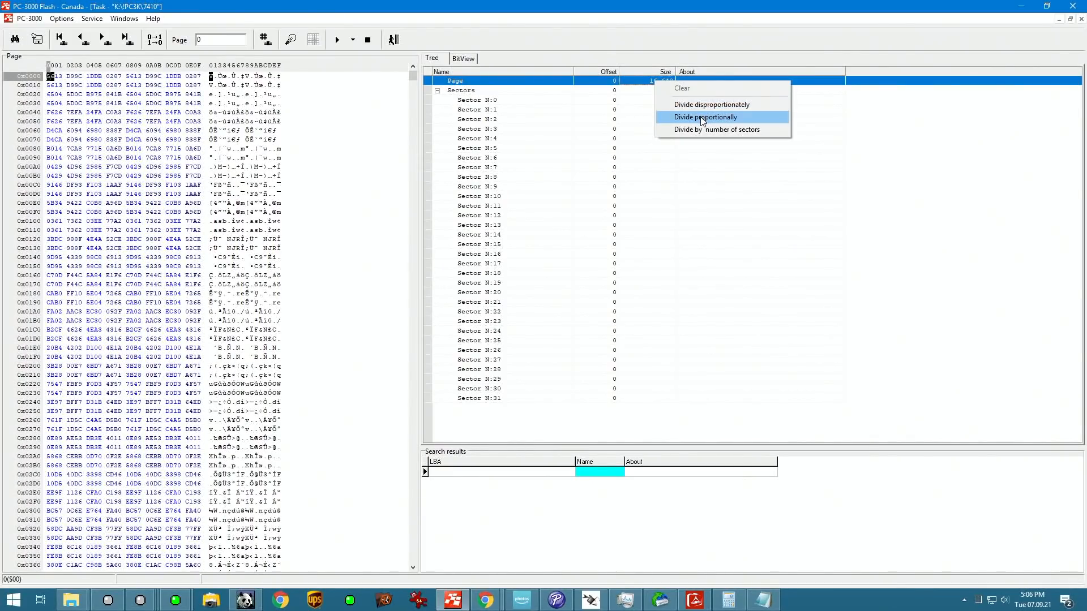
{"action": "left_click", "coordinate": [702, 117]}
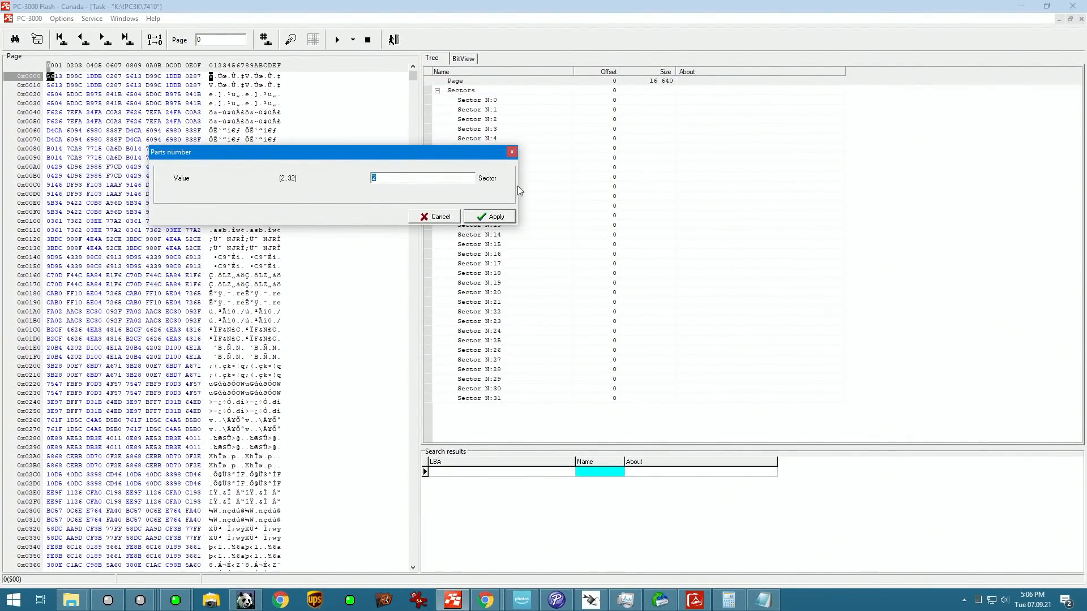
{"action": "type", "text": "8"}
{"action": "key", "text": "Return"}
Step: Divide all eight page ranges disproportionately, with a first part size of 2048
{"action": "right_click", "coordinate": [600, 107]}
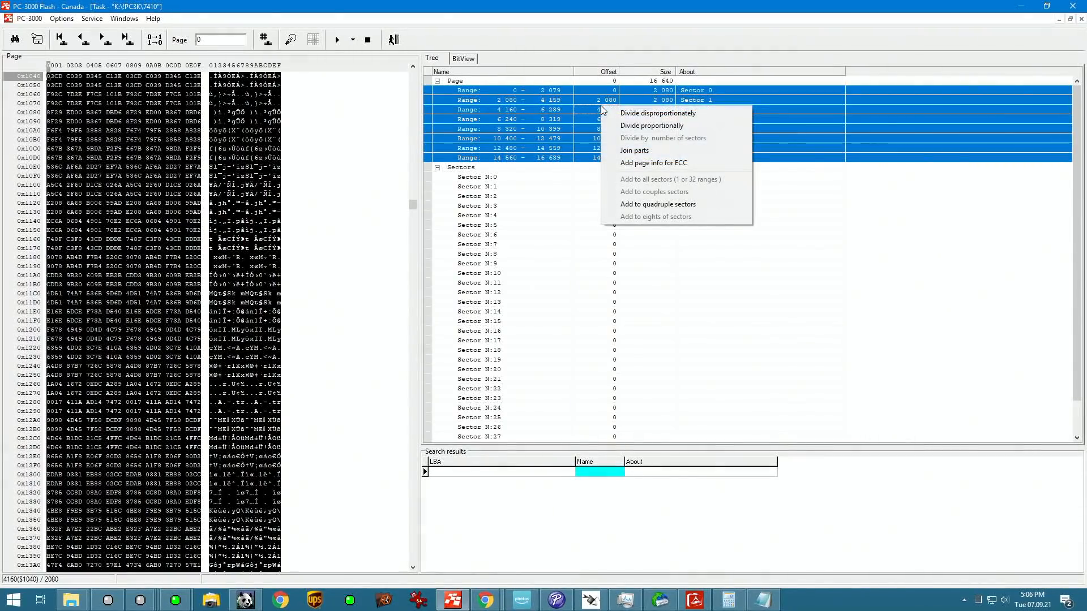
{"action": "left_click", "coordinate": [620, 114]}
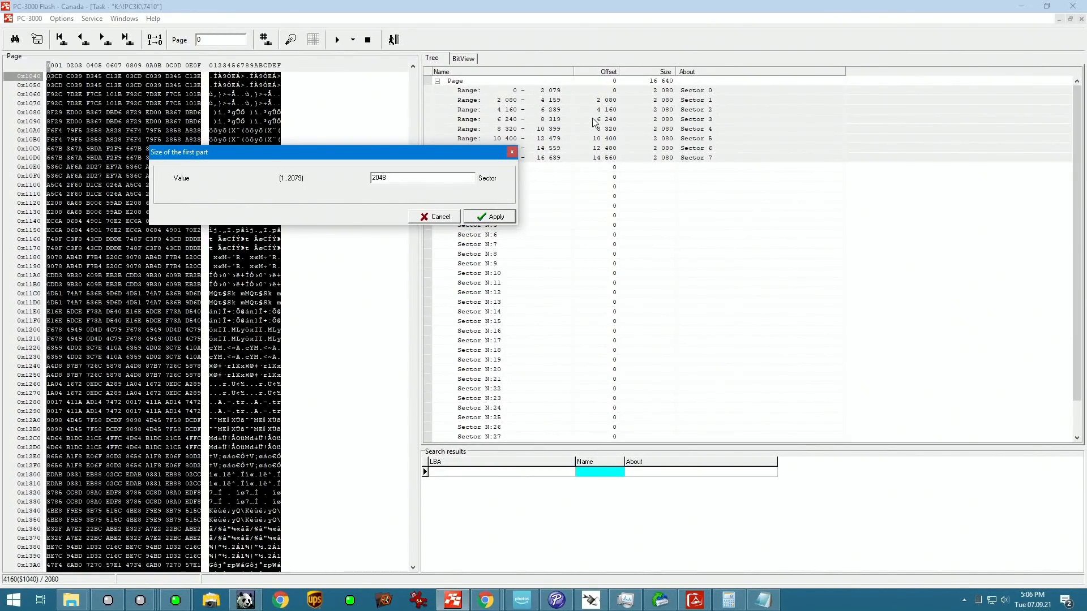
{"action": "type", "text": "2048"}
{"action": "key", "text": "Return"}
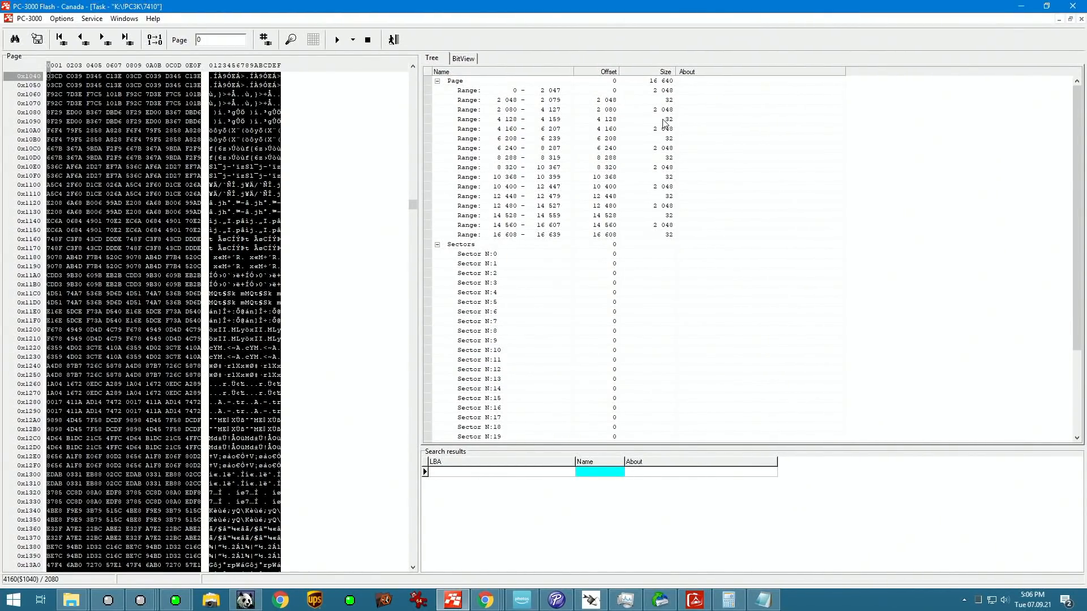
Step: Divide all the 2048-byte ranges proportionally into 4 parts
{"action": "left_click", "coordinate": [669, 100]}
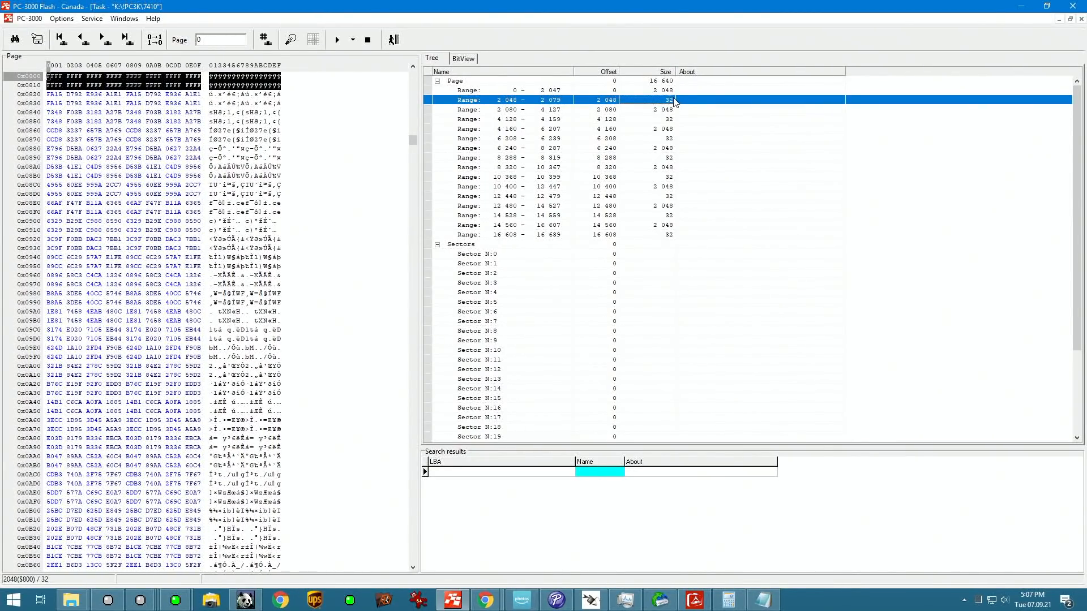
{"action": "key", "text": "alt+Tab"}
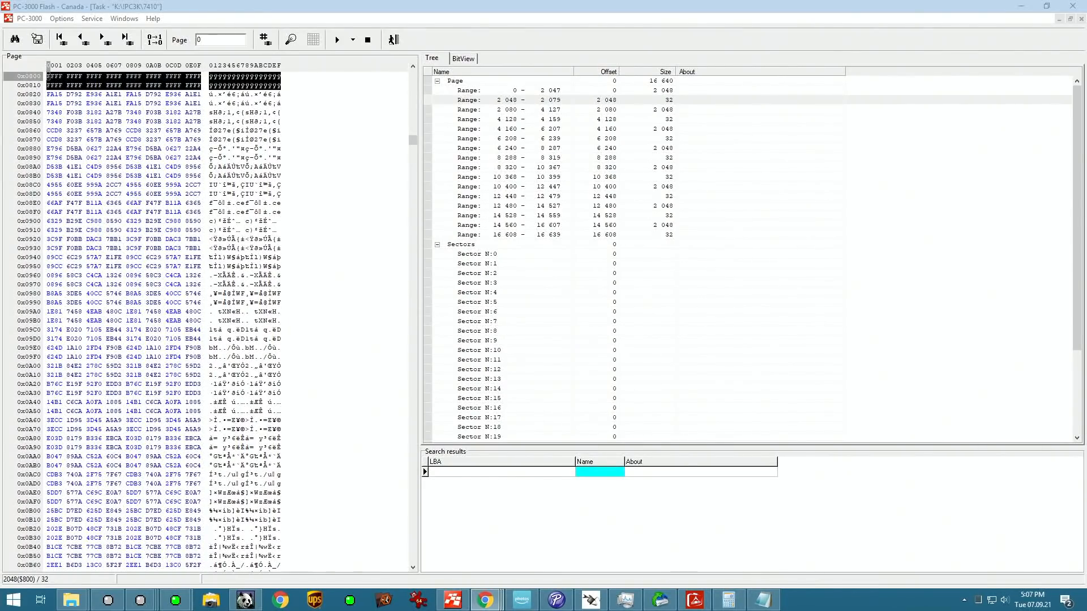
{"action": "left_click", "coordinate": [670, 91]}
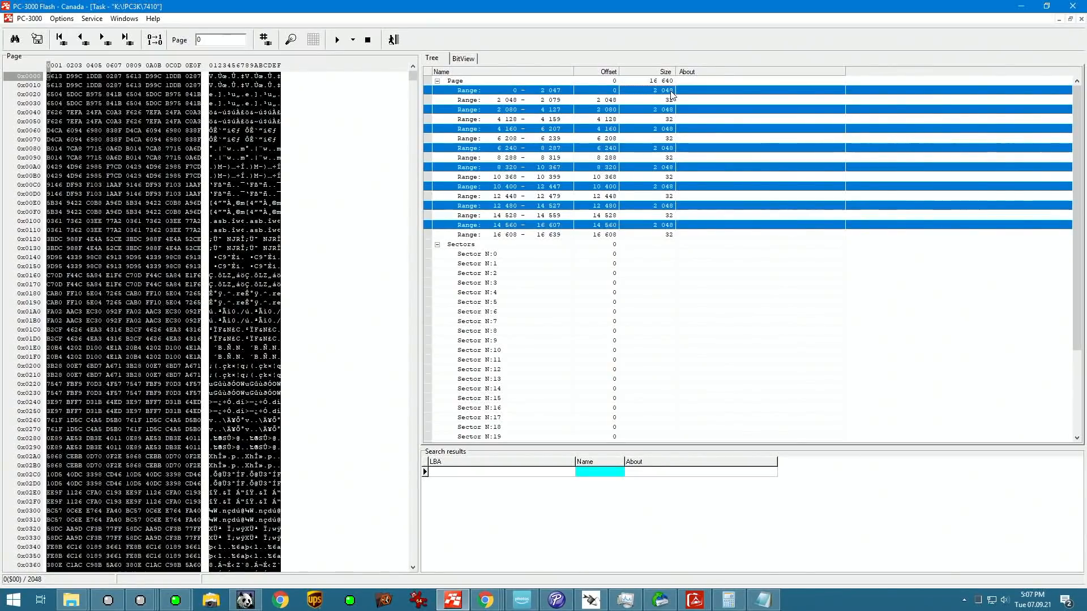
{"action": "right_click", "coordinate": [673, 92]}
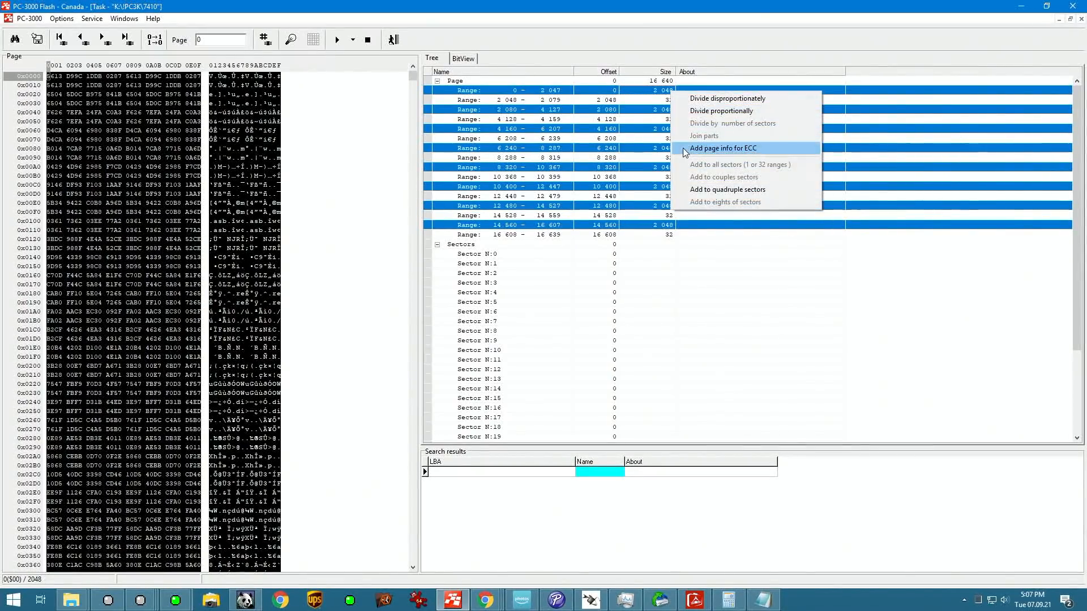
{"action": "left_click", "coordinate": [706, 112]}
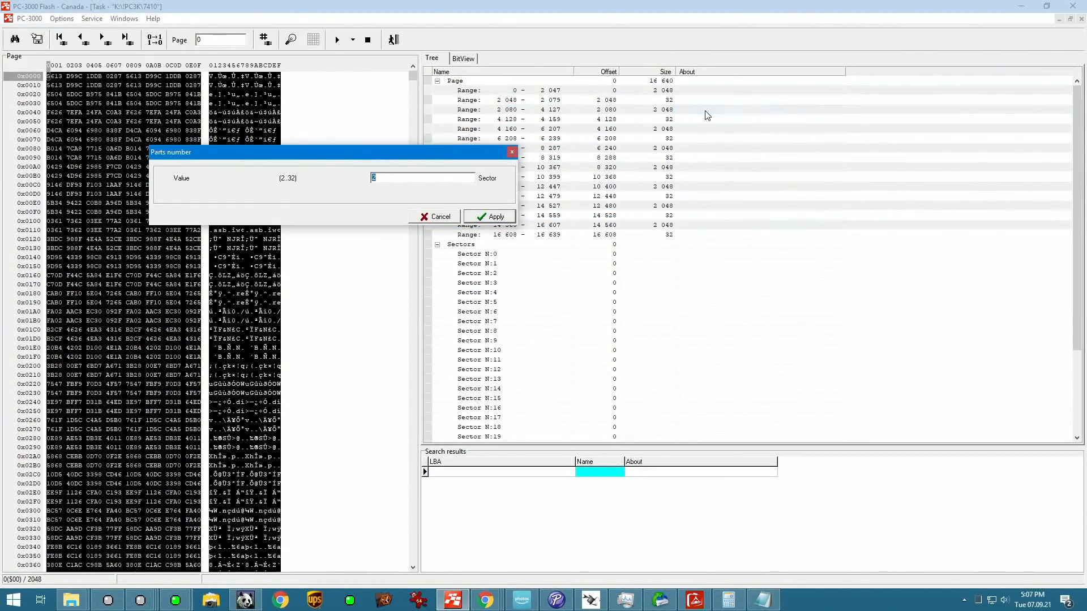
{"action": "type", "text": "4"}
{"action": "left_click", "coordinate": [504, 218]}
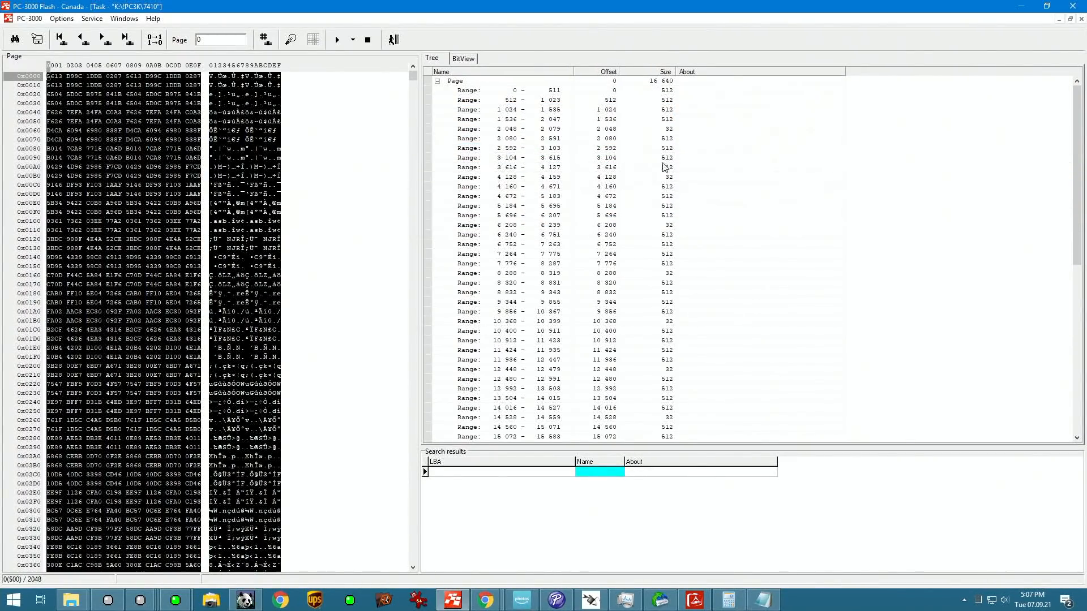
Step: Divide all the 32-byte ranges disproportionately, with a first part size of 8
{"action": "left_click", "coordinate": [673, 128]}
{"action": "right_click", "coordinate": [670, 132]}
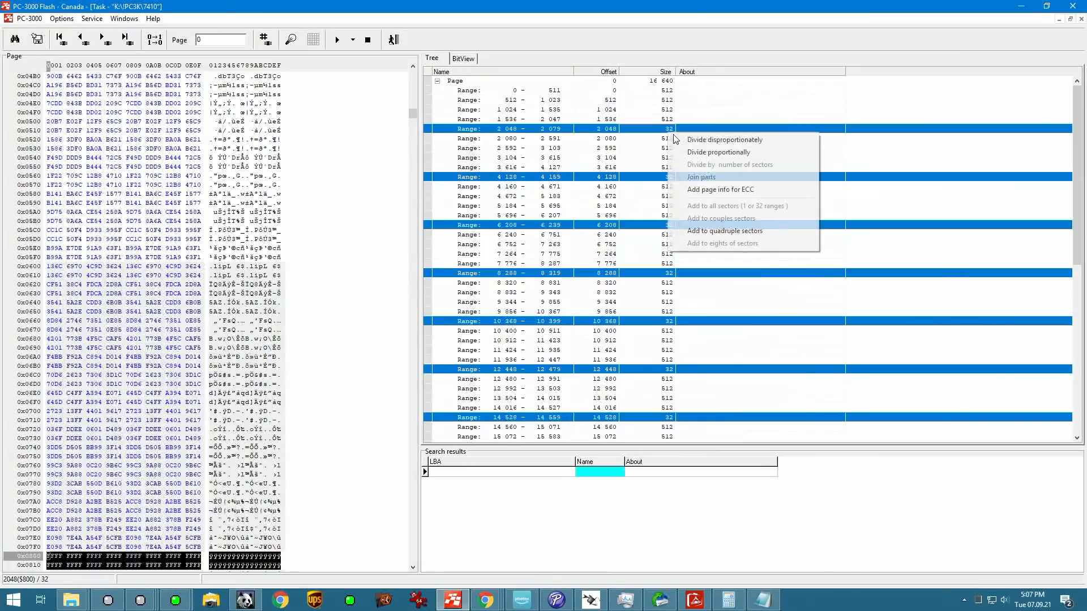
{"action": "left_click", "coordinate": [722, 141]}
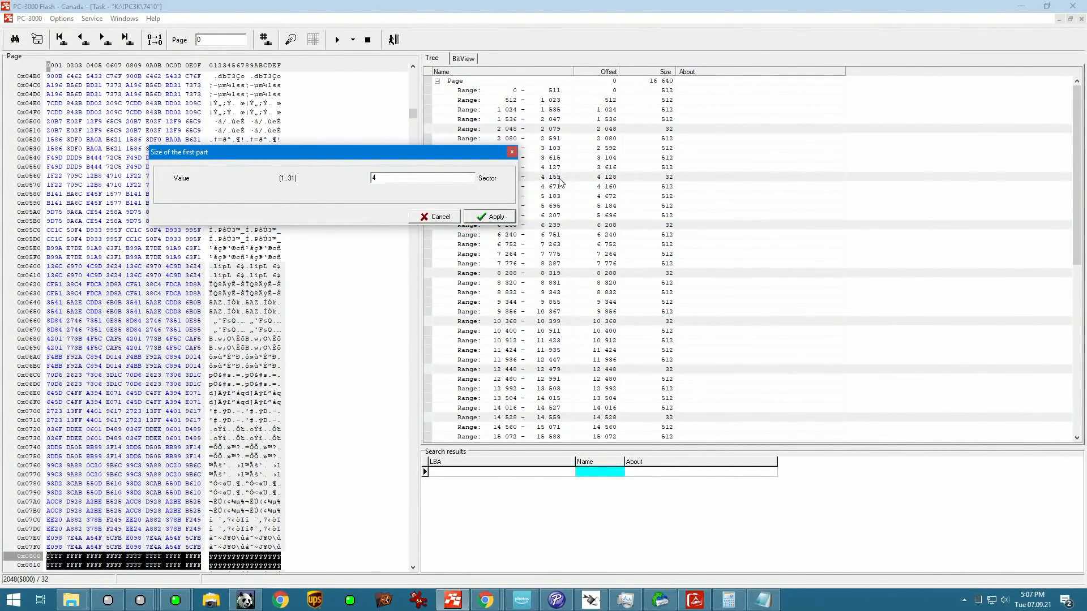
{"action": "key", "text": "Return"}
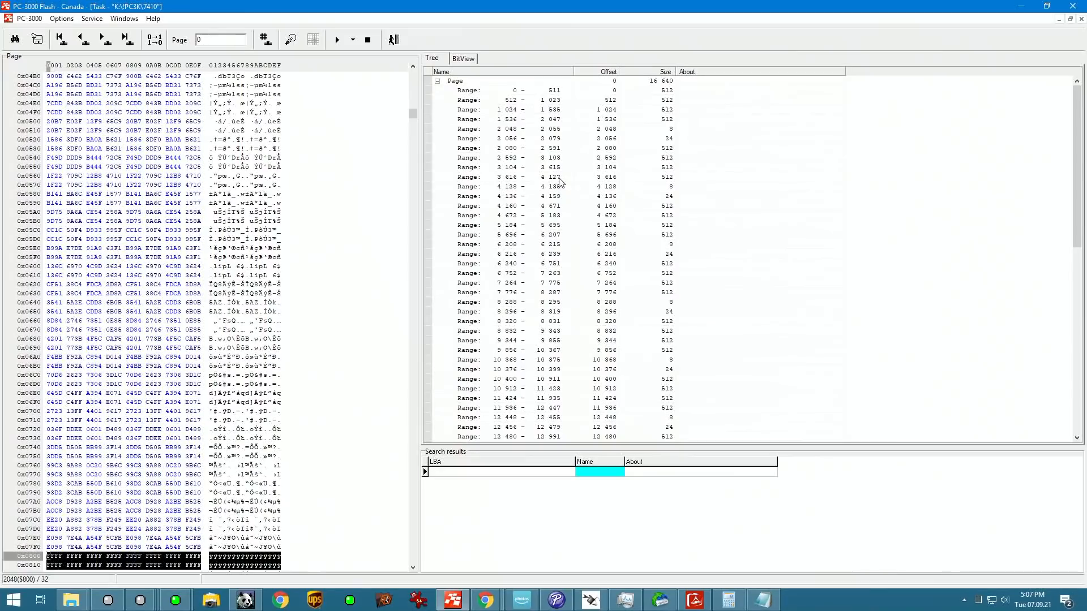
Step: Add all the 512-byte ranges and the single 8-byte range at offset 2048 to all sectors
{"action": "left_click", "coordinate": [604, 93]}
{"action": "right_click", "coordinate": [604, 93]}
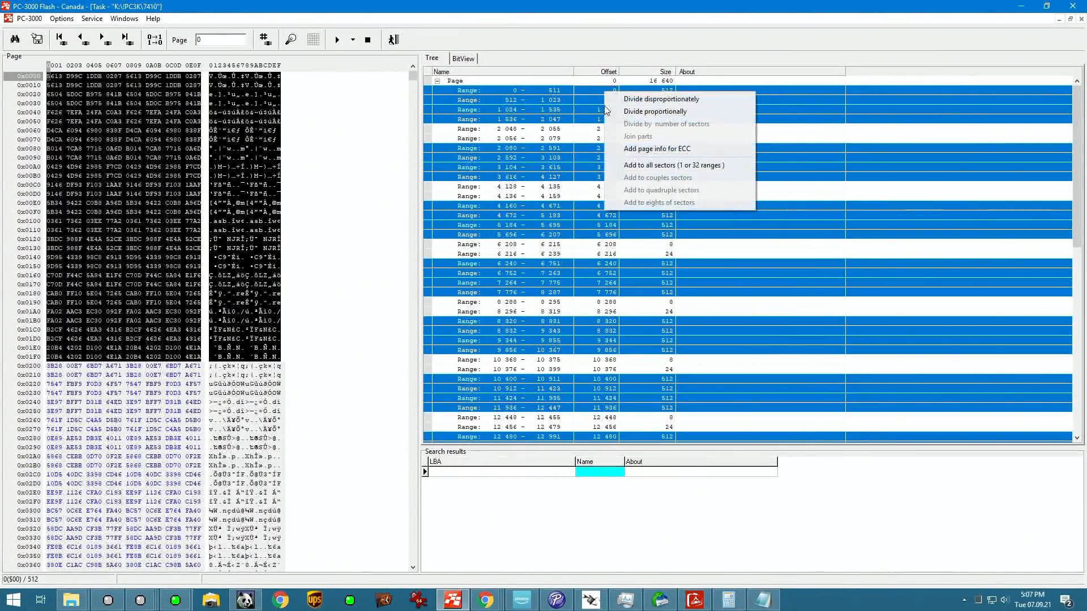
{"action": "left_click", "coordinate": [676, 166]}
{"action": "left_click", "coordinate": [670, 128]}
{"action": "right_click", "coordinate": [671, 128]}
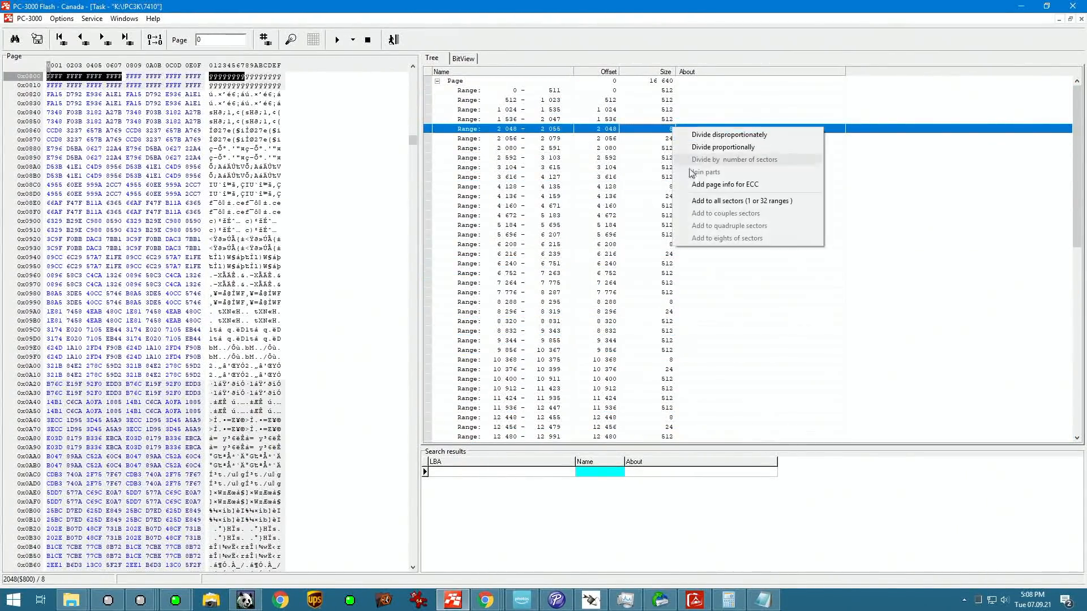
{"action": "left_click", "coordinate": [702, 202]}
Step: Check the sector composition and apply the layout as a Page transformation operation
{"action": "scroll", "coordinate": [747, 331], "scroll_direction": "down", "scroll_amount": 10}
{"action": "scroll", "coordinate": [744, 335], "scroll_direction": "down", "scroll_amount": 4}
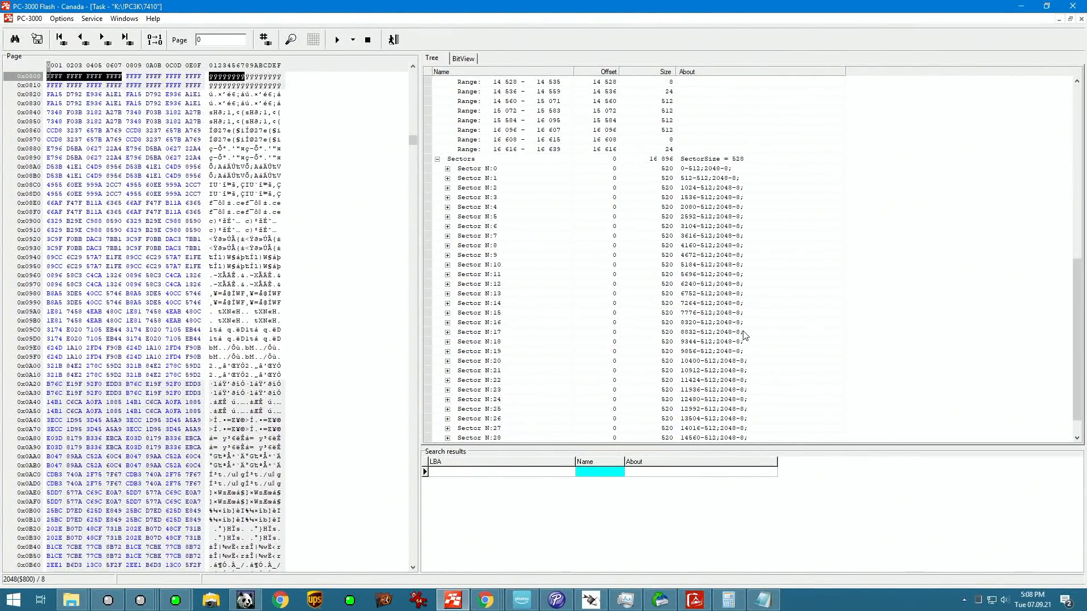
{"action": "scroll", "coordinate": [721, 233], "scroll_direction": "down", "scroll_amount": 1}
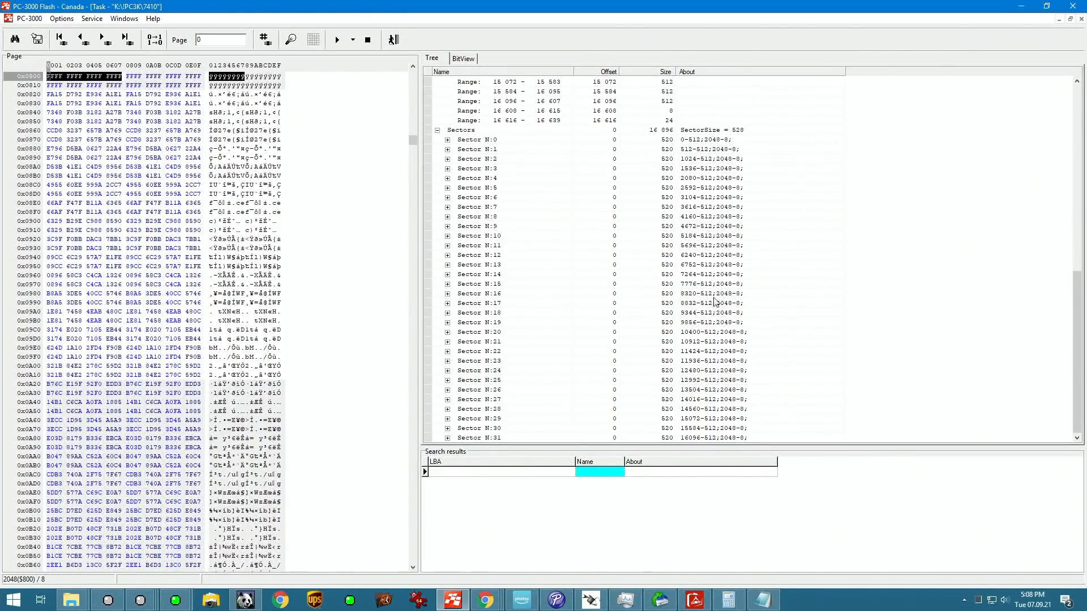
{"action": "scroll", "coordinate": [713, 299], "scroll_direction": "up", "scroll_amount": 10}
{"action": "scroll", "coordinate": [711, 294], "scroll_direction": "down", "scroll_amount": 8}
{"action": "left_click", "coordinate": [353, 39]}
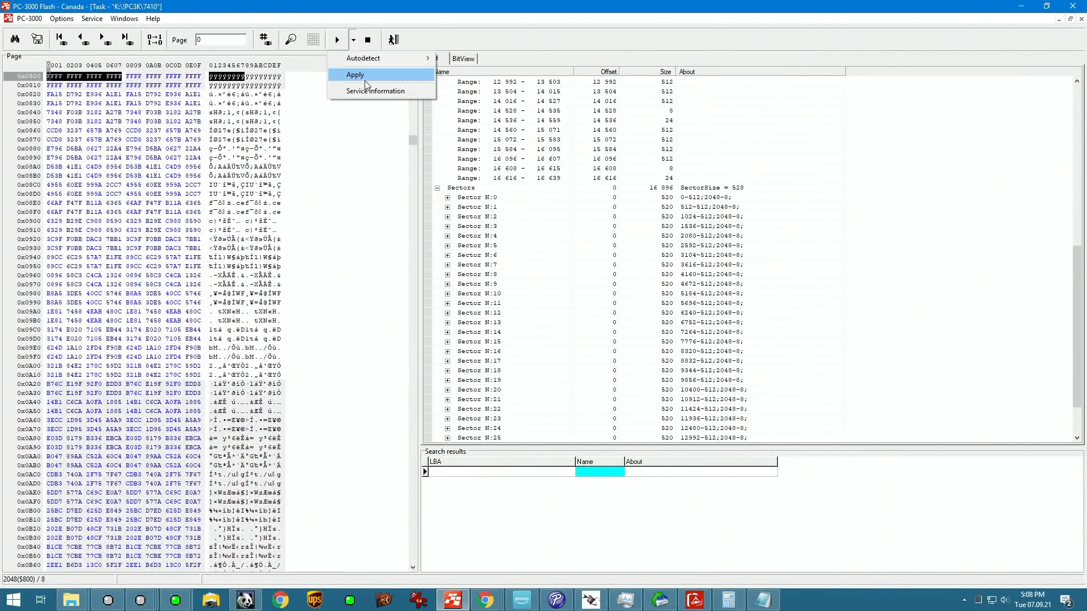
{"action": "left_click", "coordinate": [376, 73]}
{"action": "key", "text": "Return"}
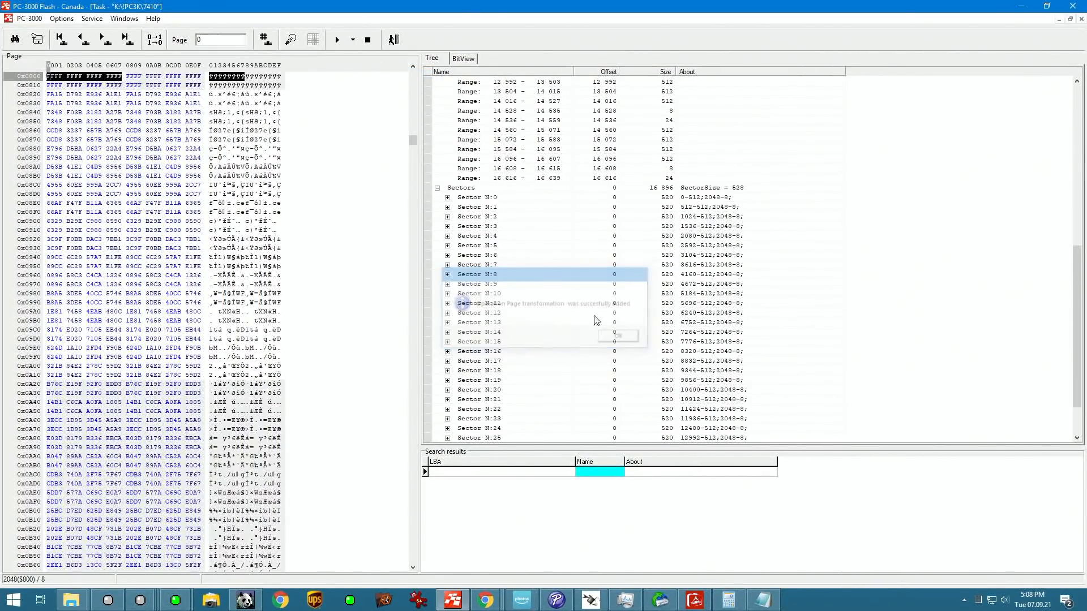
Step: Leave the page designer and reopen the 0001 transformation graph from the results of preparation
{"action": "left_click", "coordinate": [393, 39]}
{"action": "double_click", "coordinate": [440, 81]}
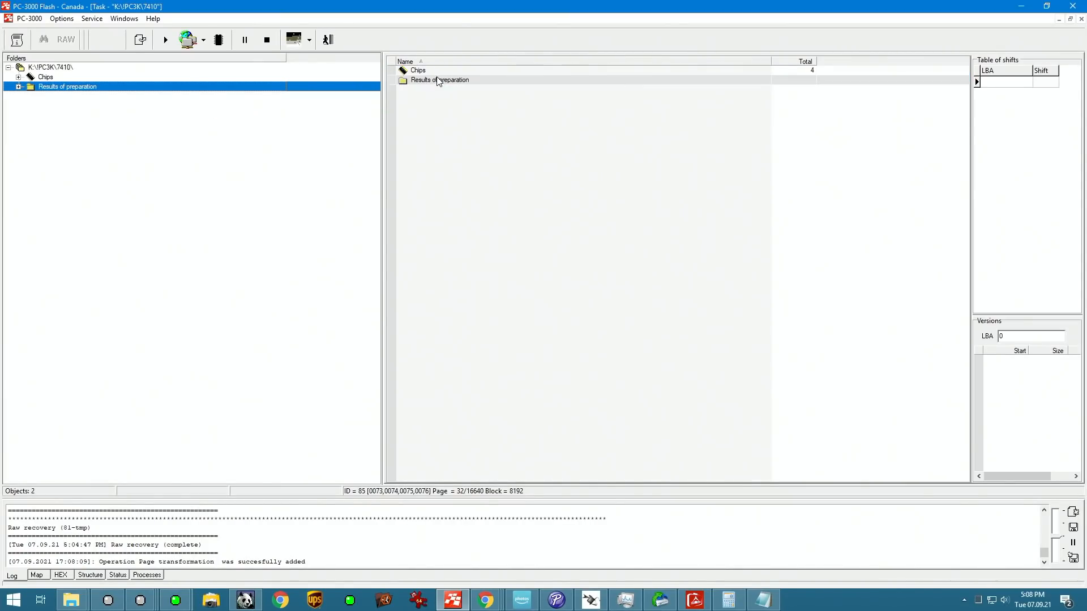
{"action": "left_click", "coordinate": [425, 73]}
{"action": "double_click", "coordinate": [430, 72]}
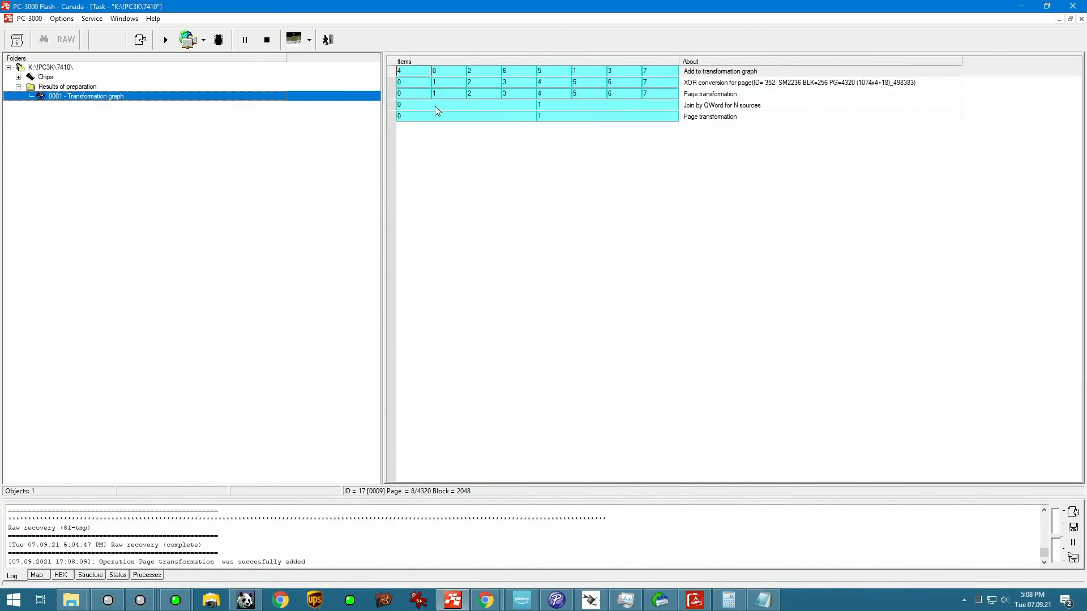
Step: Run a raw recovery on item 0 of the new Page transformation row, stop it, browse the found files and return to the graph
{"action": "left_click", "coordinate": [438, 116]}
{"action": "right_click", "coordinate": [438, 118]}
{"action": "left_click", "coordinate": [524, 264]}
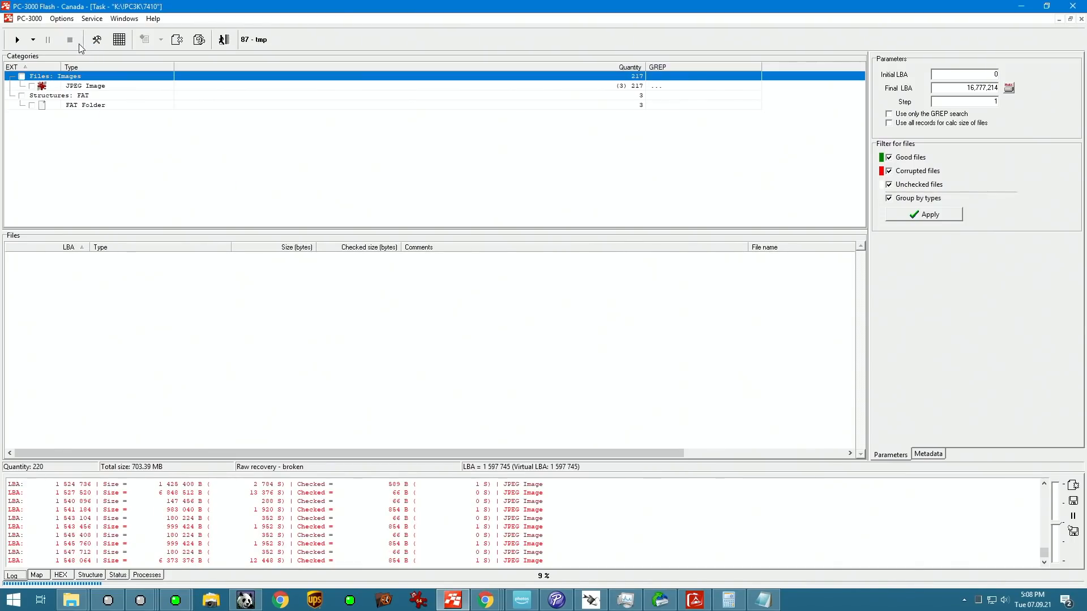
{"action": "left_click", "coordinate": [372, 390]}
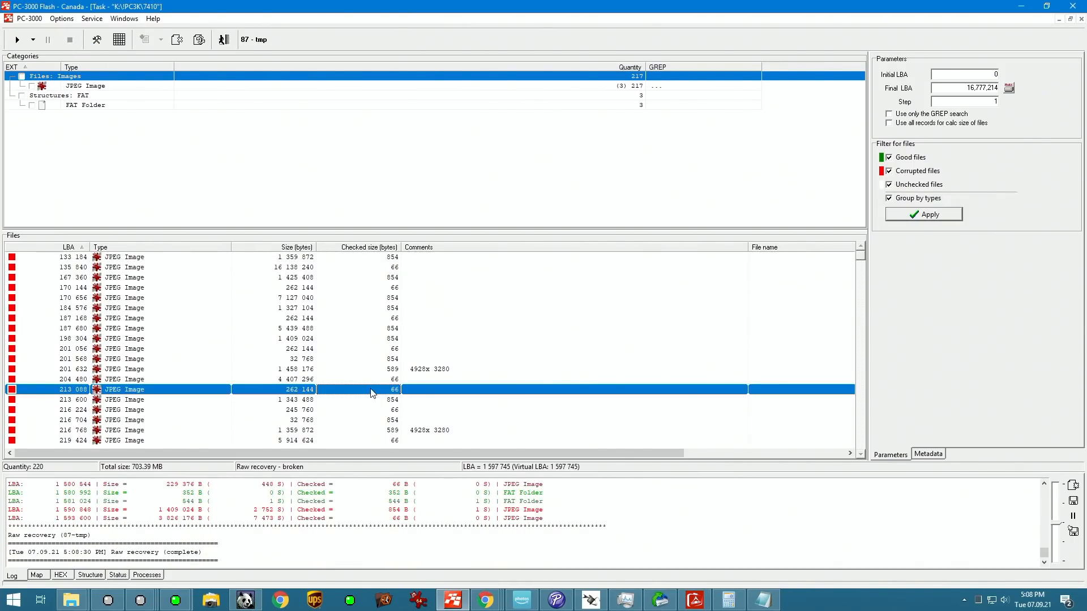
{"action": "key", "text": "Page_Down"}
{"action": "key", "text": "Page_Down"}
{"action": "left_click", "coordinate": [235, 42]}
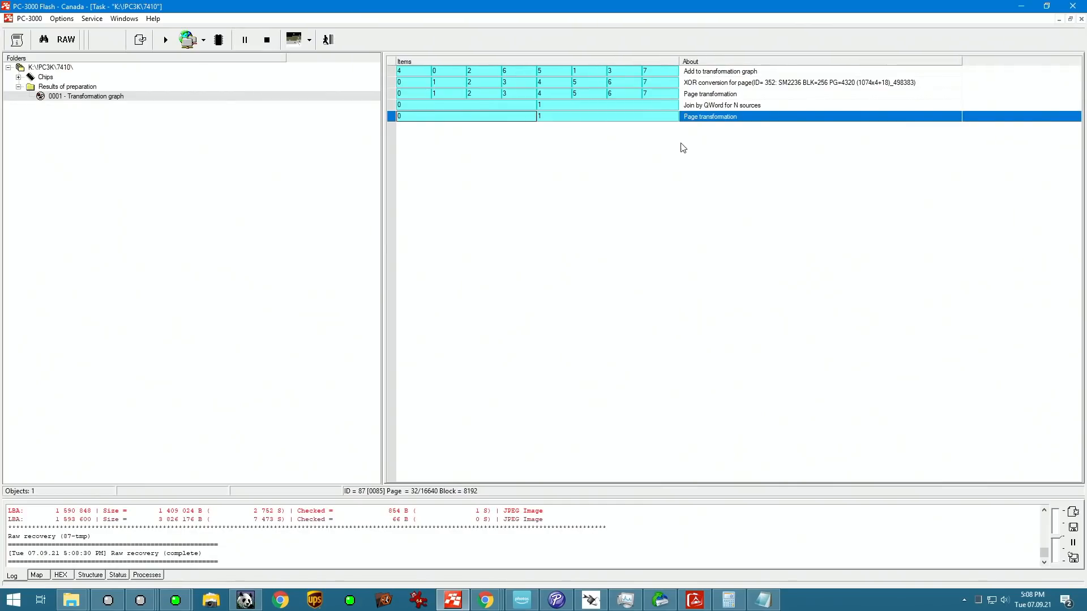
Step: Compare the service information of items 0 and 1 in the new Page transformation row, and return to the graph
{"action": "right_click", "coordinate": [719, 117]}
{"action": "left_click", "coordinate": [527, 121]}
{"action": "right_click", "coordinate": [577, 116]}
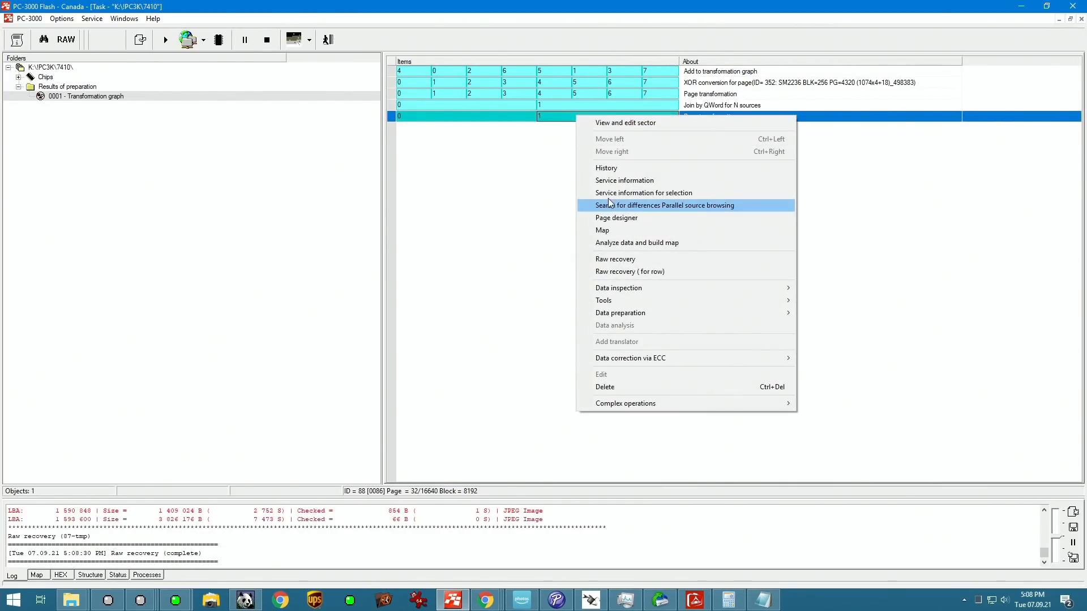
{"action": "left_click", "coordinate": [621, 193]}
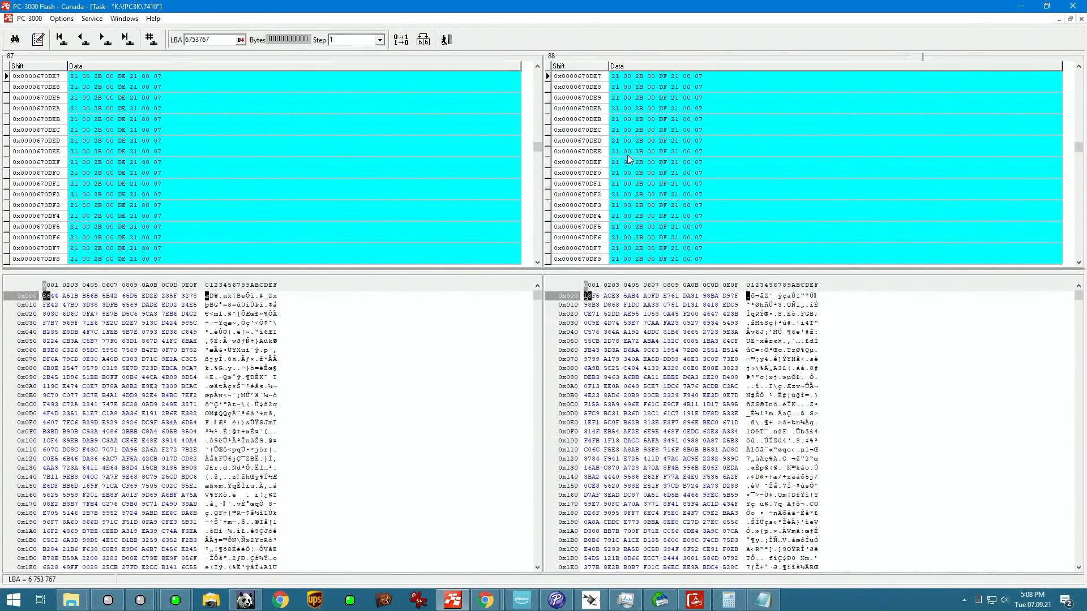
{"action": "left_click", "coordinate": [446, 39]}
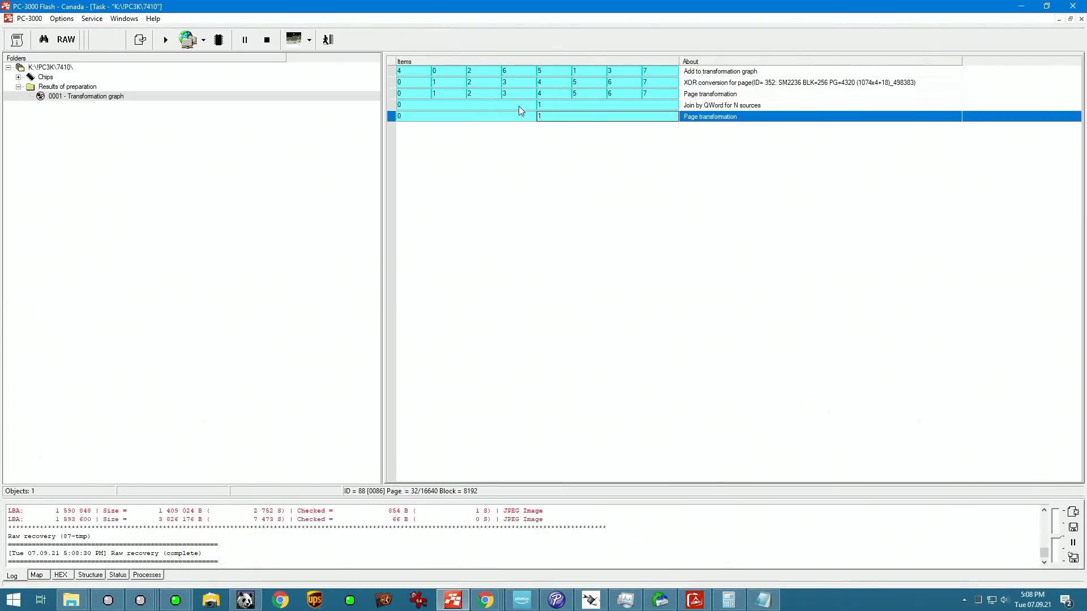
Step: Add the 014 - Typical interleave elimination operation to the last Page transformation row
{"action": "right_click", "coordinate": [722, 125]}
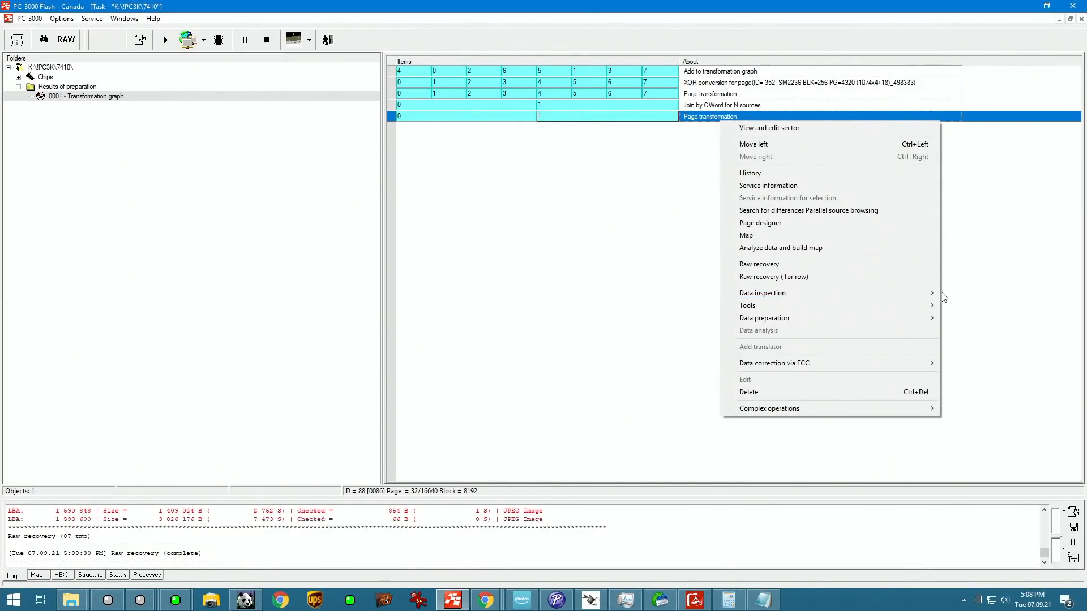
{"action": "mouse_move", "coordinate": [915, 320]}
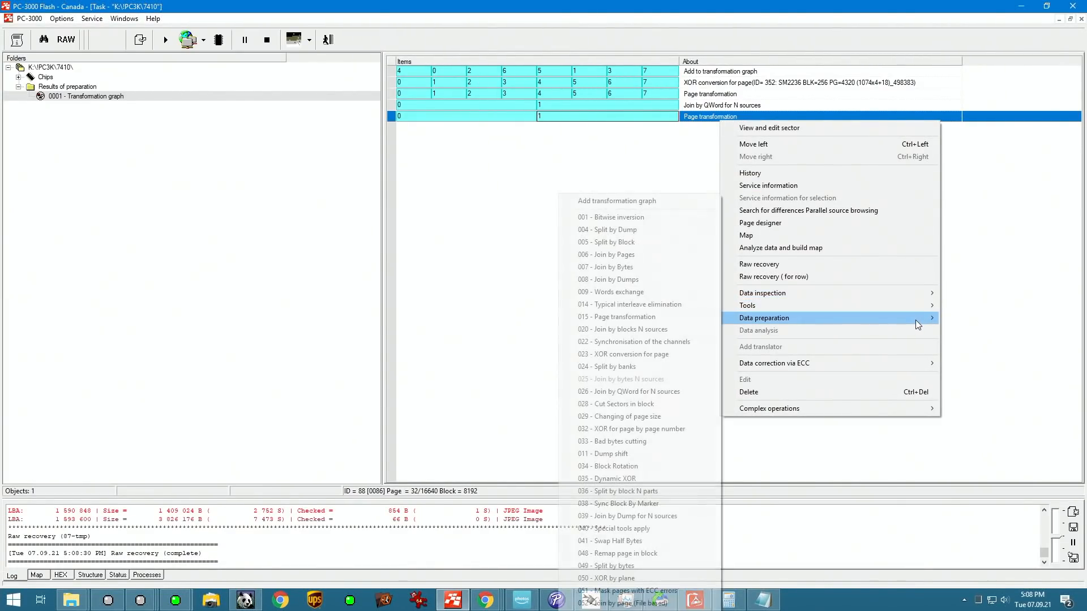
{"action": "left_click", "coordinate": [630, 306]}
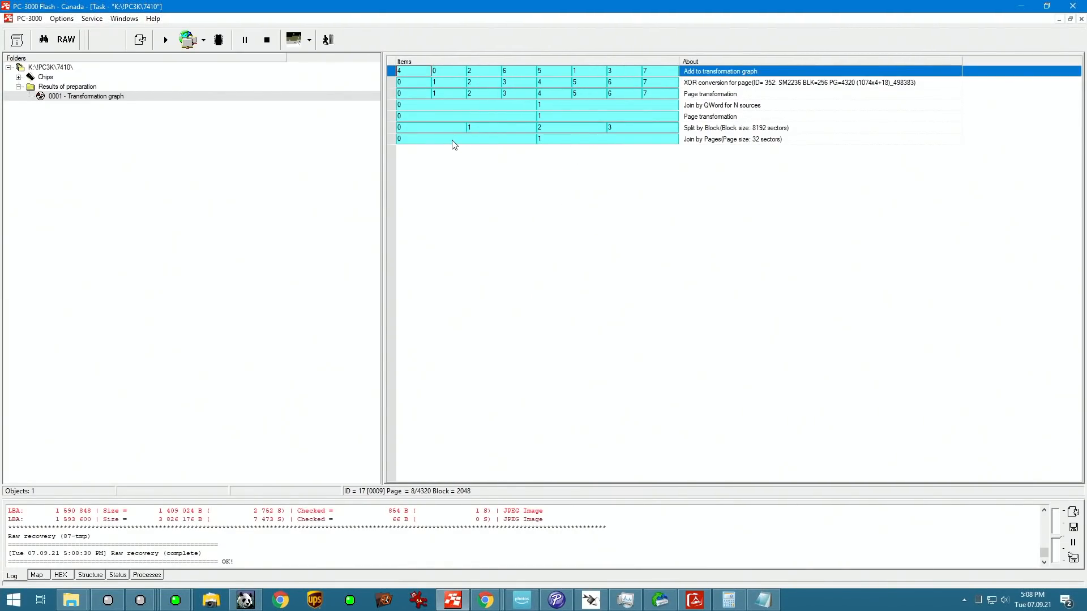
Step: Check the items of the Split by Block and Join by Pages rows, and select item 0 of the Split by Block row
{"action": "left_click", "coordinate": [452, 140]}
{"action": "left_click", "coordinate": [459, 129]}
{"action": "left_click", "coordinate": [459, 139]}
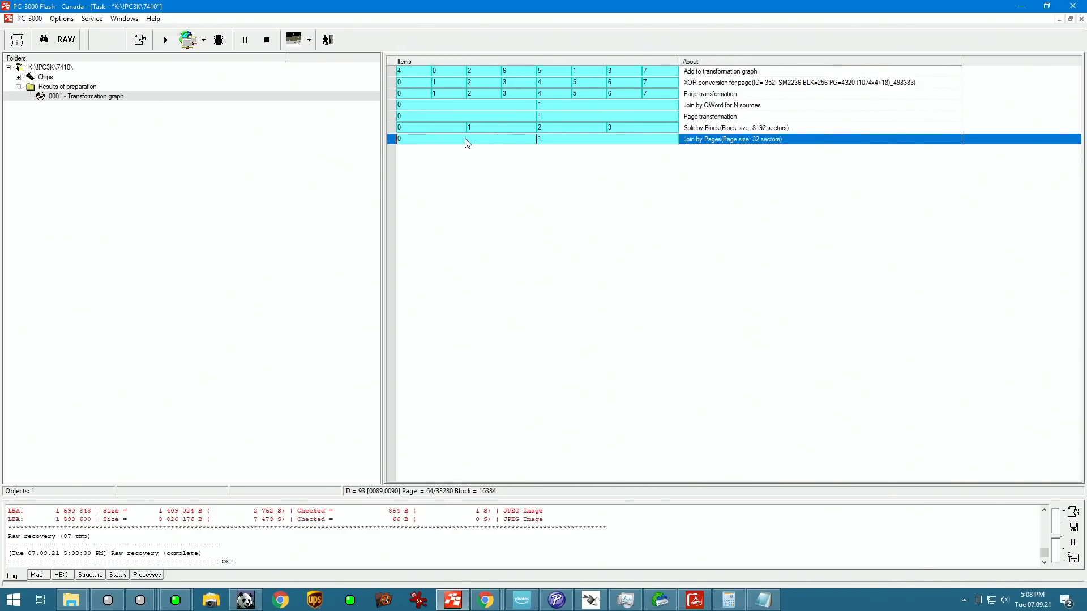
{"action": "left_click", "coordinate": [471, 128]}
{"action": "left_click", "coordinate": [447, 128]}
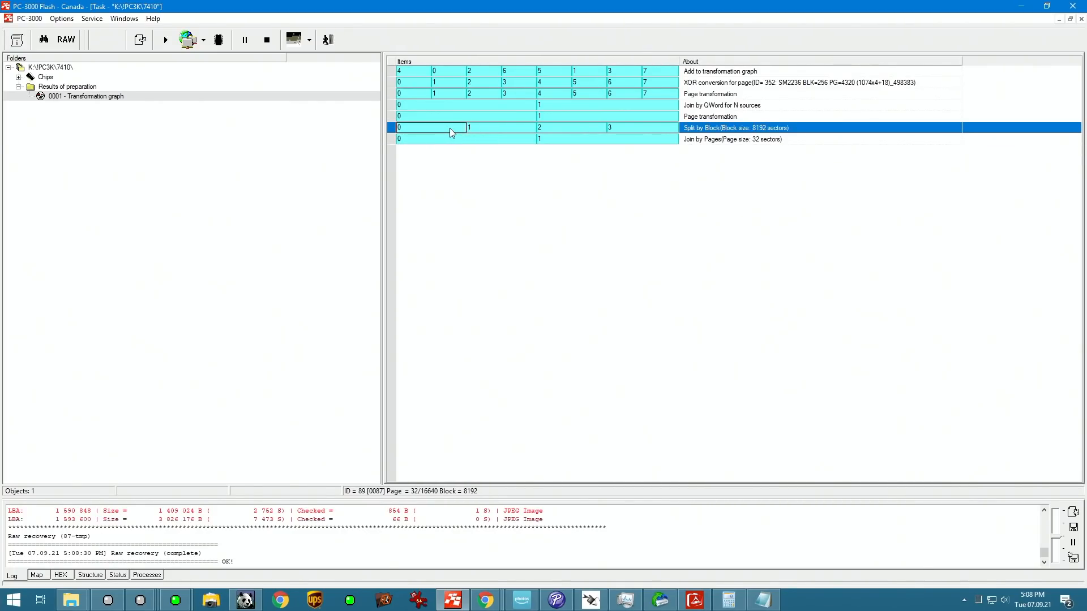
Step: Compare the service information of items 0 and 1 in the Split by Block row, and return to the graph
{"action": "right_click", "coordinate": [490, 126]}
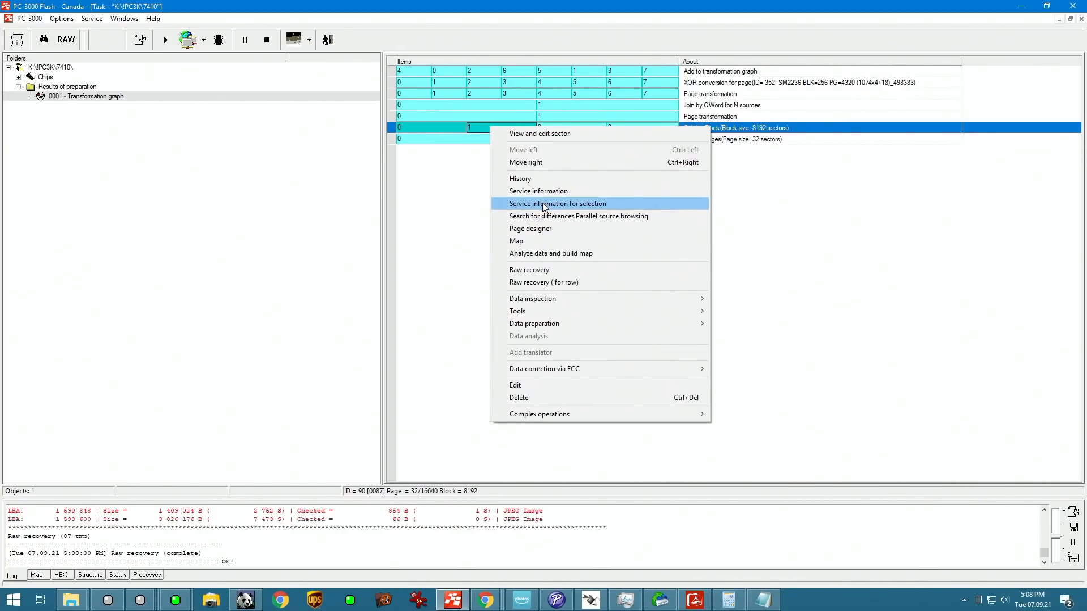
{"action": "left_click", "coordinate": [543, 204]}
{"action": "left_click_drag", "start_coordinate": [537, 75], "coordinate": [535, 151]}
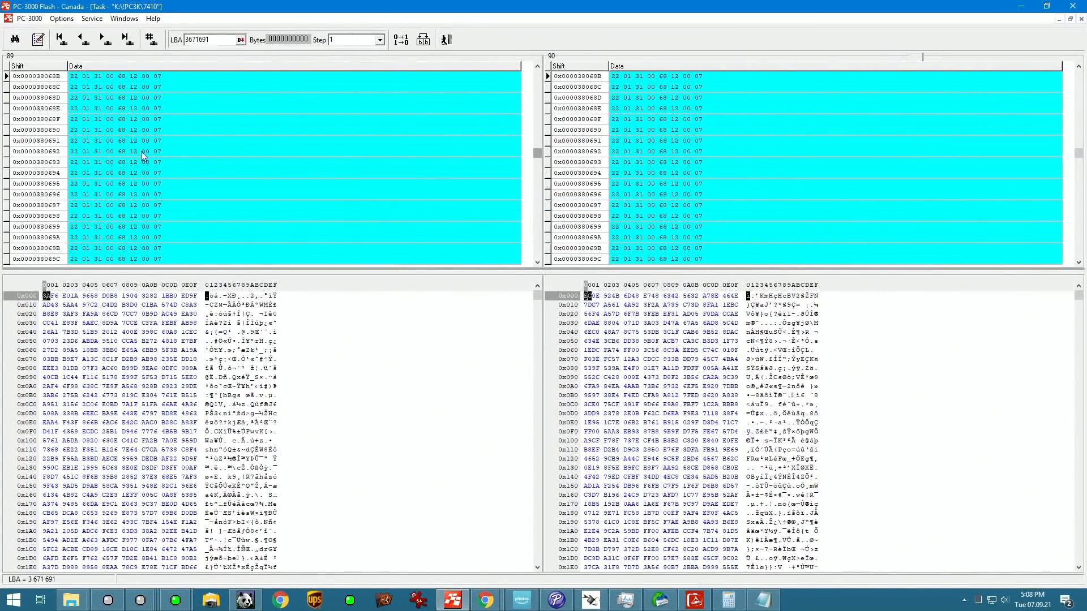
{"action": "left_click", "coordinate": [446, 39]}
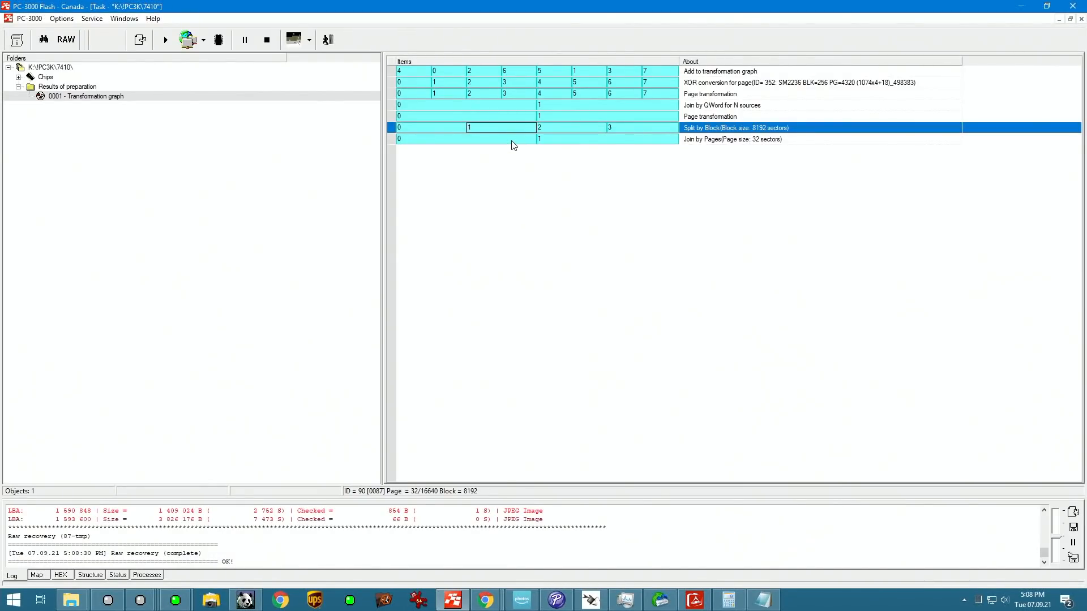
Step: Run a raw recovery on item 0 of the Join by Pages row, stop it, browse the found JPEG files and return to the graph
{"action": "right_click", "coordinate": [511, 140]}
{"action": "right_click", "coordinate": [463, 141]}
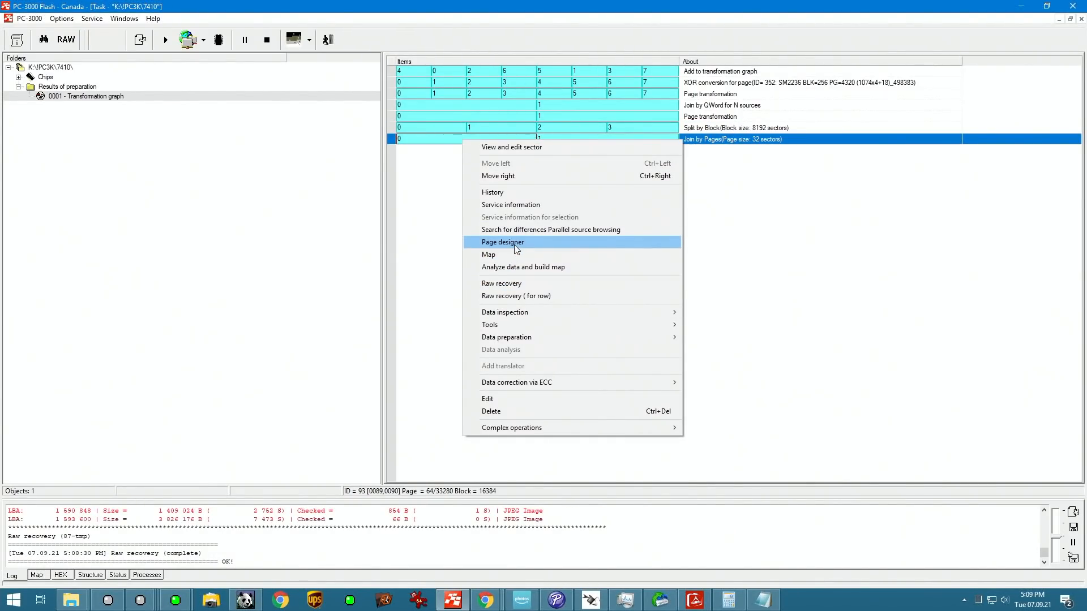
{"action": "left_click", "coordinate": [509, 283]}
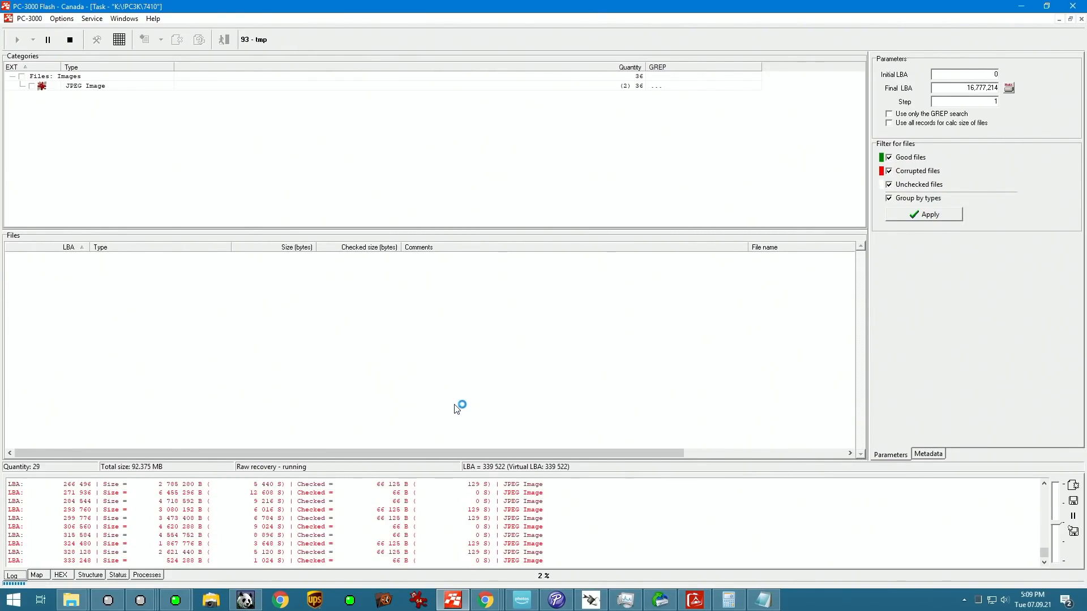
{"action": "left_click", "coordinate": [74, 39]}
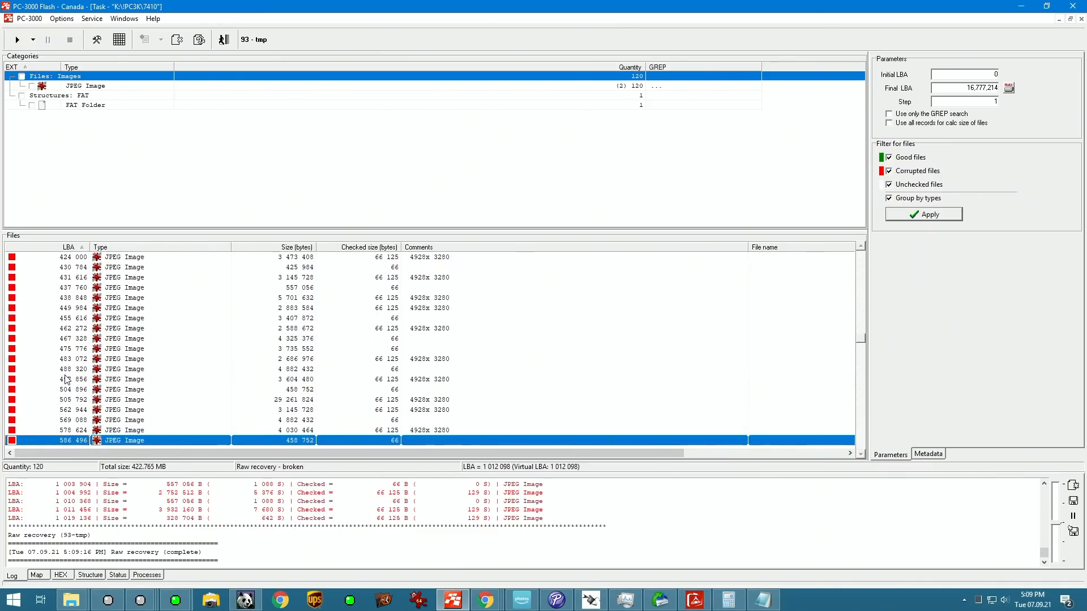
{"action": "key", "text": "Page_Up"}
{"action": "key", "text": "Page_Up"}
{"action": "left_click_drag", "start_coordinate": [860, 311], "coordinate": [866, 378]}
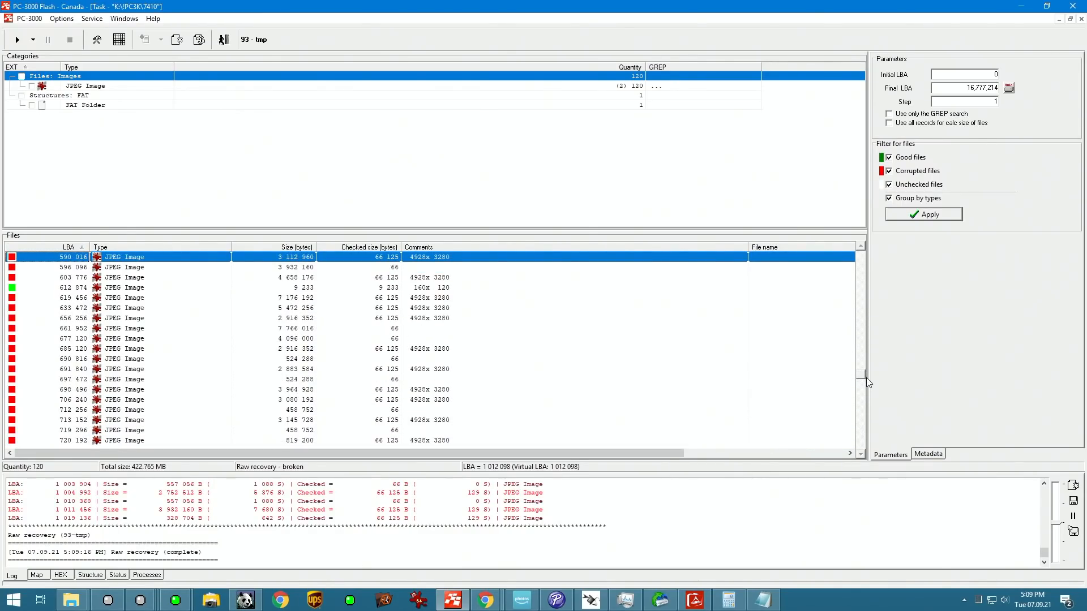
{"action": "left_click", "coordinate": [361, 289]}
{"action": "right_click", "coordinate": [361, 291]}
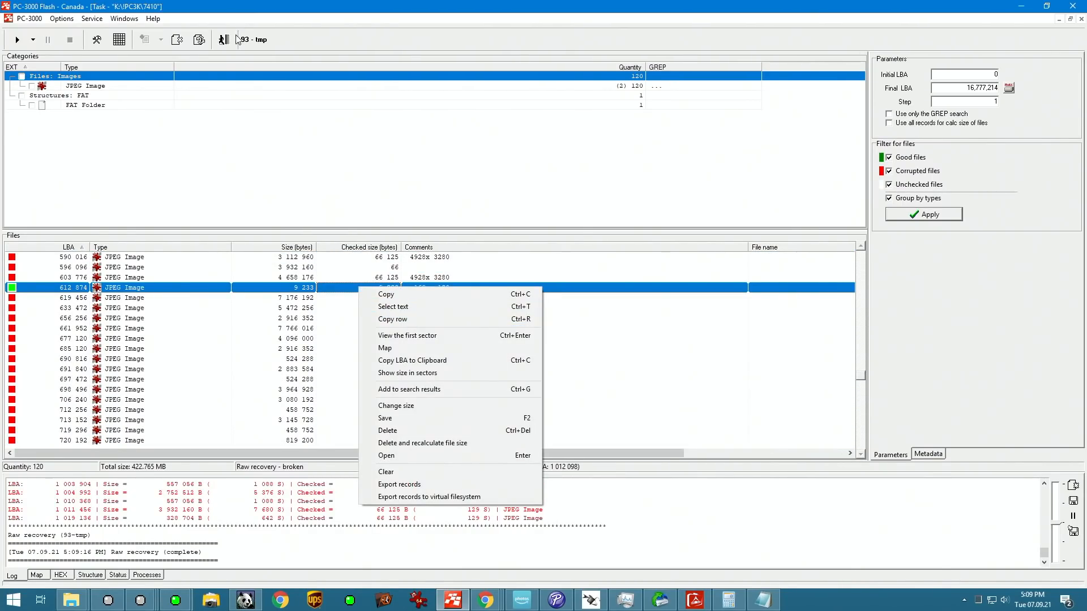
{"action": "left_click", "coordinate": [396, 331]}
Step: Compare the service information of items 0 and 1 in the Join by Pages row, and return to the graph
{"action": "left_click", "coordinate": [439, 139], "text": "ctrl"}
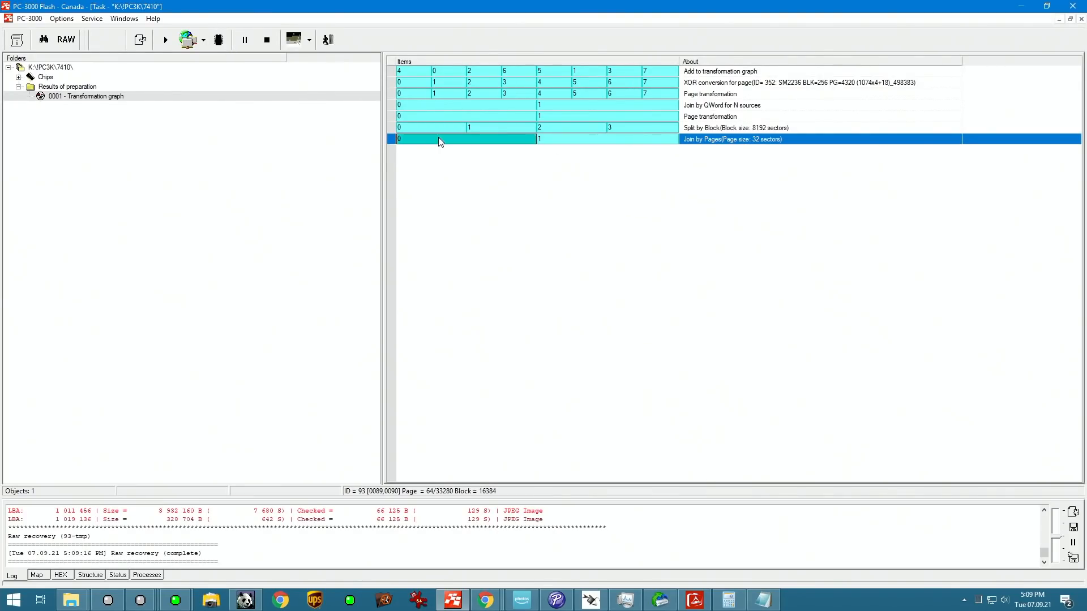
{"action": "left_click", "coordinate": [591, 139], "text": "ctrl"}
{"action": "right_click", "coordinate": [591, 138]}
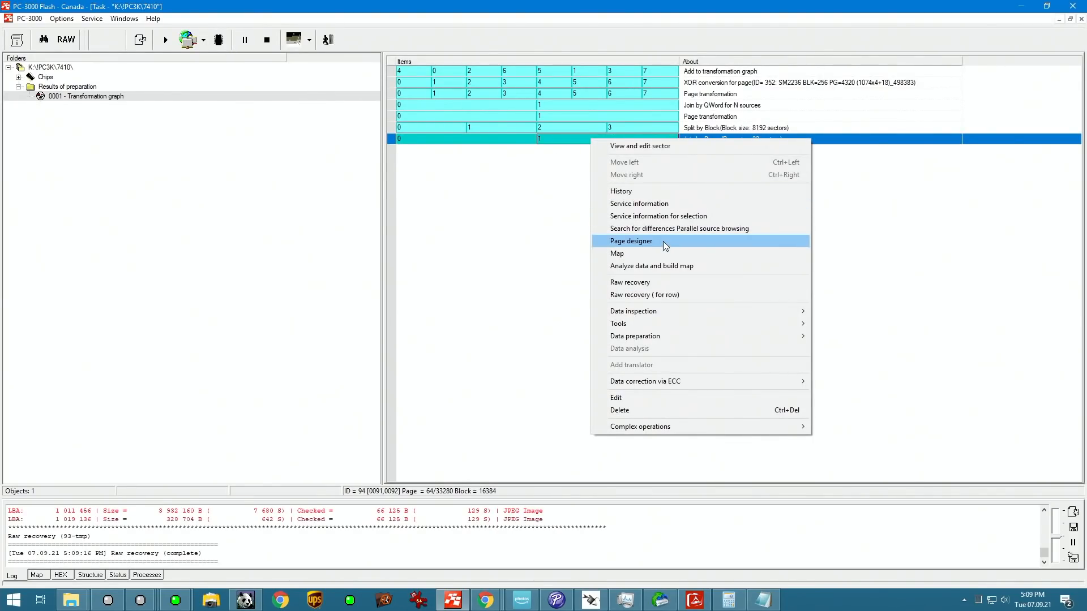
{"action": "left_click", "coordinate": [666, 217]}
{"action": "left_click_drag", "start_coordinate": [537, 76], "coordinate": [538, 180]}
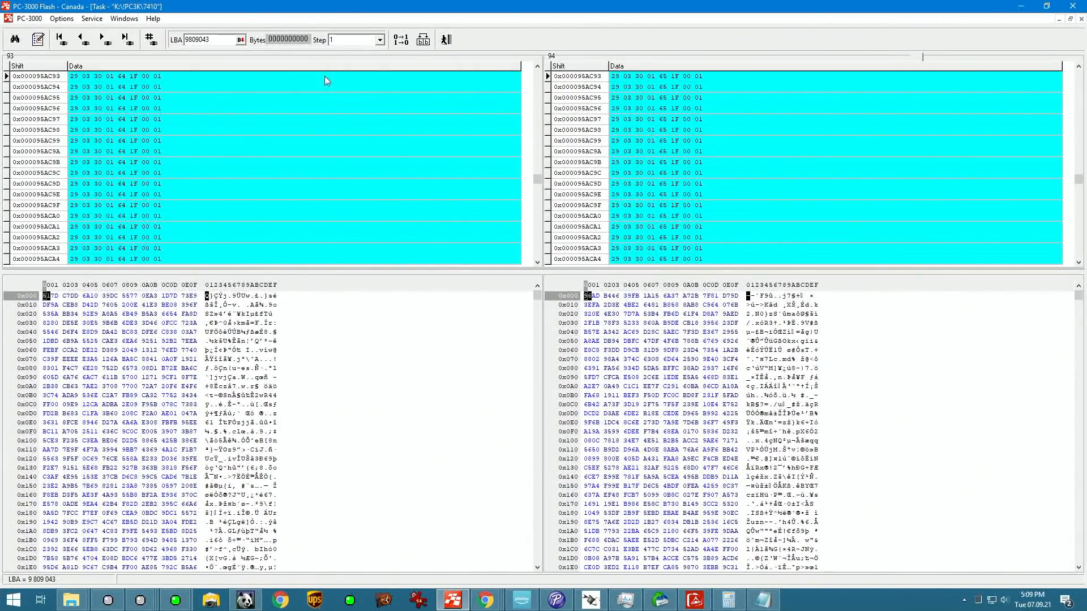
{"action": "left_click", "coordinate": [423, 39]}
Step: Add a 006 - Join by Pages operation with a size of 64 sectors to both items of the last row
{"action": "right_click", "coordinate": [691, 146]}
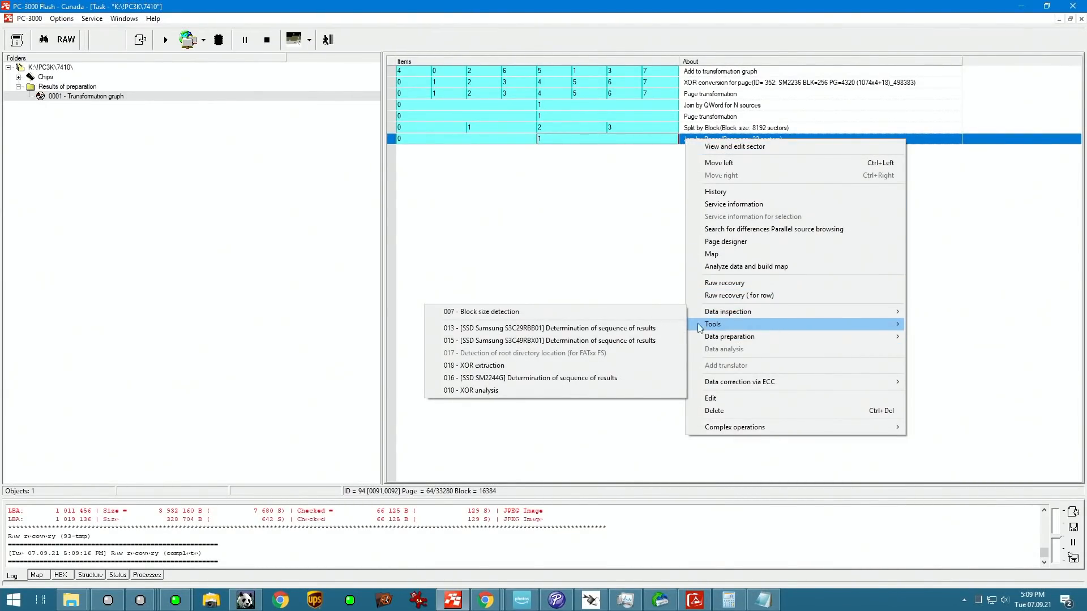
{"action": "mouse_move", "coordinate": [735, 342]}
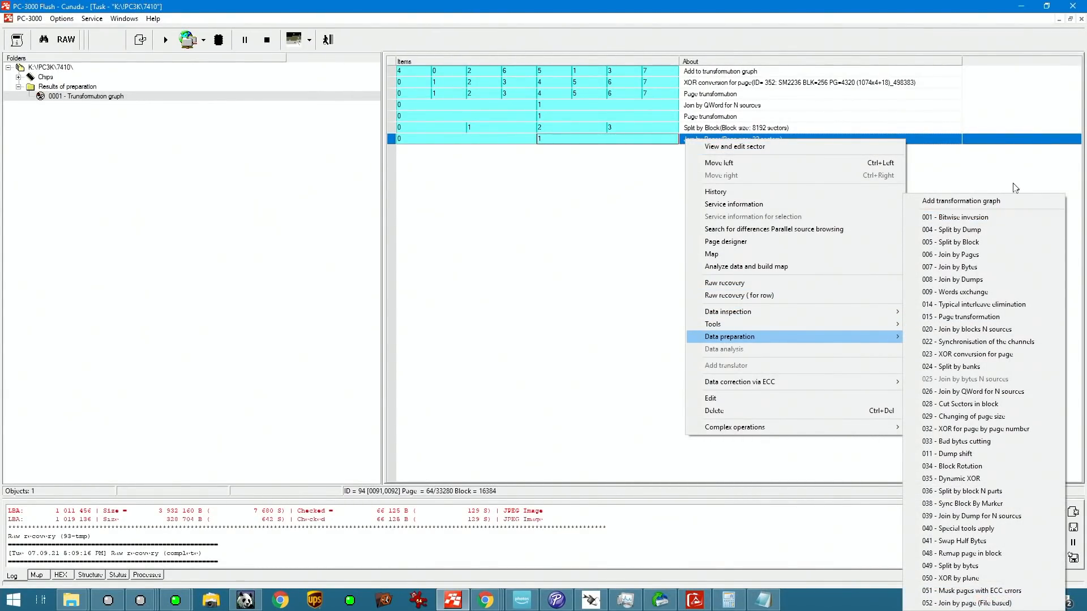
{"action": "left_click", "coordinate": [996, 254]}
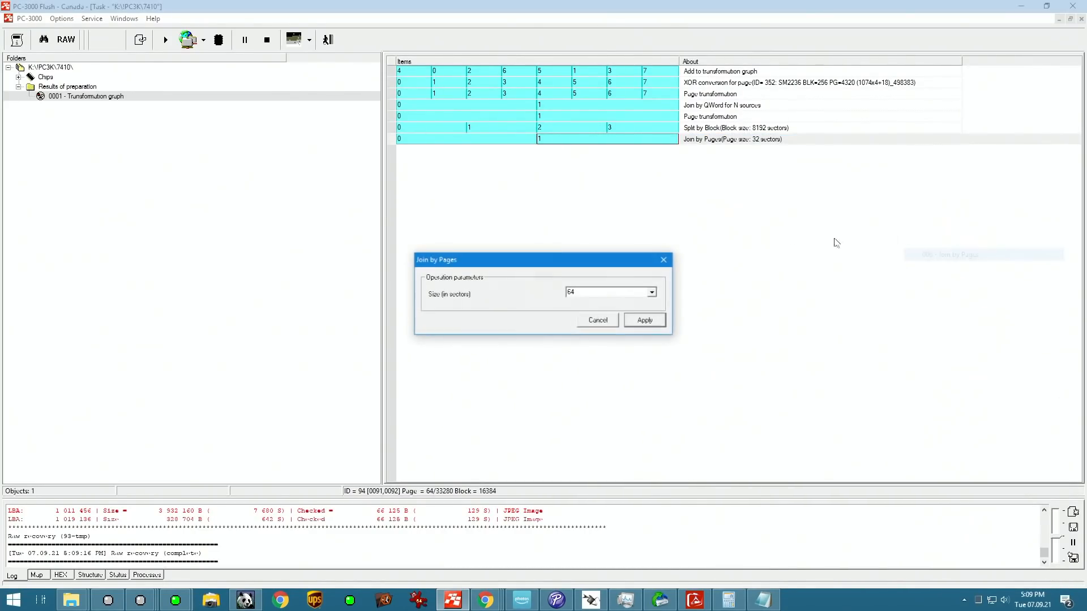
{"action": "left_click", "coordinate": [642, 318]}
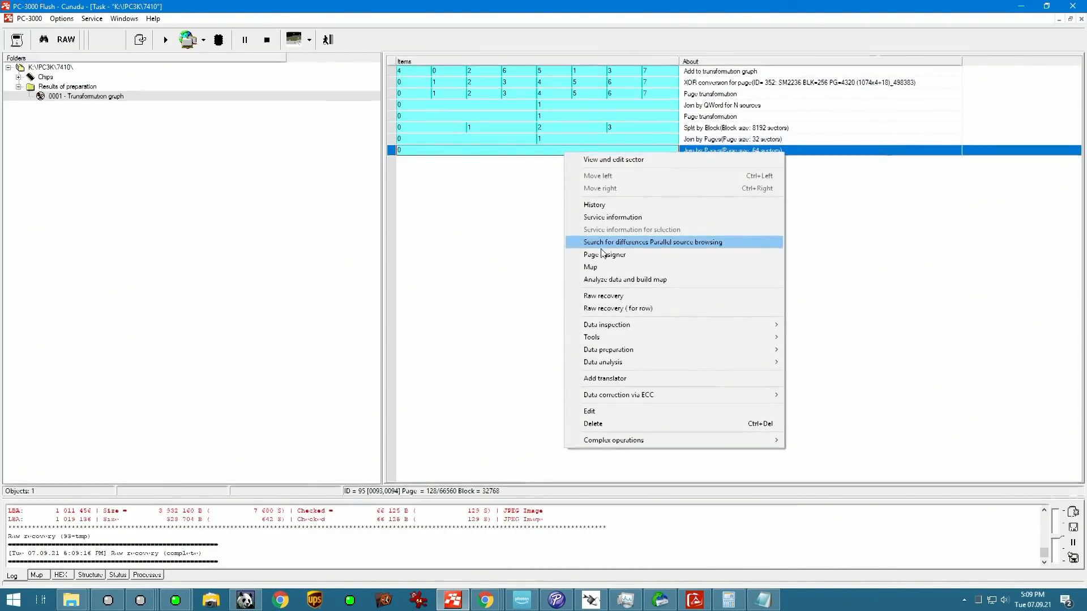
Step: Run a raw recovery on the 64-sector Join by Pages item, stop it and scroll through the found images
{"action": "left_click", "coordinate": [603, 295]}
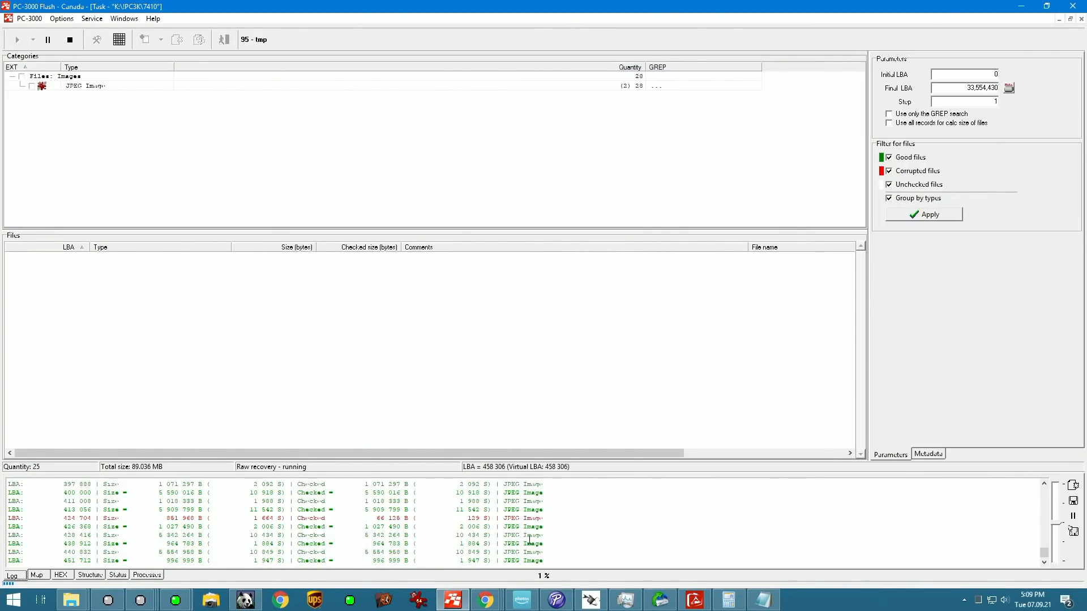
{"action": "left_click", "coordinate": [70, 39]}
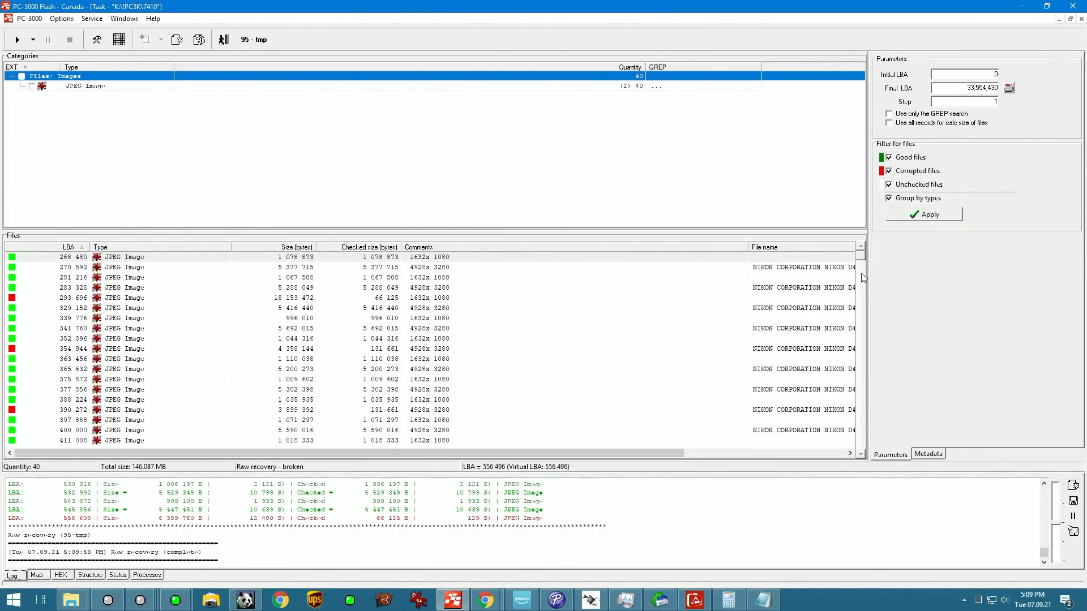
{"action": "left_click_drag", "start_coordinate": [862, 255], "coordinate": [867, 297]}
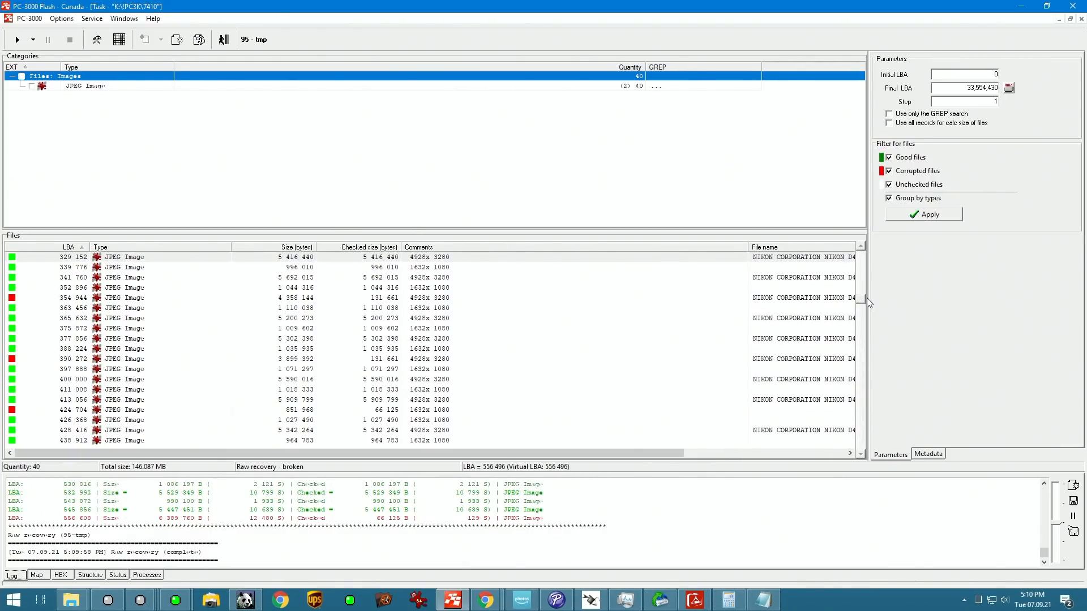
Step: Inspect individual good and corrupted JPEG entries in the recovered file list, save one and return to the graph
{"action": "left_click", "coordinate": [85, 359]}
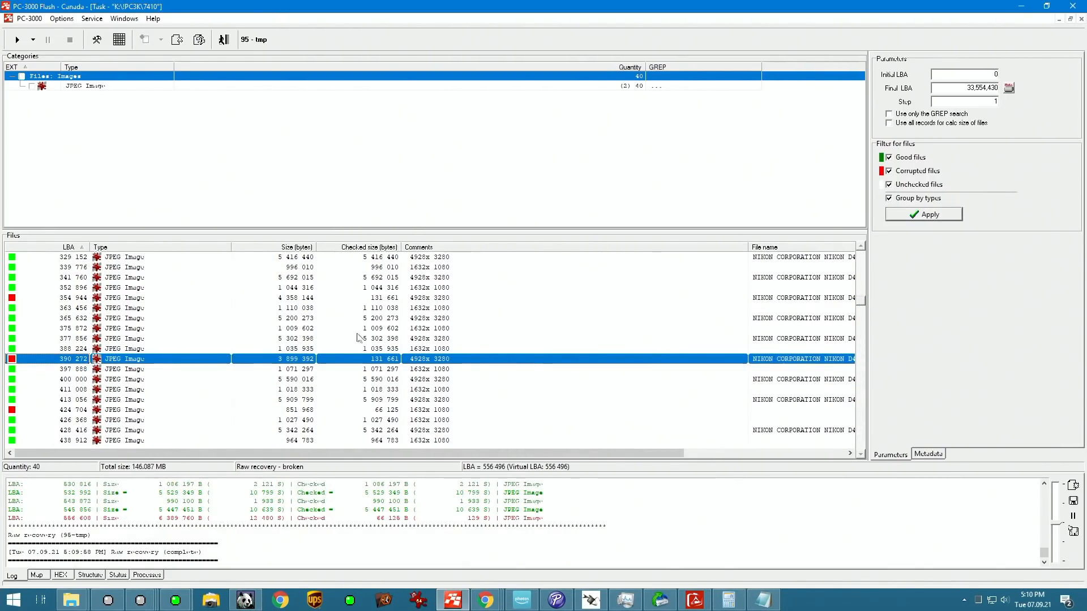
{"action": "left_click", "coordinate": [311, 329]}
{"action": "left_click", "coordinate": [385, 360]}
{"action": "left_click", "coordinate": [176, 318]}
{"action": "left_click", "coordinate": [174, 339]}
{"action": "right_click", "coordinate": [173, 343]}
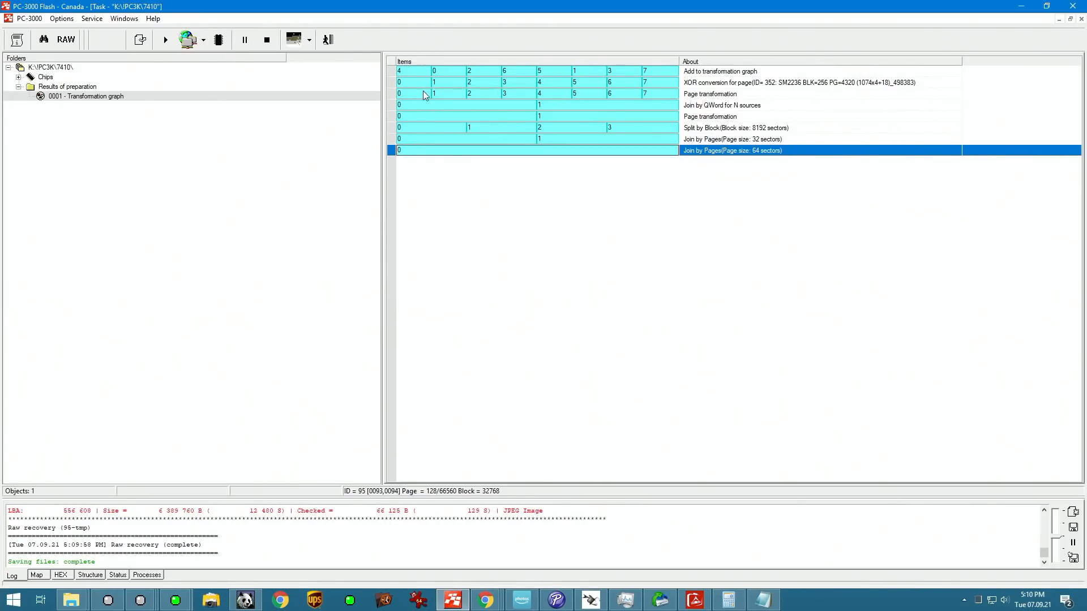
Step: Create an ECC-based submap of only the invalid sectors for item 4 of the Add to transformation graph row, and leave it
{"action": "left_click", "coordinate": [418, 71]}
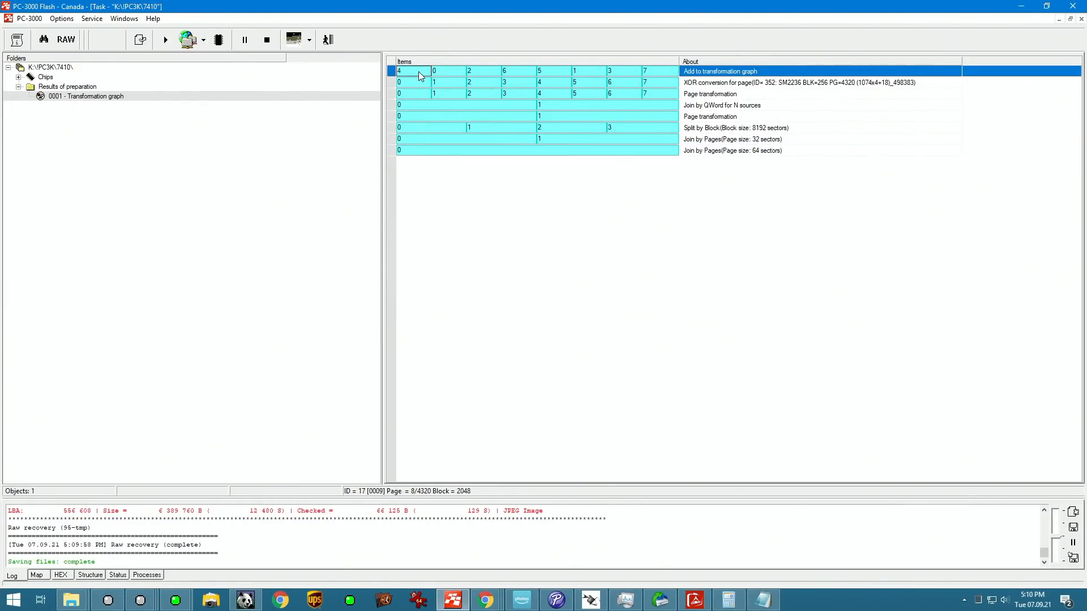
{"action": "right_click", "coordinate": [419, 71]}
{"action": "left_click", "coordinate": [478, 186]}
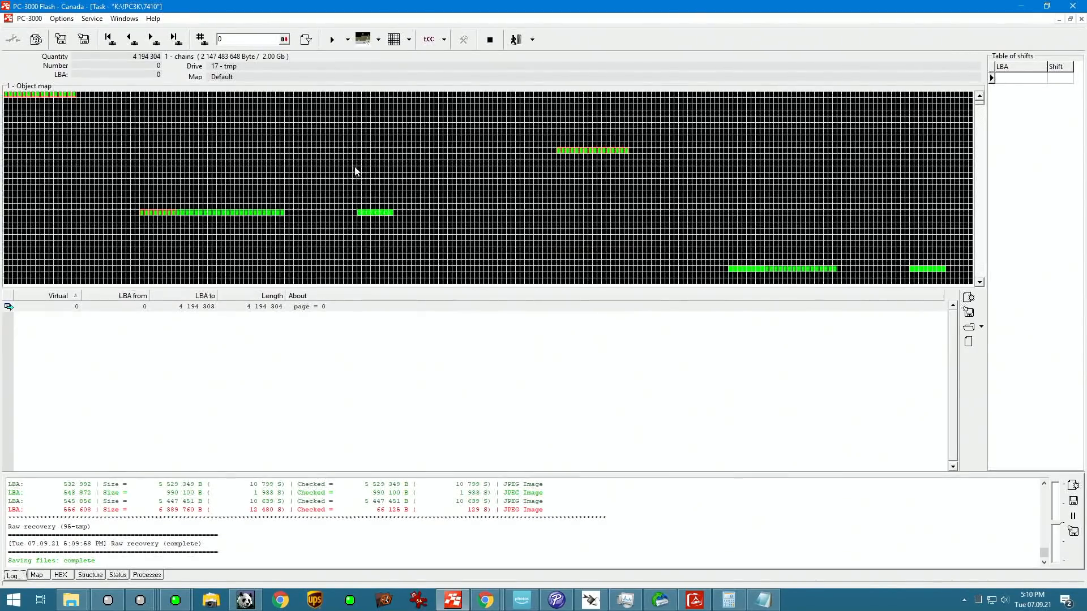
{"action": "left_click", "coordinate": [445, 40]}
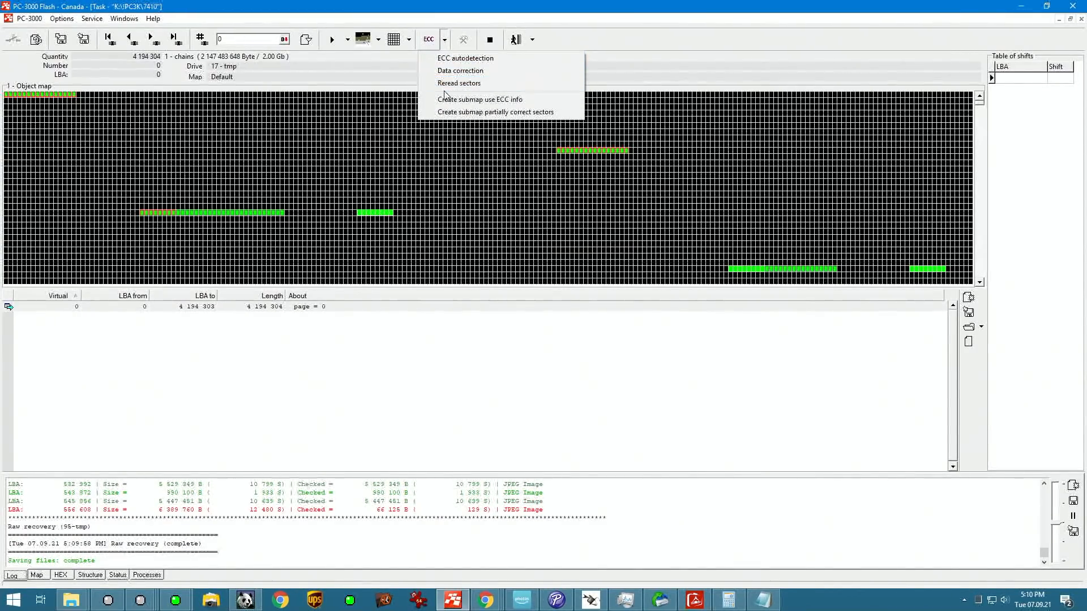
{"action": "left_click", "coordinate": [480, 99]}
{"action": "left_click", "coordinate": [480, 317]}
{"action": "left_click", "coordinate": [633, 350]}
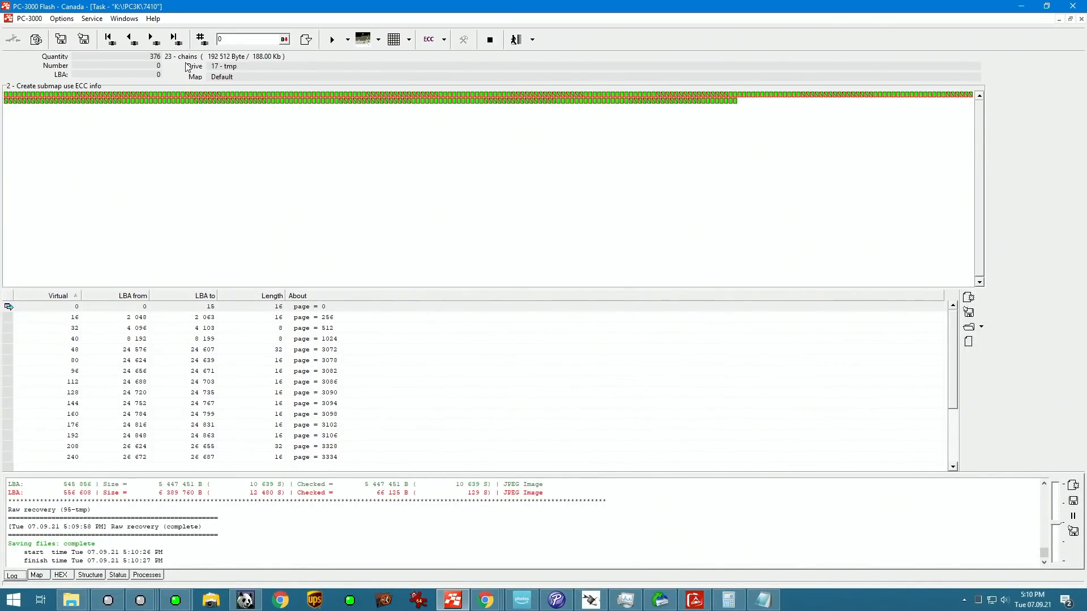
{"action": "left_click", "coordinate": [515, 39]}
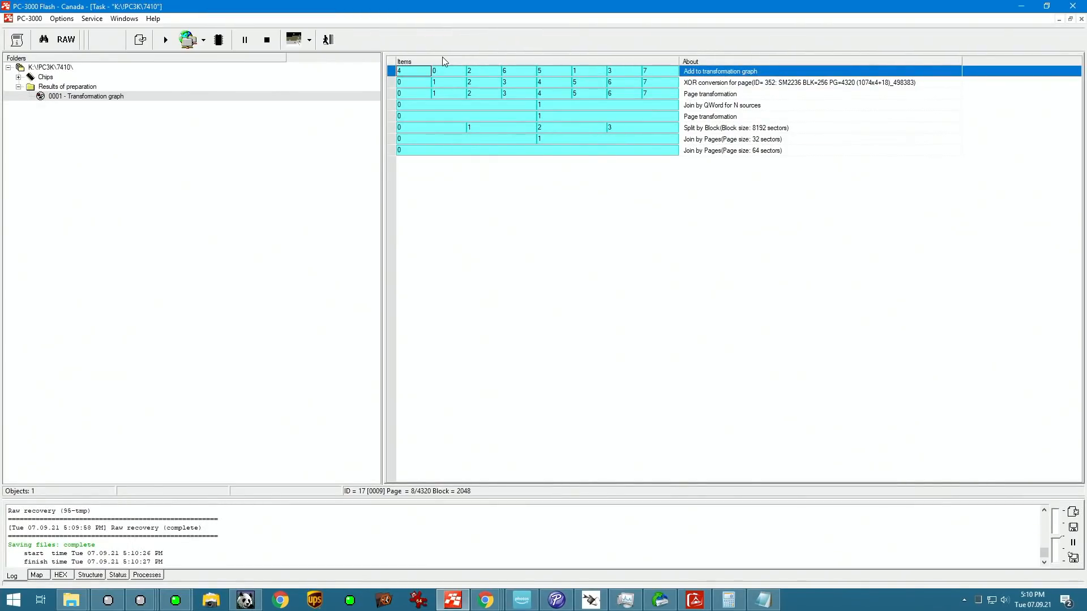
Step: Create an ECC-based submap of only the invalid sectors for item 7 of the Add to transformation graph row, and return to the graph
{"action": "right_click", "coordinate": [669, 74]}
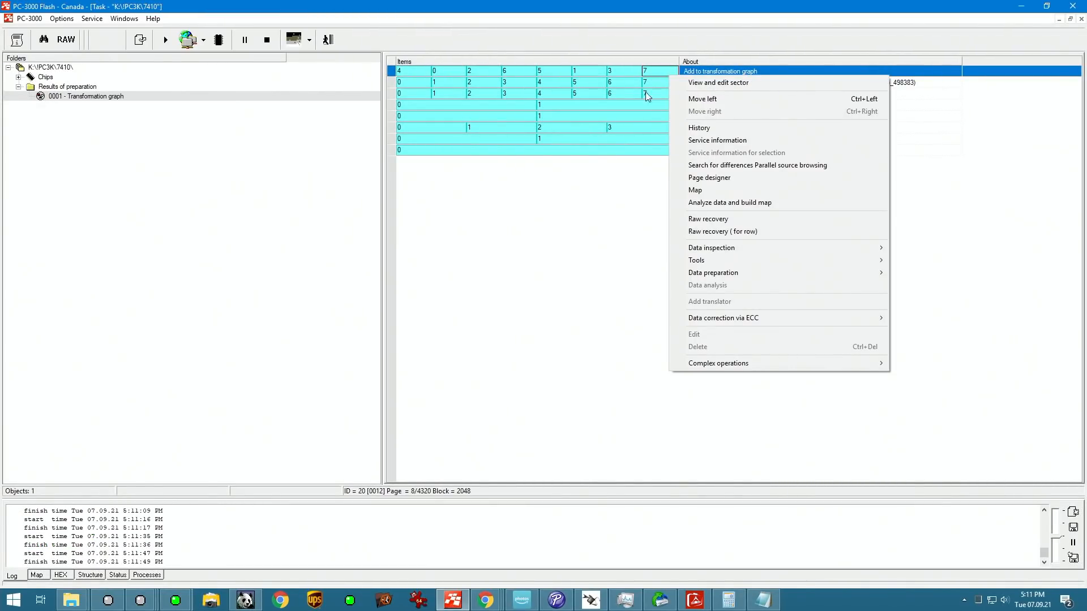
{"action": "left_click", "coordinate": [792, 190]}
{"action": "left_click", "coordinate": [445, 39]}
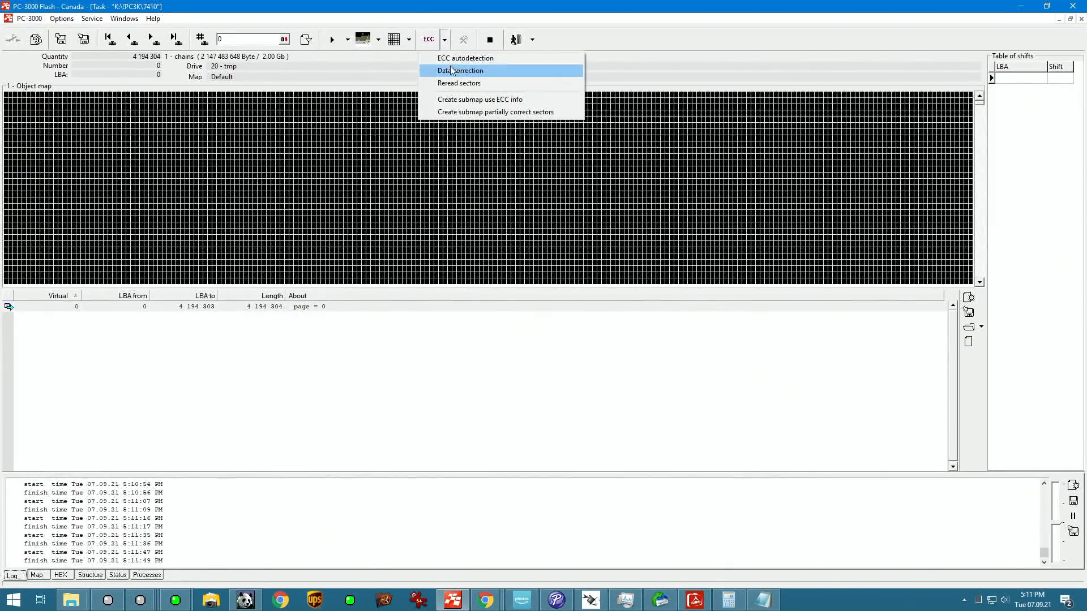
{"action": "left_click", "coordinate": [464, 97]}
{"action": "left_click", "coordinate": [488, 316]}
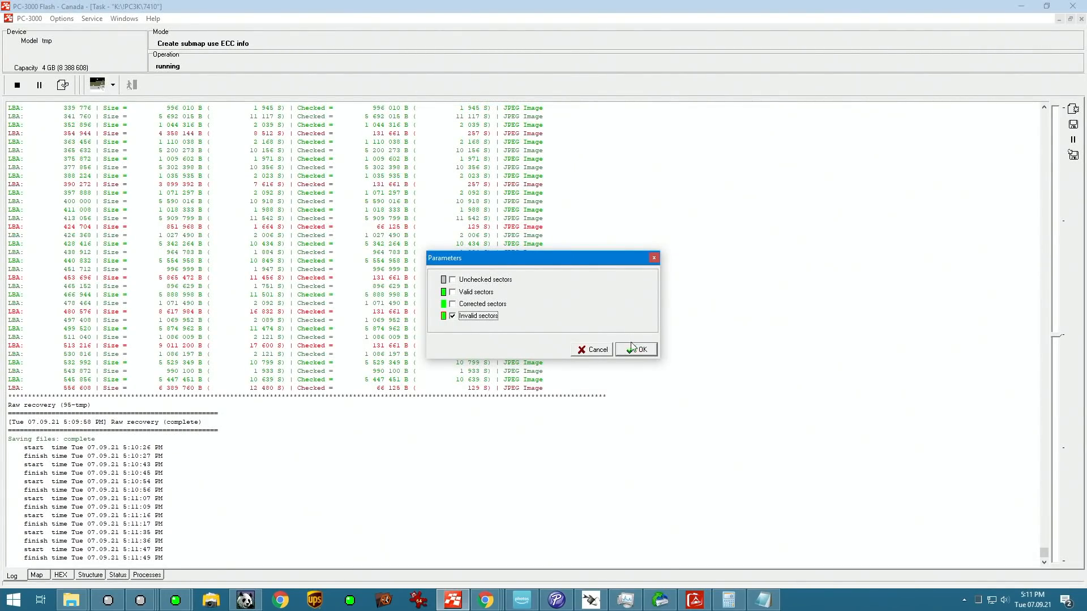
{"action": "left_click", "coordinate": [635, 349]}
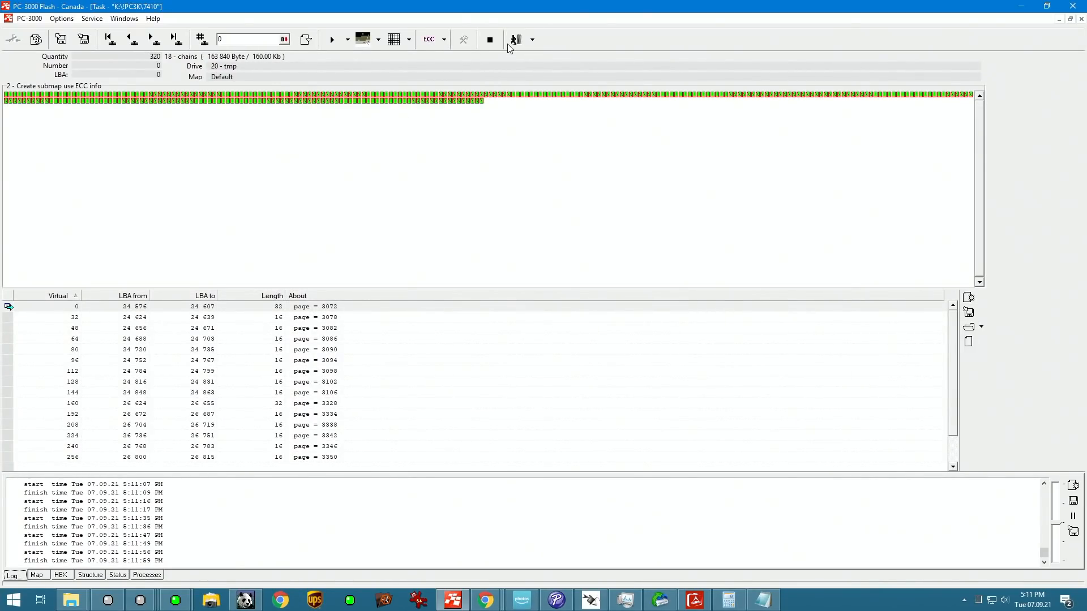
{"action": "left_click", "coordinate": [515, 40]}
Step: Apply the Block number SM SD/CF analysis to the 64-sector joined item with block size 32768 and controller SM2236G/2232T, and expand its result
{"action": "right_click", "coordinate": [584, 153]}
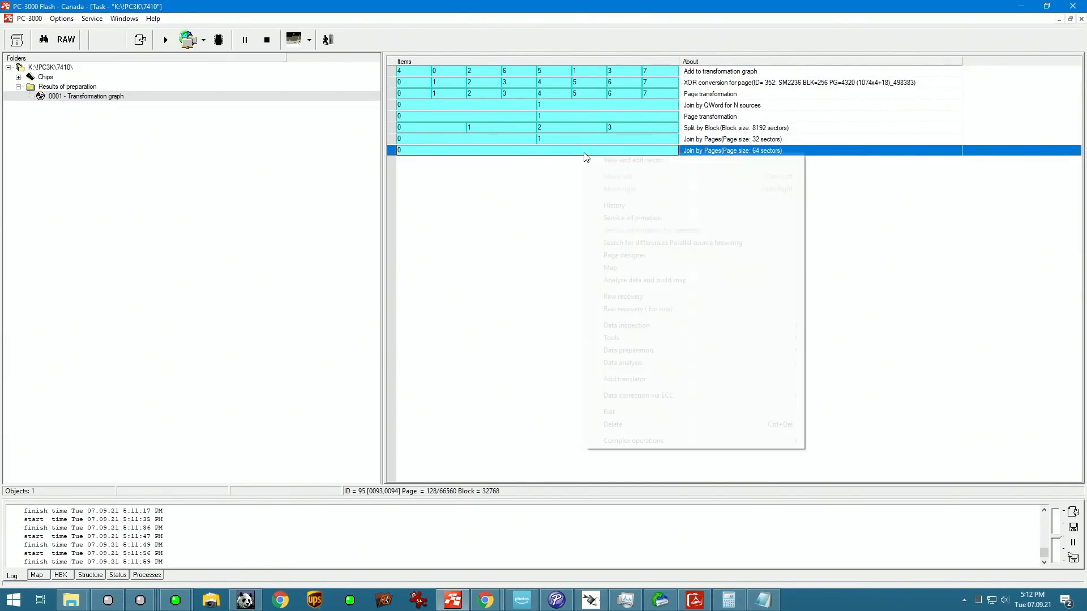
{"action": "mouse_move", "coordinate": [740, 365]}
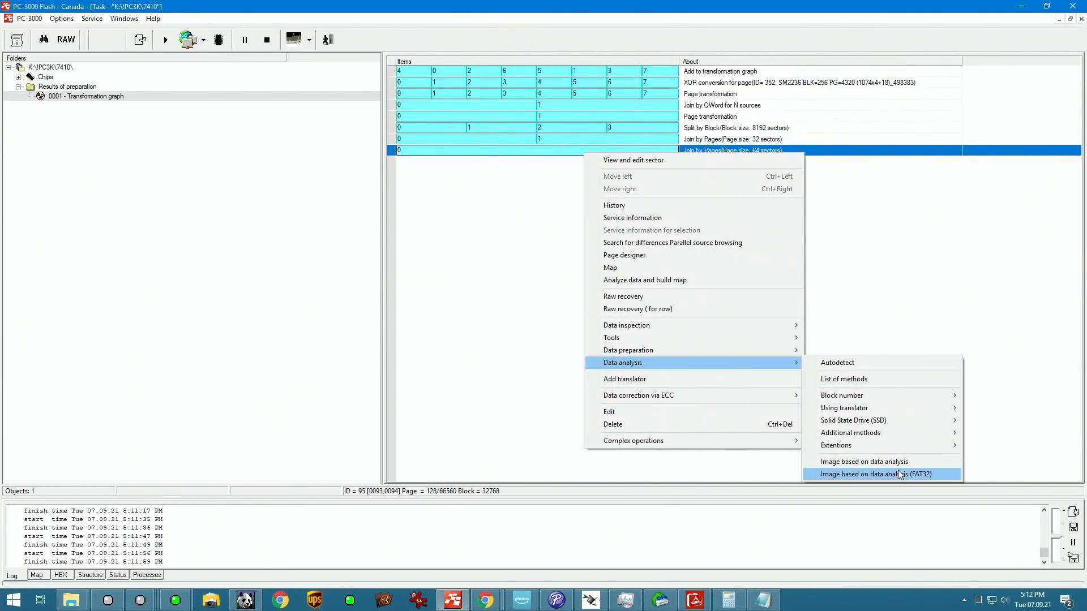
{"action": "mouse_move", "coordinate": [902, 446]}
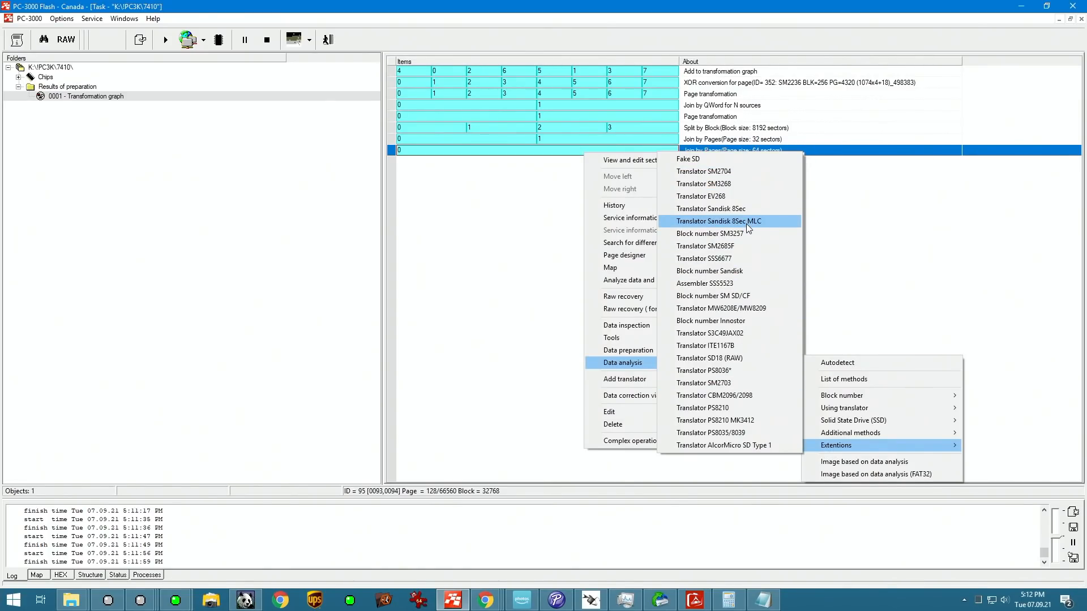
{"action": "left_click", "coordinate": [755, 296]}
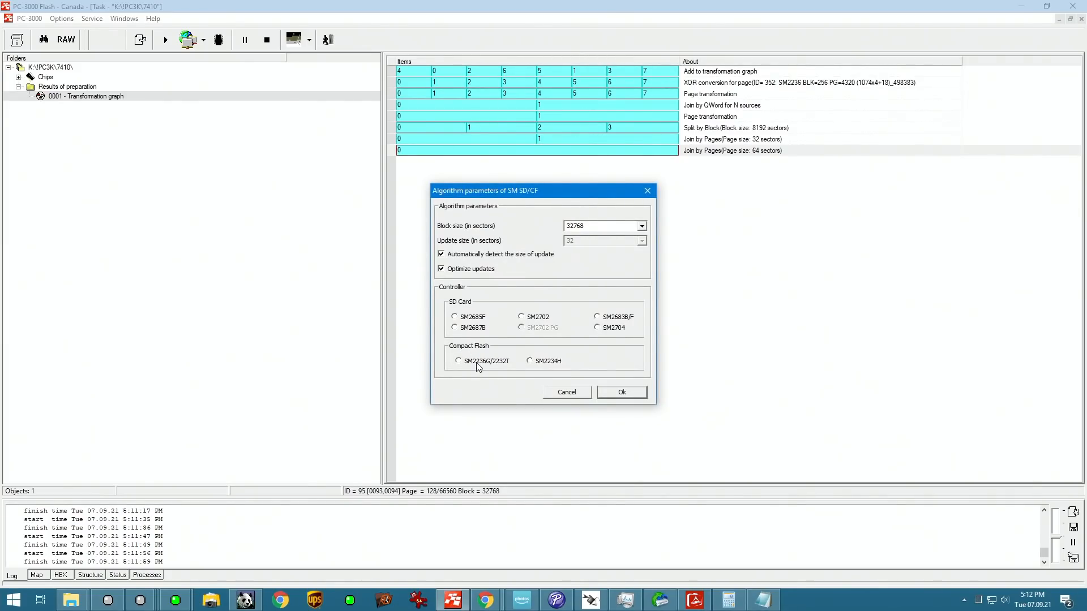
{"action": "left_click", "coordinate": [632, 397]}
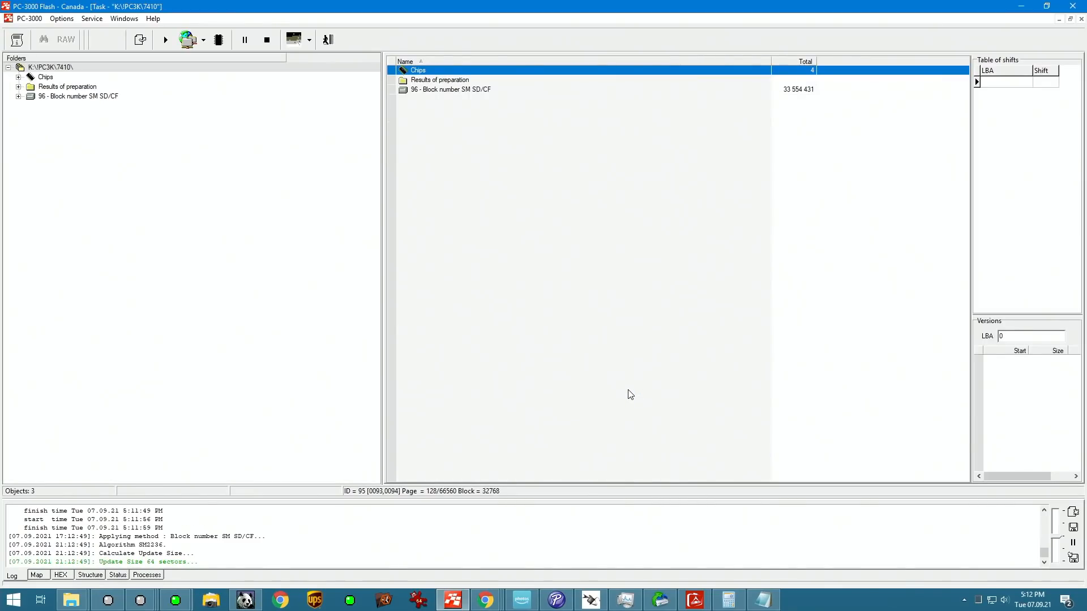
{"action": "left_click", "coordinate": [19, 97]}
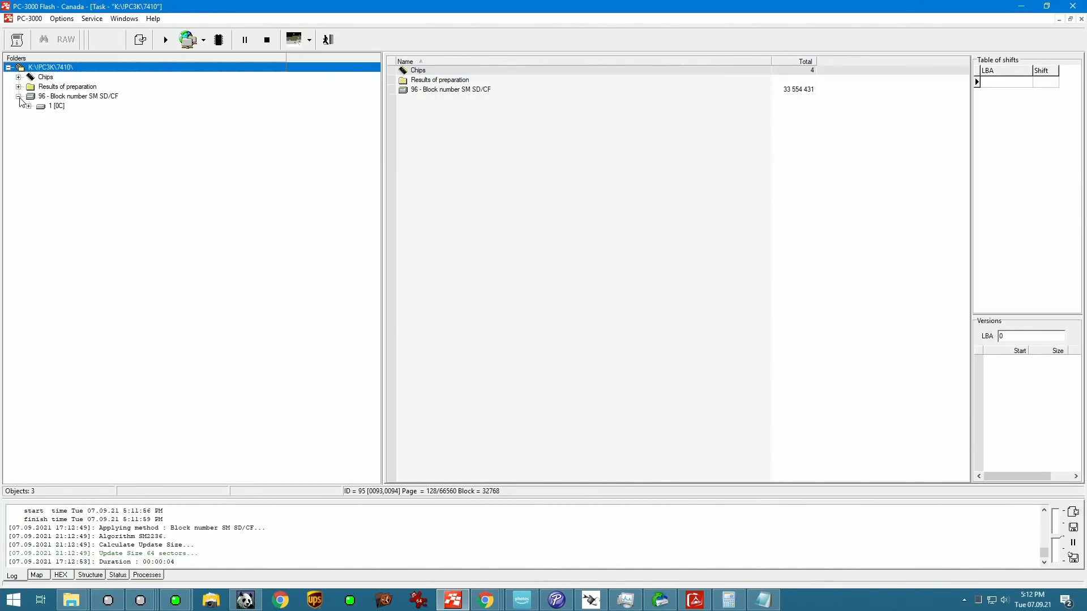
Step: Open the root of the FAT32 partition in the Block number SM SD/CF image, declining to execute Matching versions
{"action": "left_click", "coordinate": [29, 106]}
{"action": "left_click", "coordinate": [51, 116]}
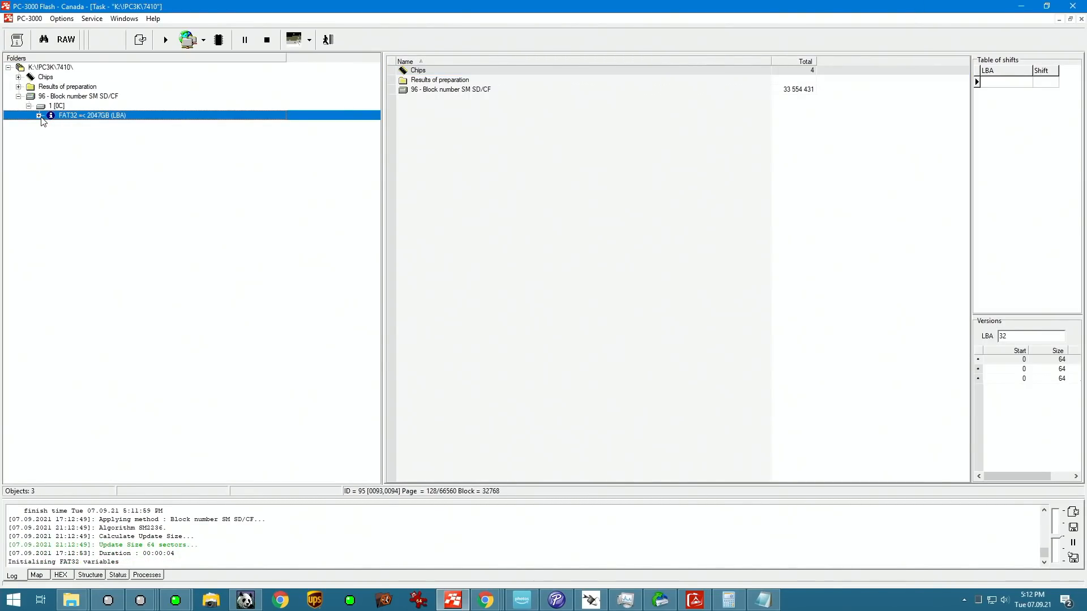
{"action": "left_click", "coordinate": [71, 126]}
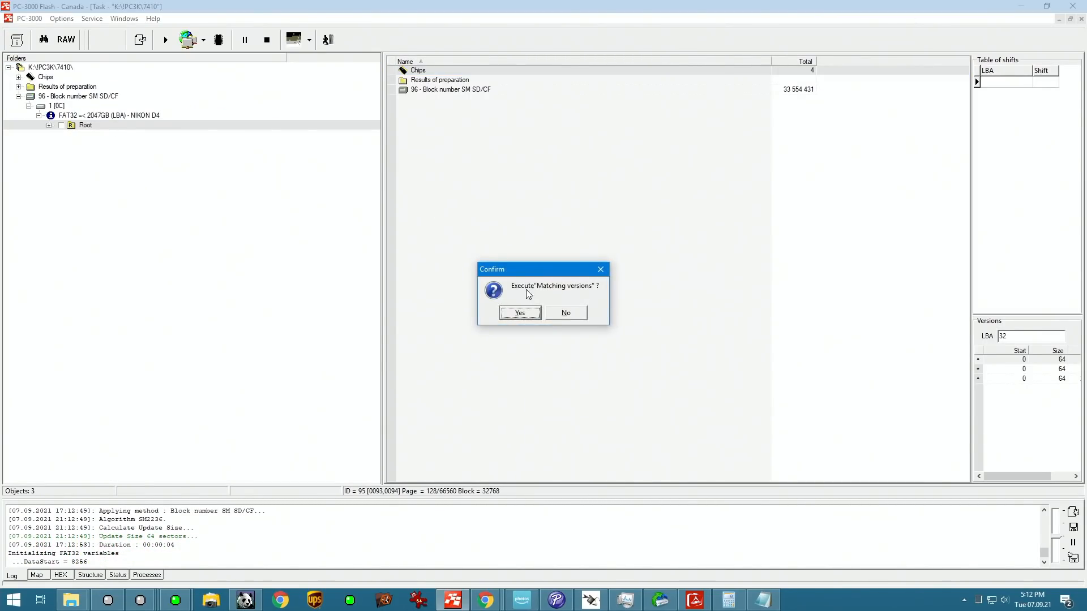
{"action": "left_click", "coordinate": [575, 317]}
Step: Browse through DCIM to the 645NC_D4 folder under the root and look through its list of JPG files
{"action": "left_click", "coordinate": [50, 125]}
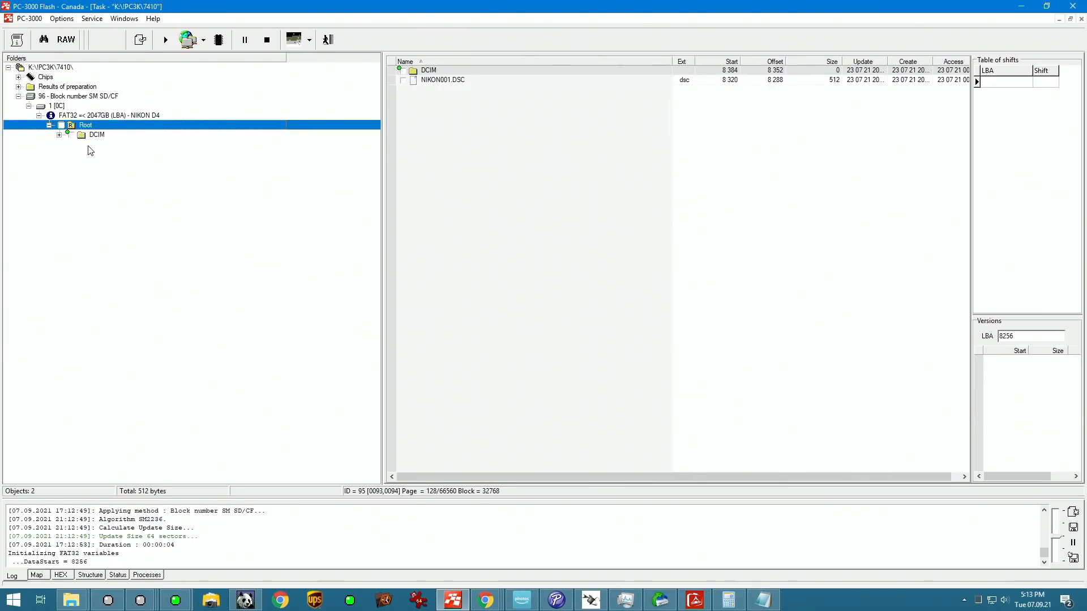
{"action": "left_click", "coordinate": [85, 137]}
{"action": "left_click", "coordinate": [60, 136]}
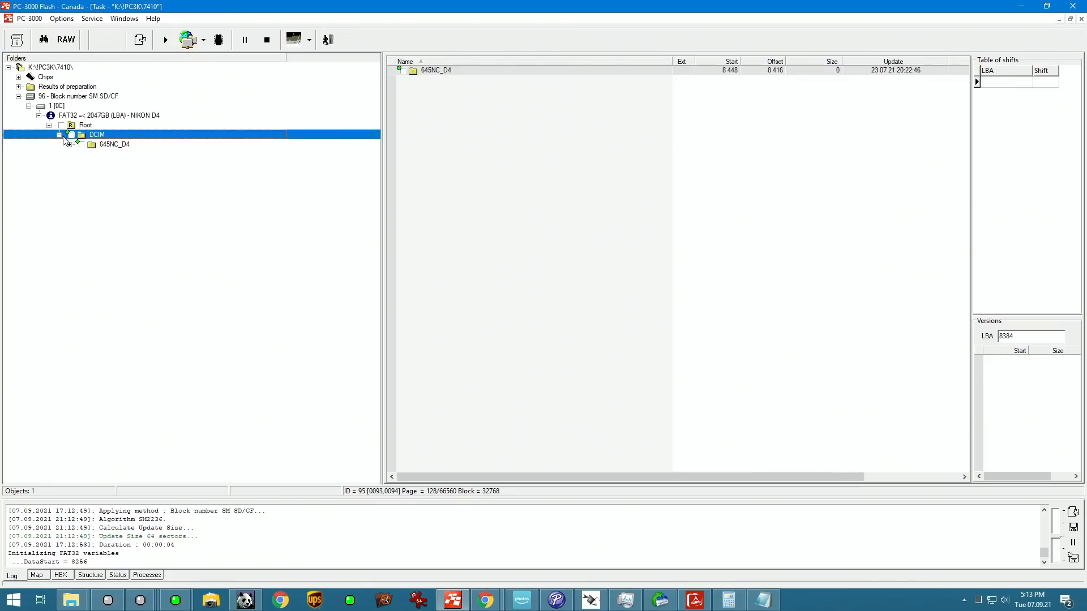
{"action": "left_click", "coordinate": [110, 145]}
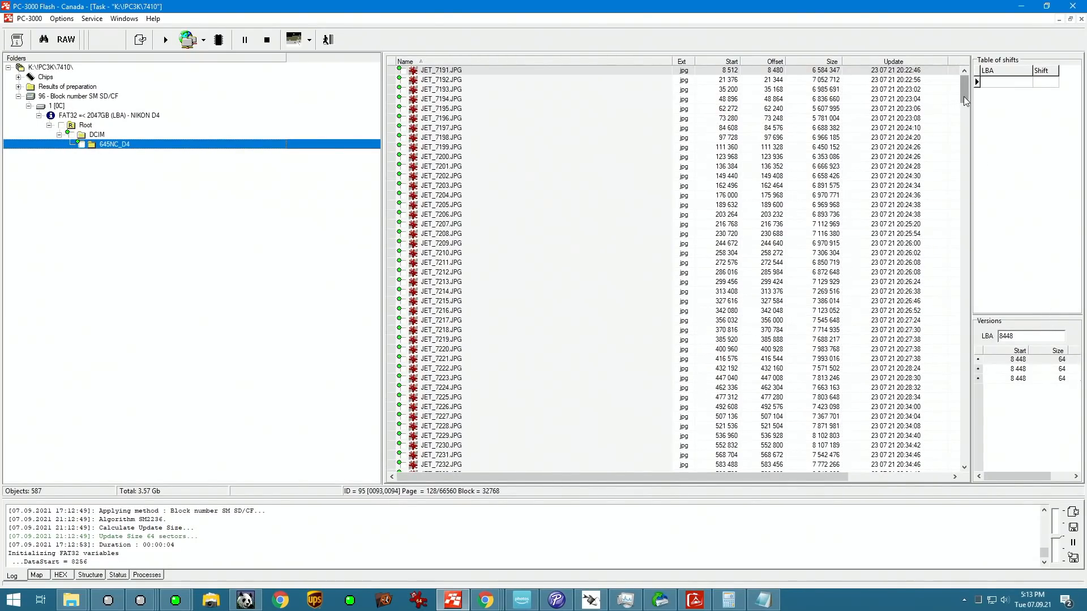
{"action": "left_click_drag", "start_coordinate": [963, 96], "coordinate": [960, 141]}
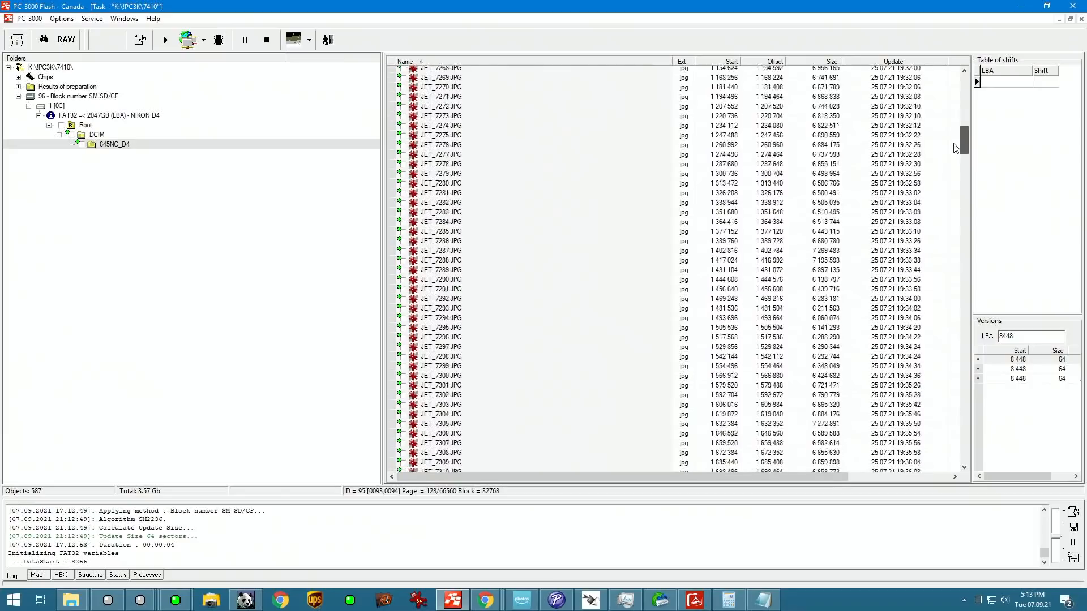